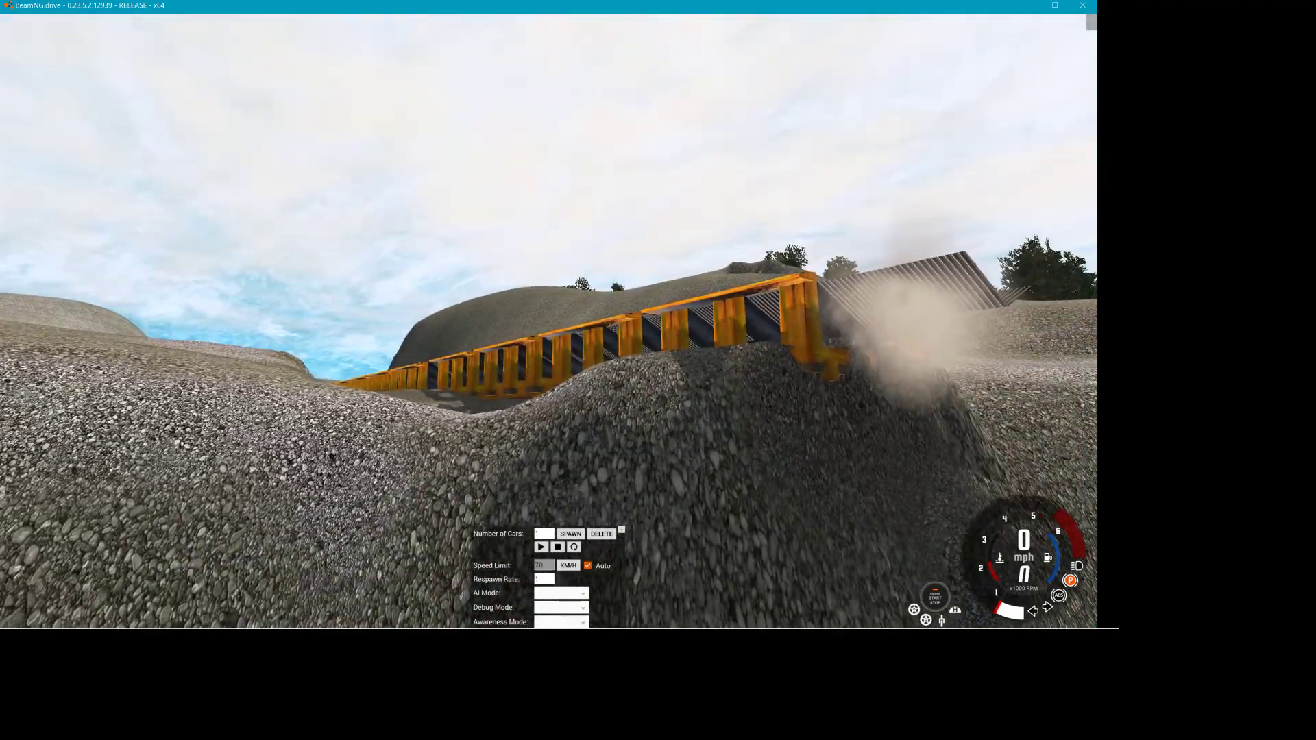
- Fly the free camera through the quarry to the dirt track before the wooden bridge and open the world editor there
key("w")
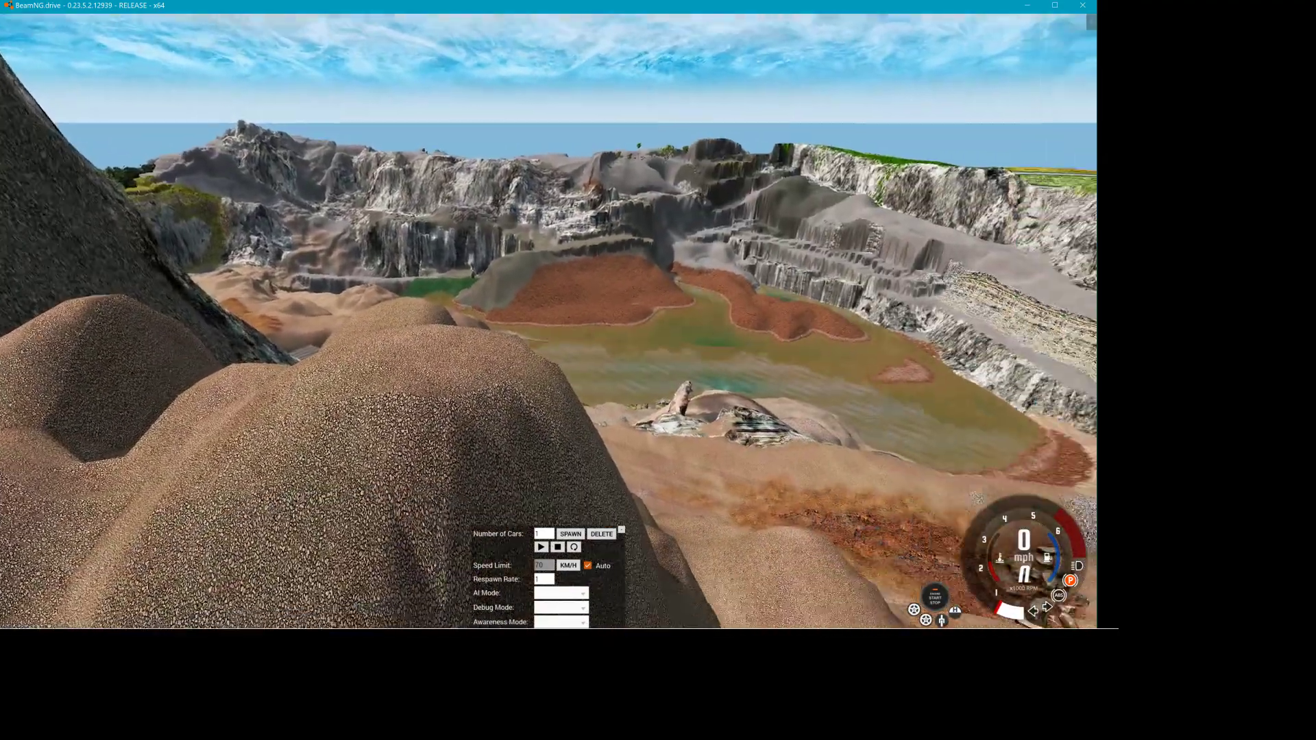
key("w")
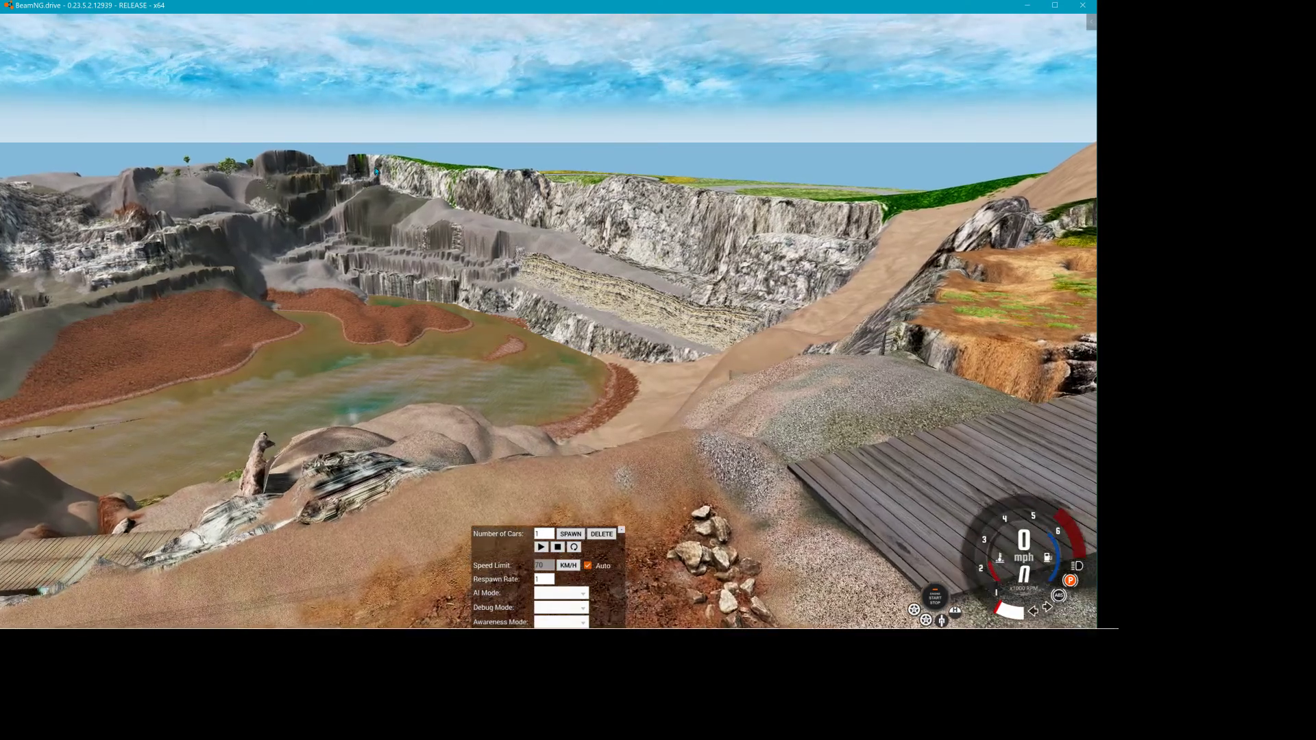
key("w")
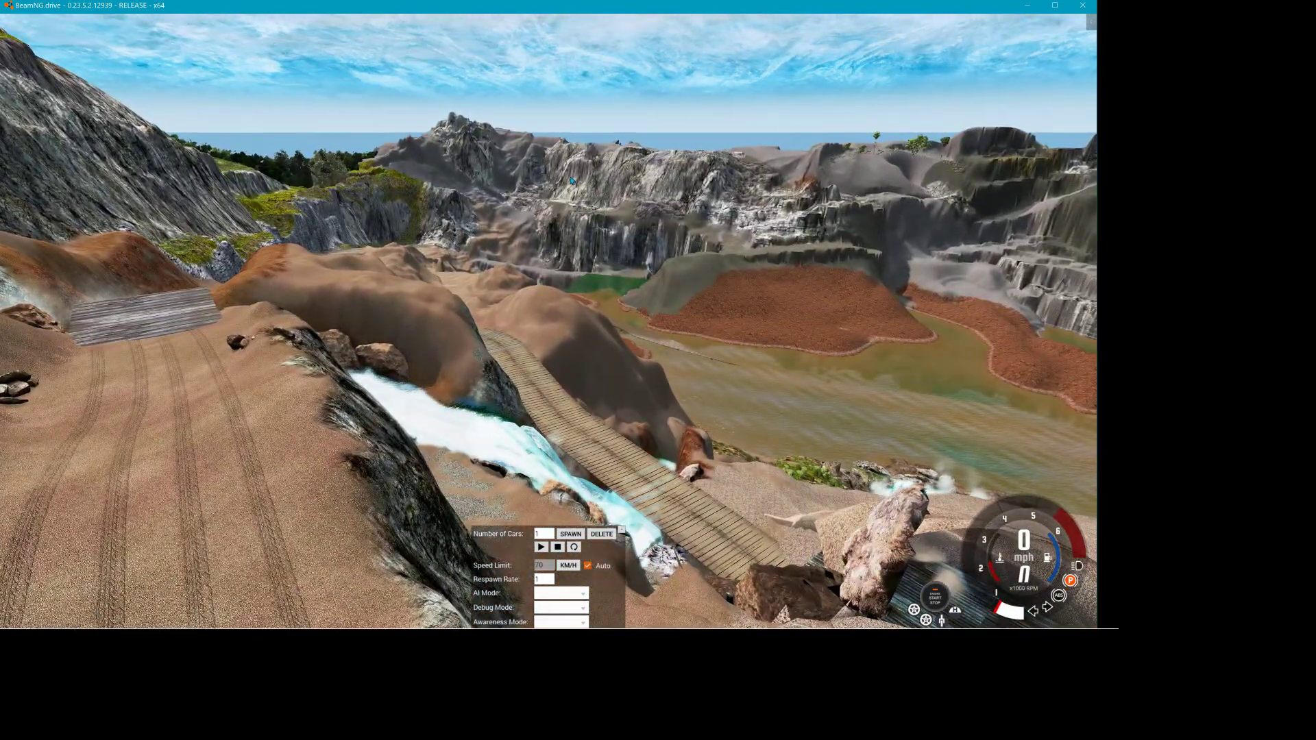
right_click_drag(393, 178, 231, 142)
key("w")
right_click_drag(883, 296, 862, 294)
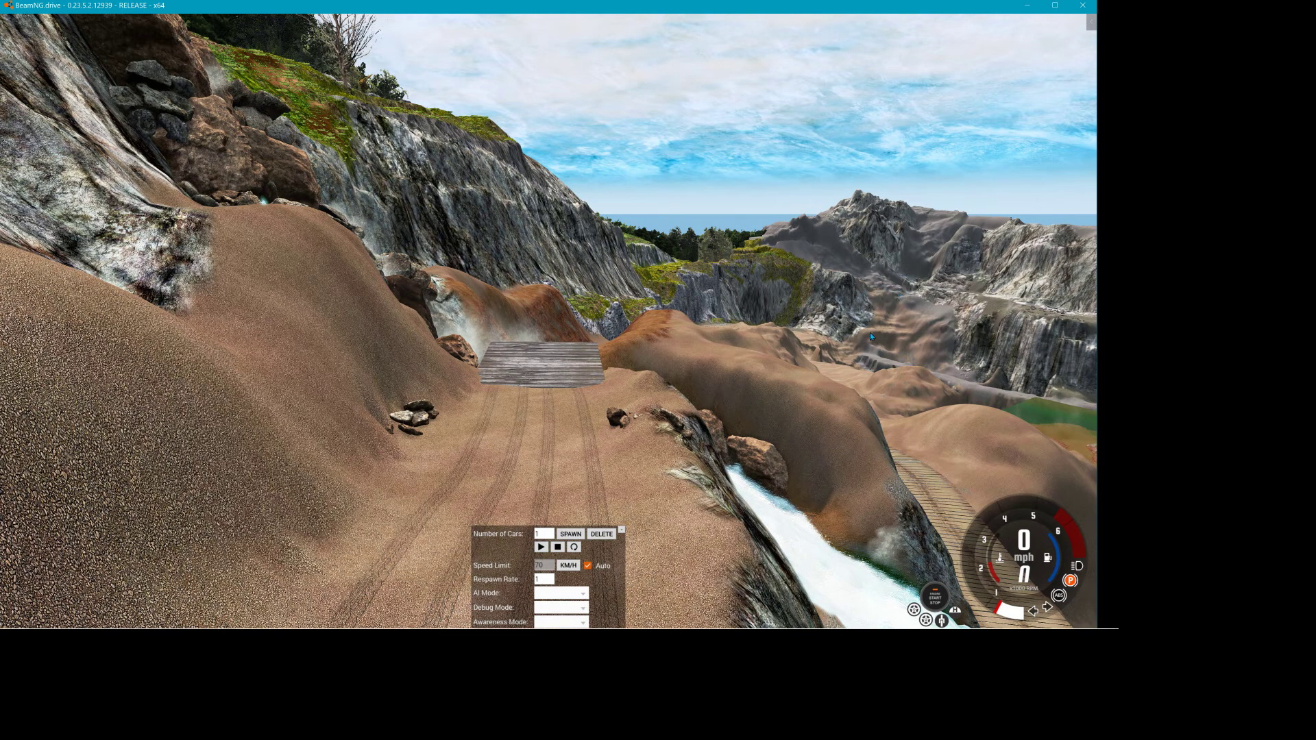
key("F11")
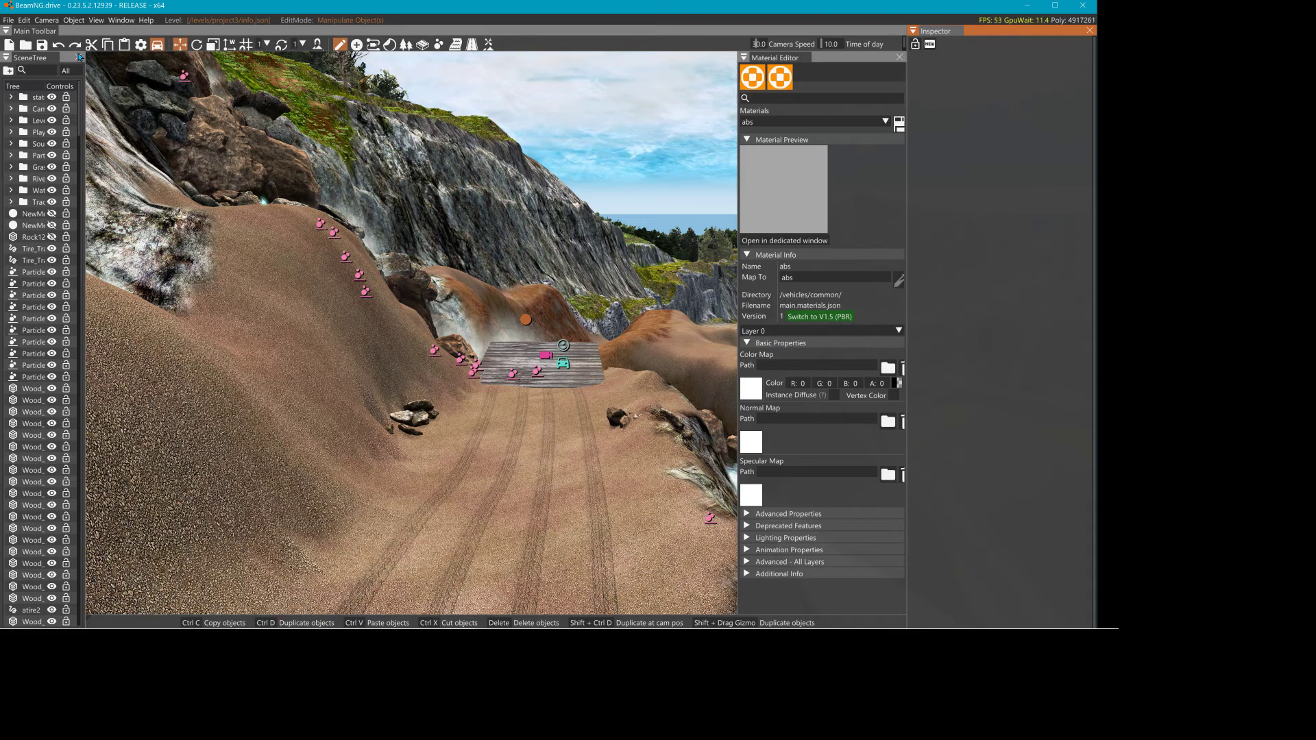
- Close the Scene Tree, Material Editor and Inspector, and maximize the game window
left_click(78, 57)
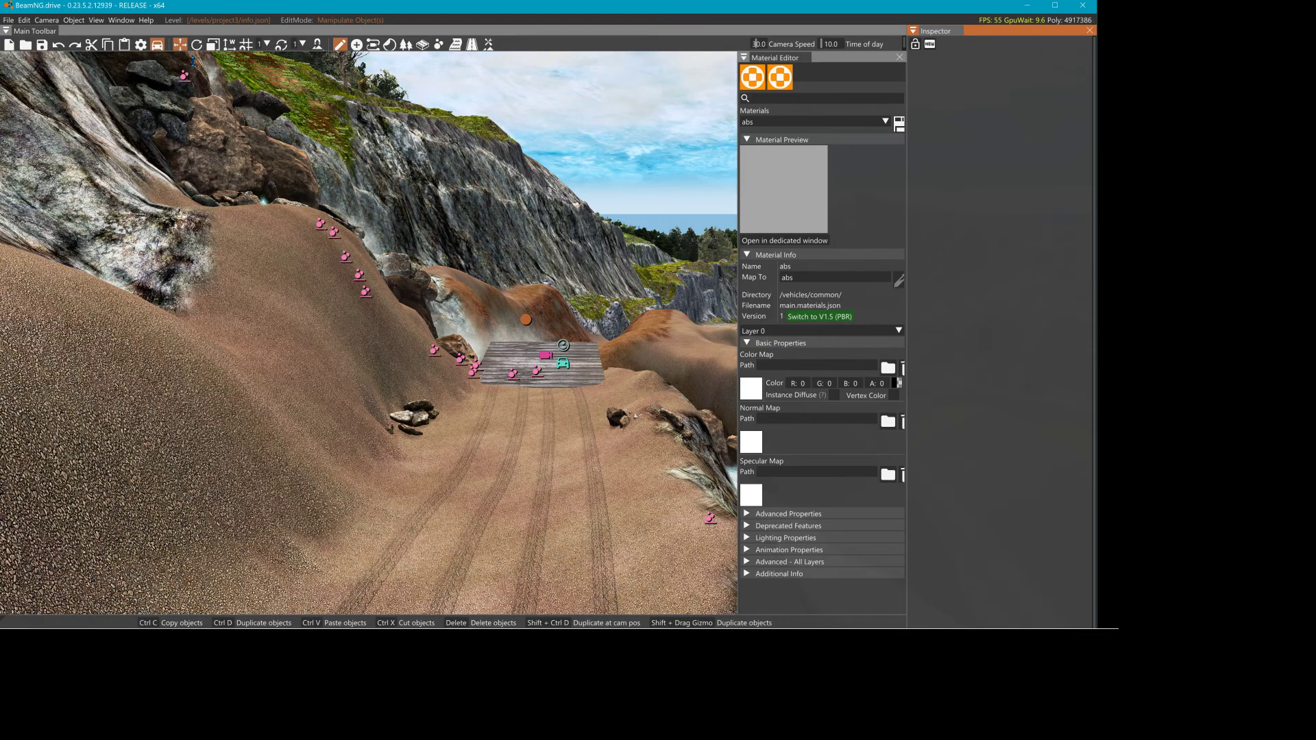
left_click(899, 57)
left_click(1090, 31)
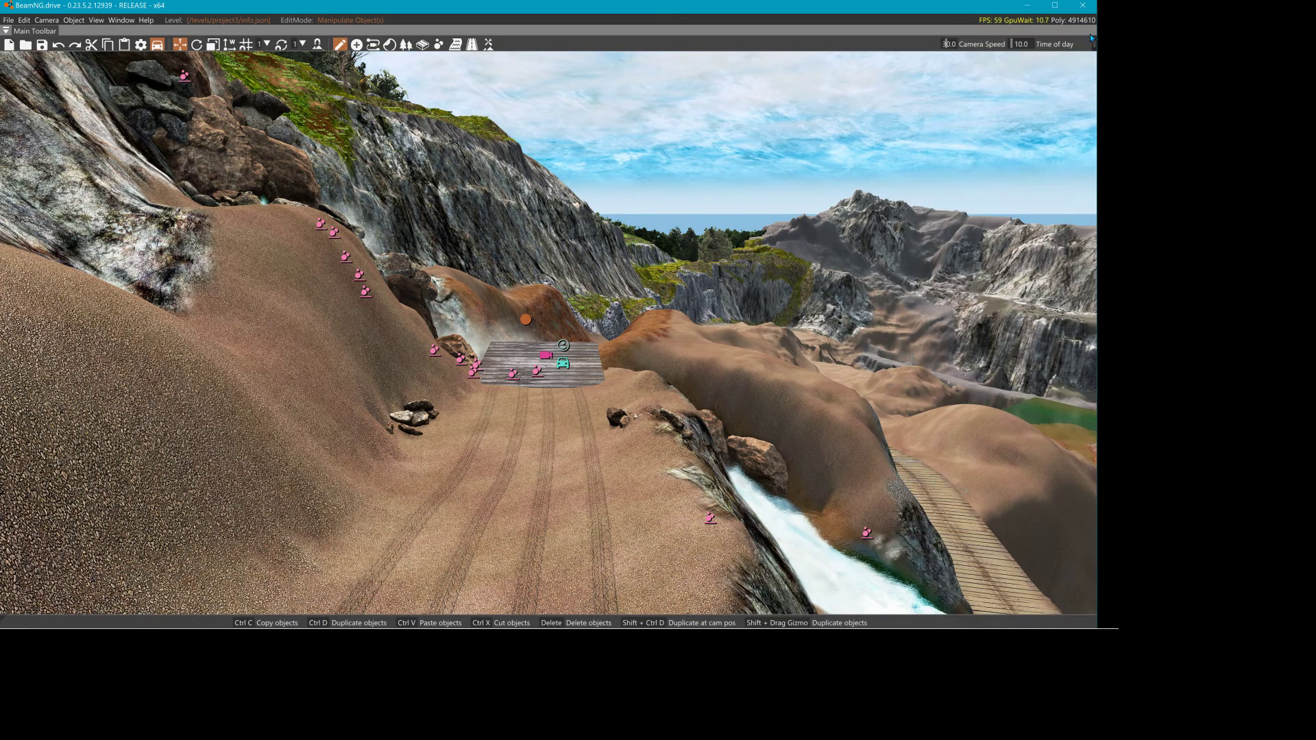
left_click(1054, 8)
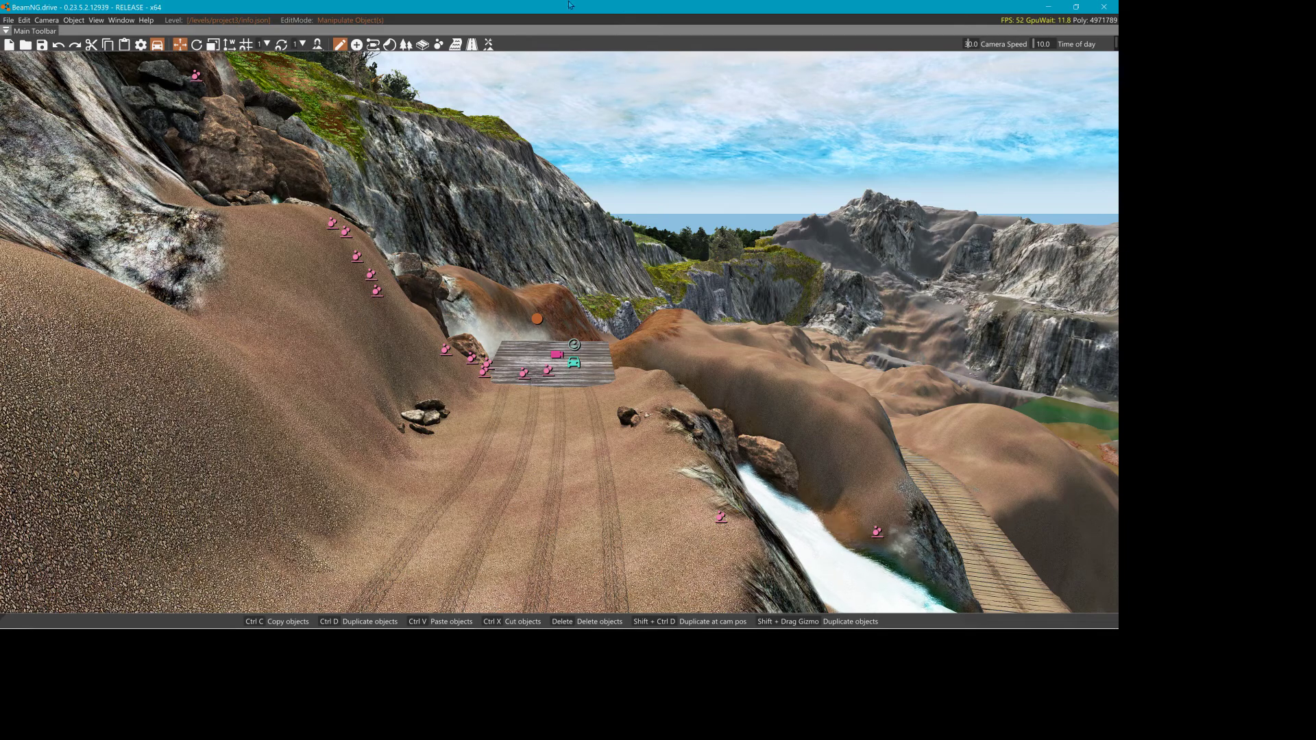
- Reopen the Scene Tree as a docked column beside the viewport and reopen the Material Editor
left_click(121, 20)
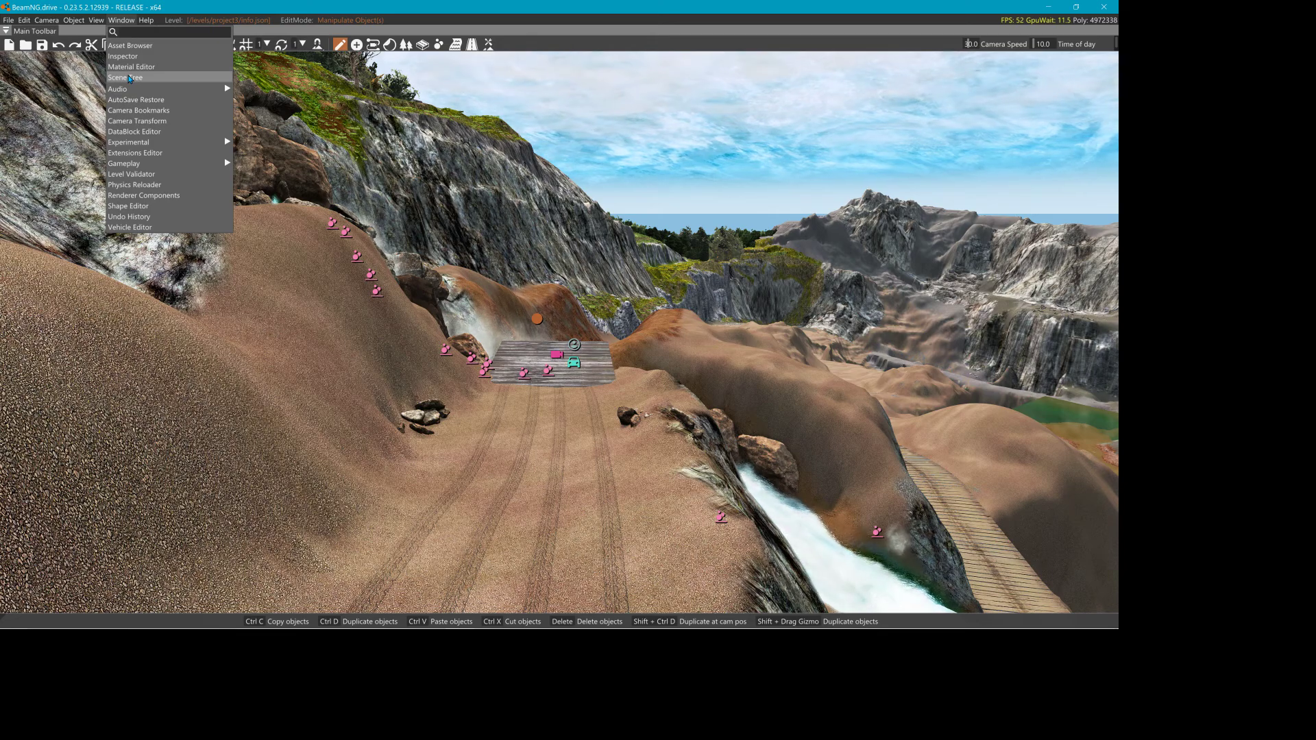
left_click(126, 79)
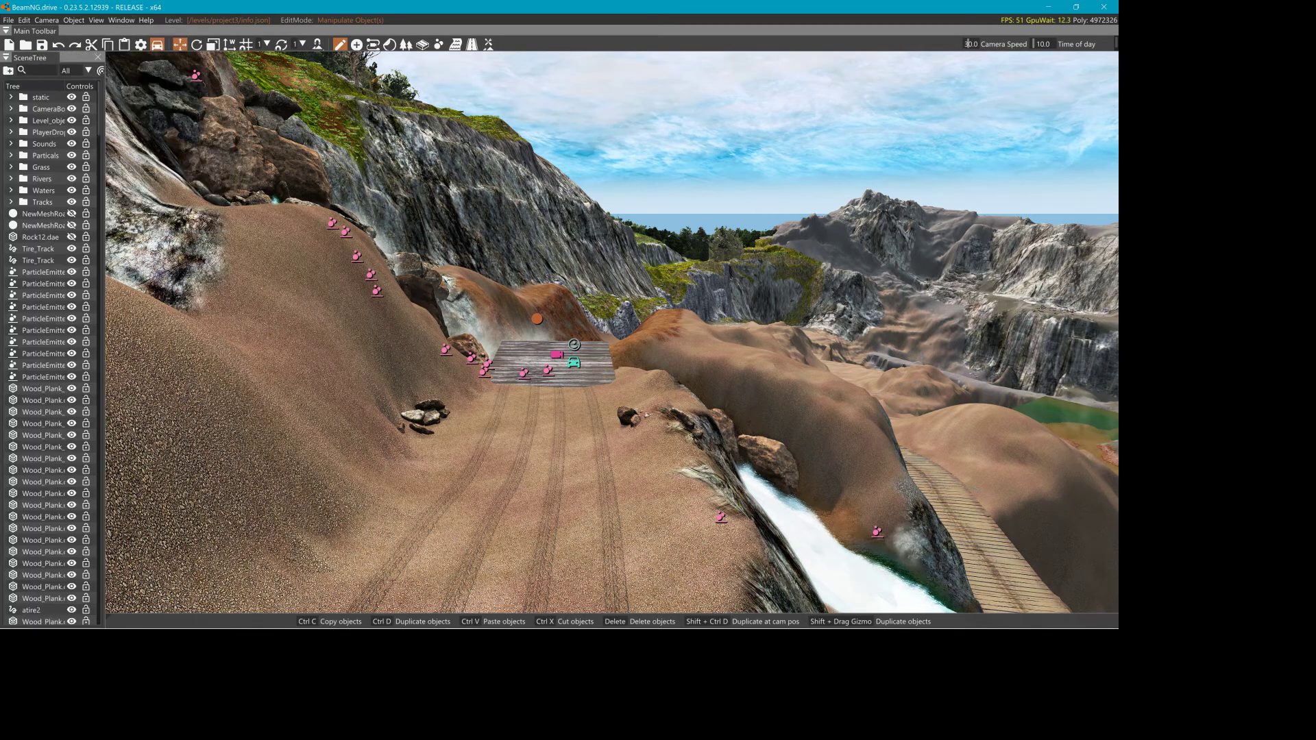
left_click(120, 21)
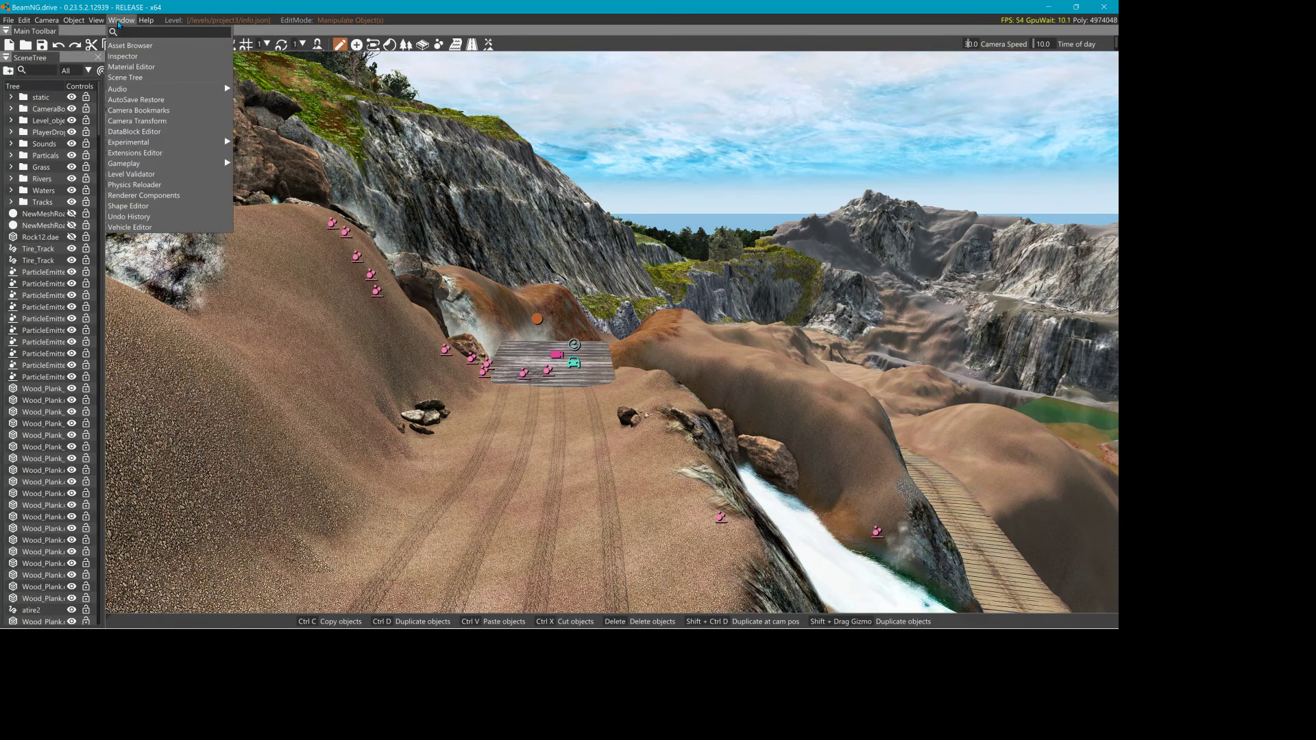
left_click(75, 57)
left_click_drag(73, 55, 10, 328)
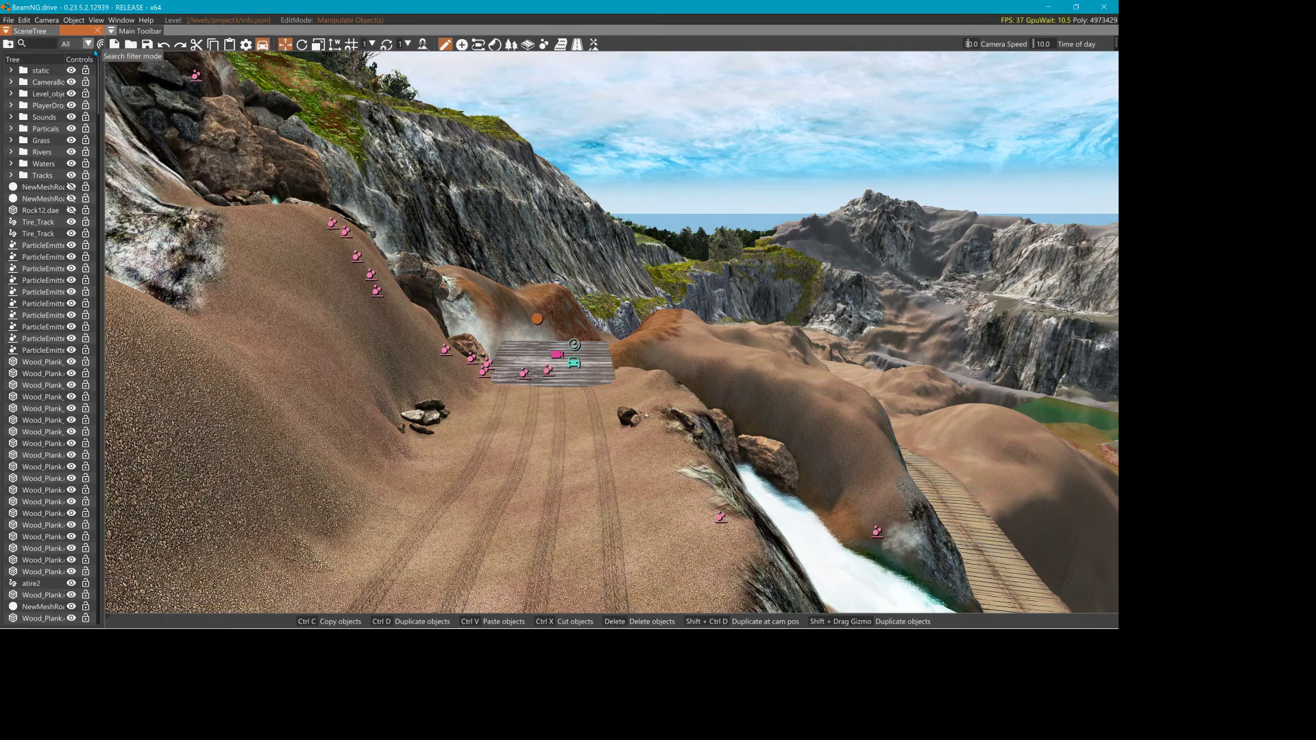
left_click_drag(34, 32, 558, 607)
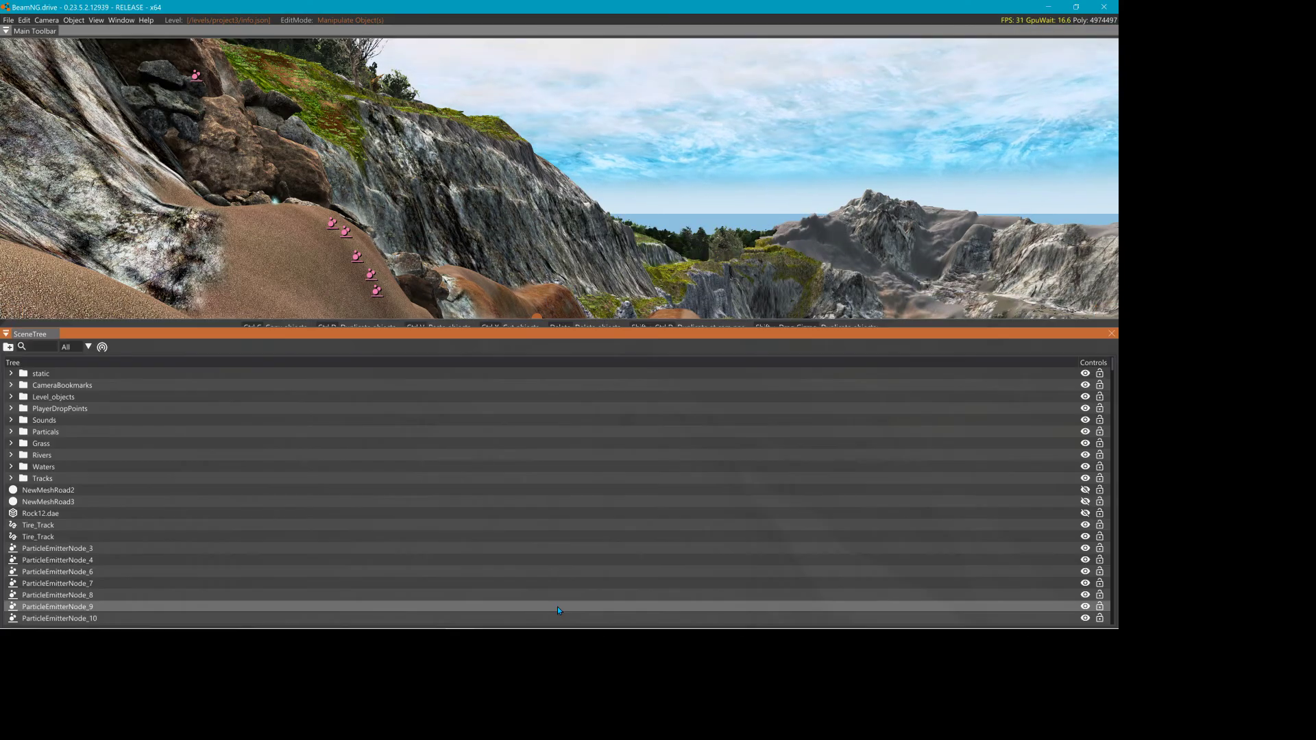
left_click_drag(342, 333, 7, 332)
left_click_drag(565, 230, 137, 266)
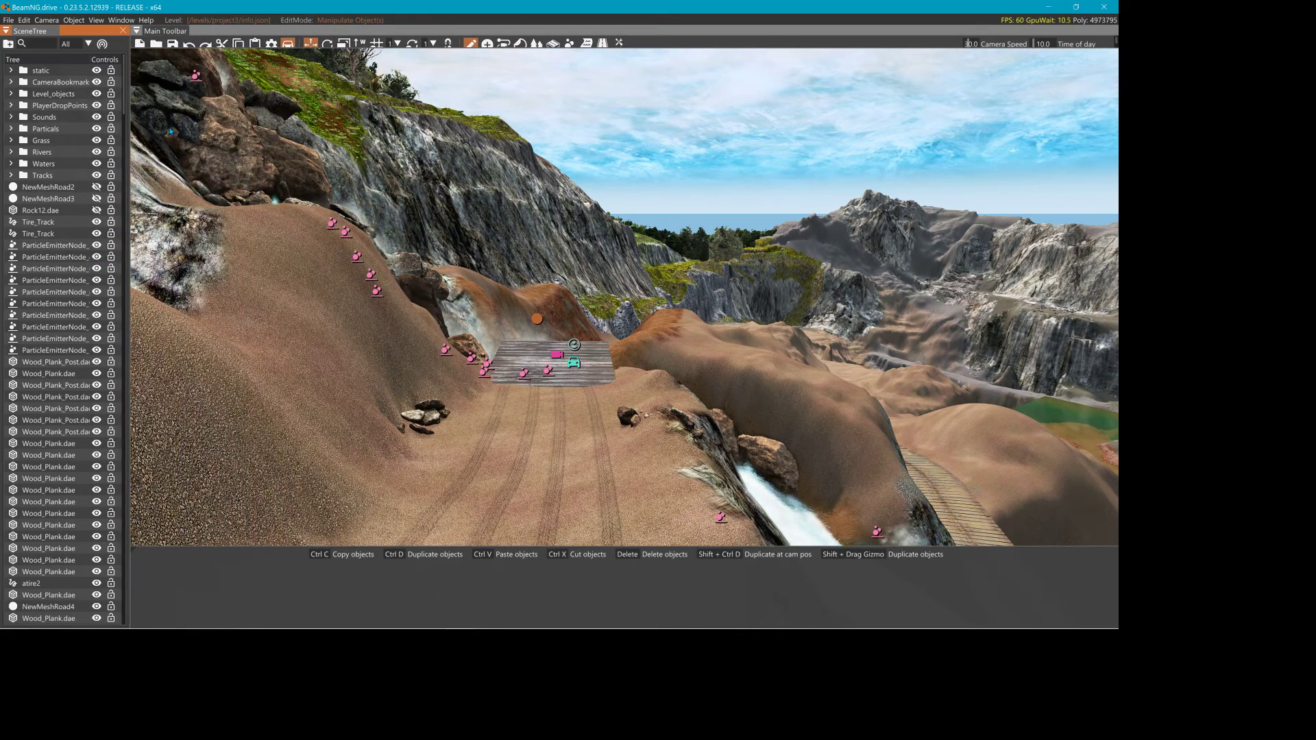
left_click(121, 20)
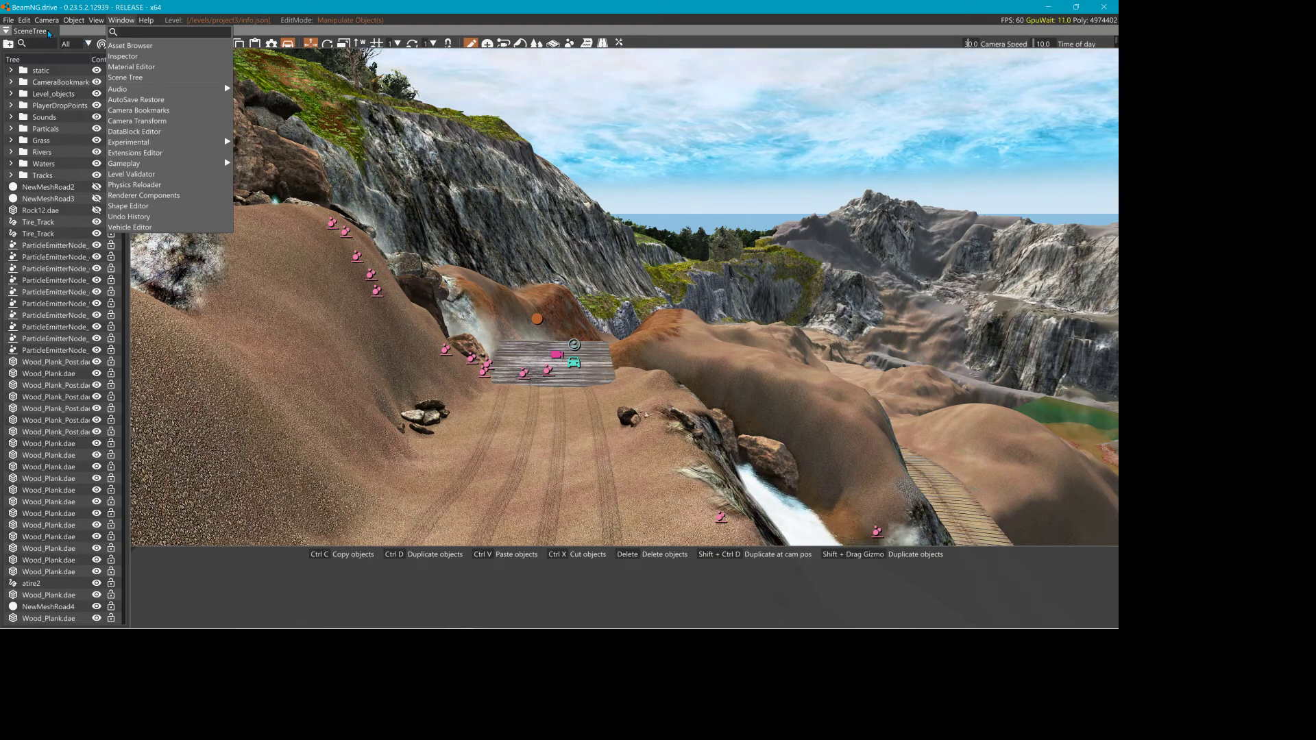
left_click(141, 68)
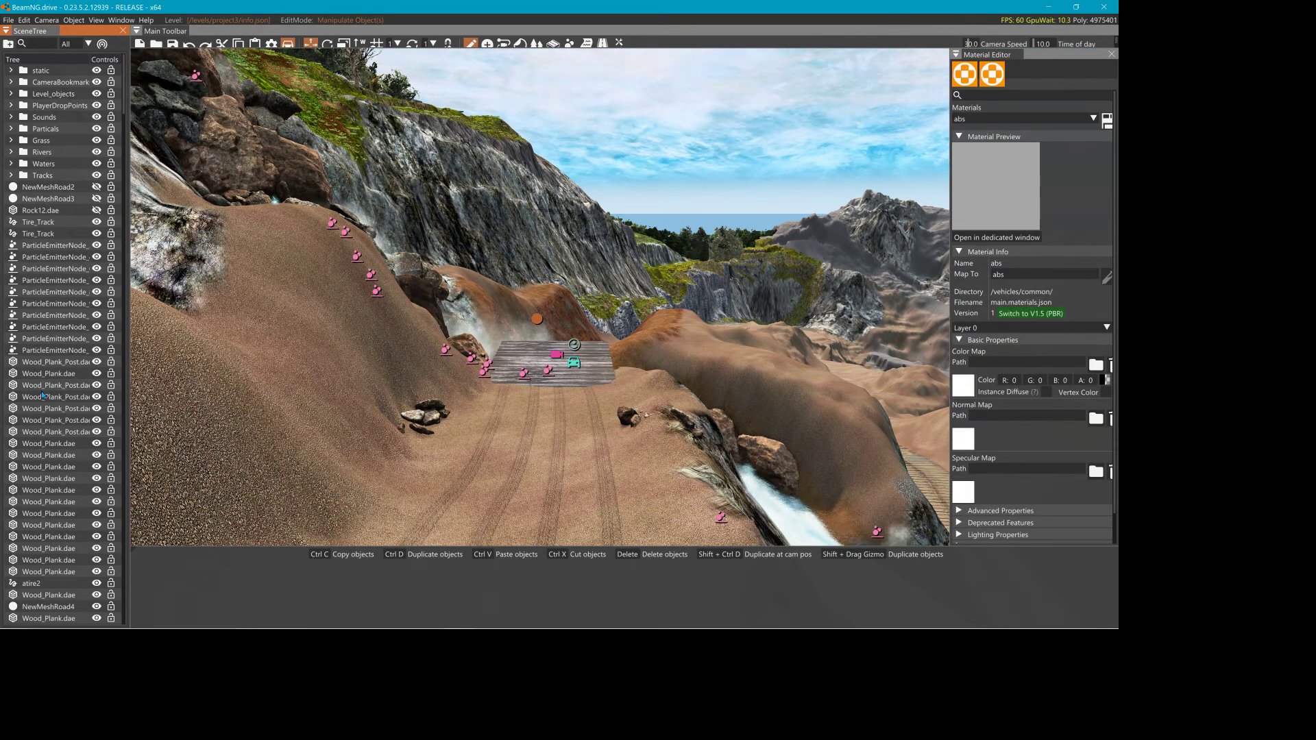
- Select a particle emitter on the wooden bridge and browse the Scene Tree's object list down to its end
left_click(529, 374)
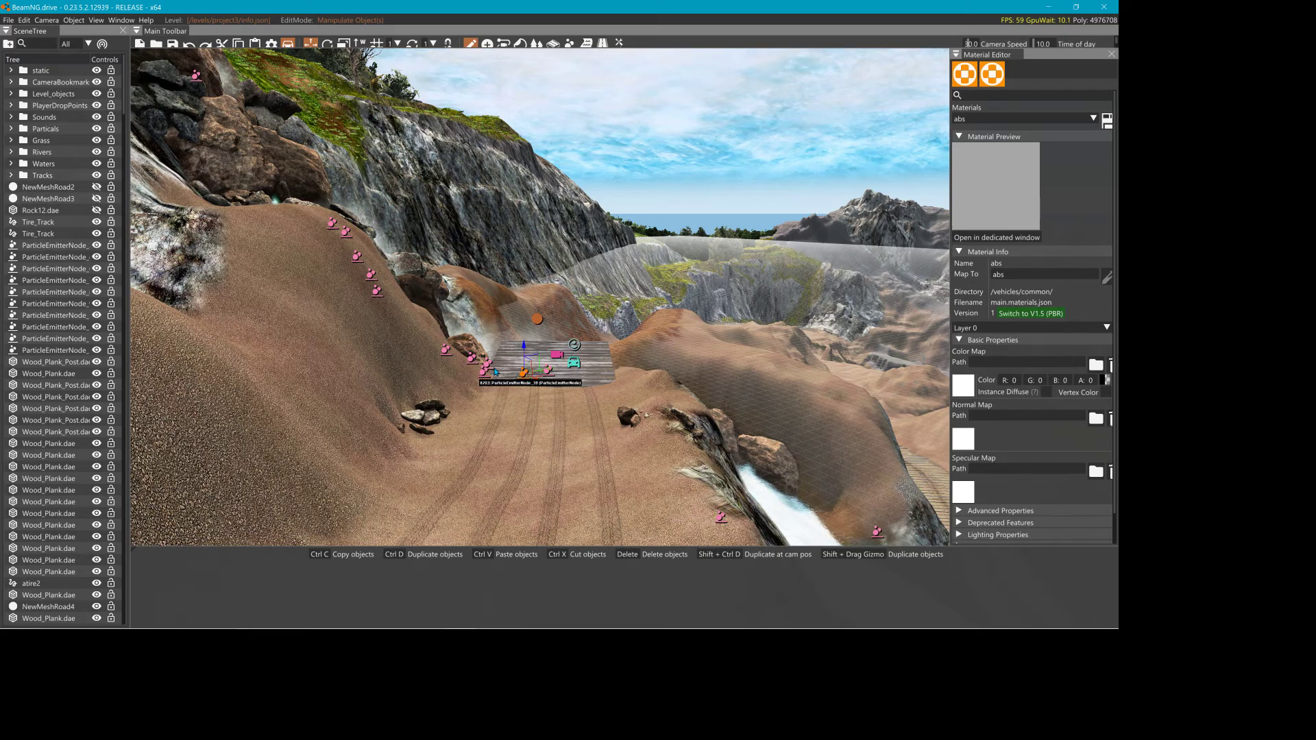
scroll(108, 303, "down", 15)
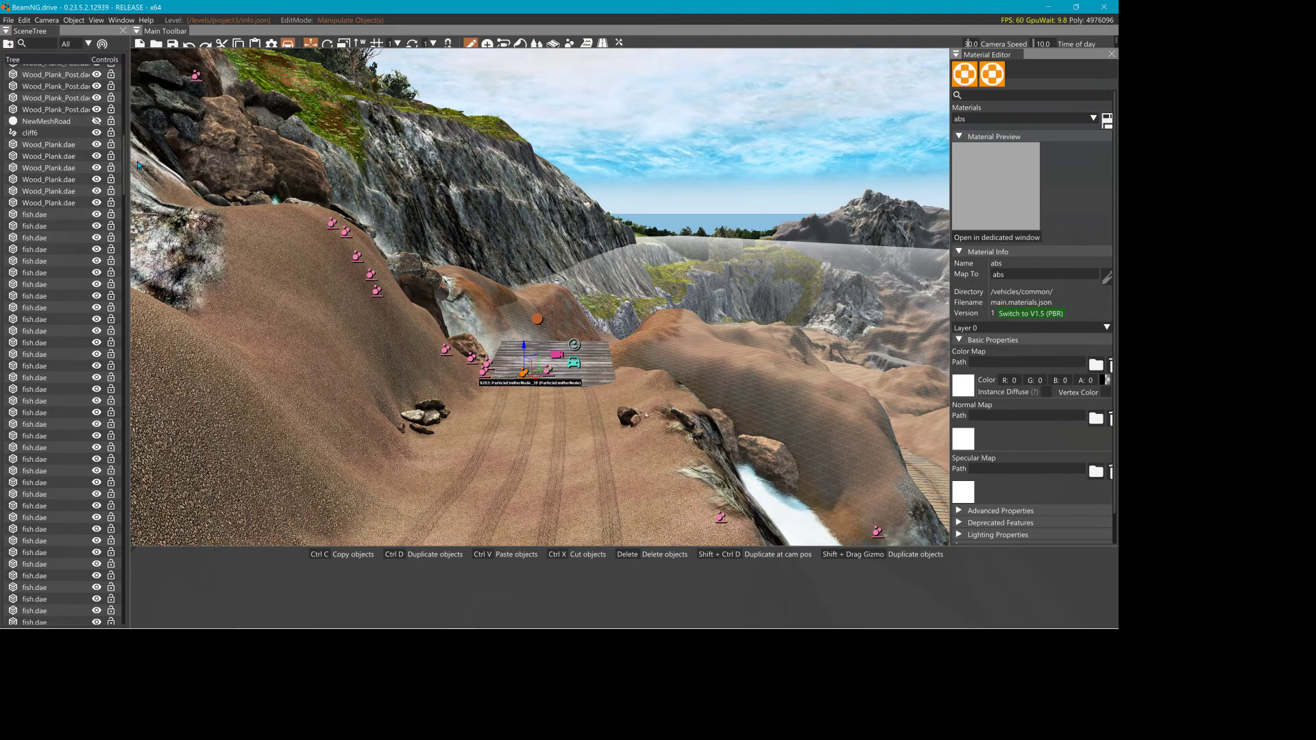
left_click(127, 189)
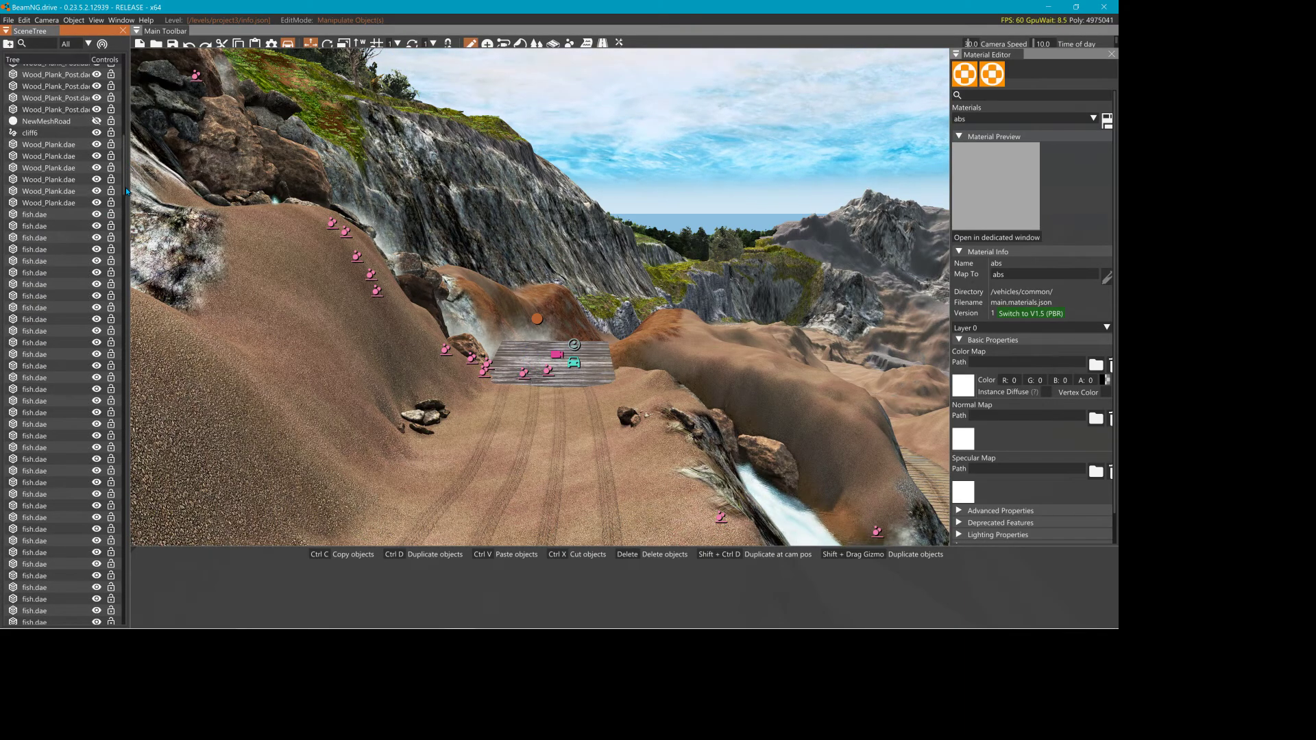
left_click_drag(125, 179, 91, 610)
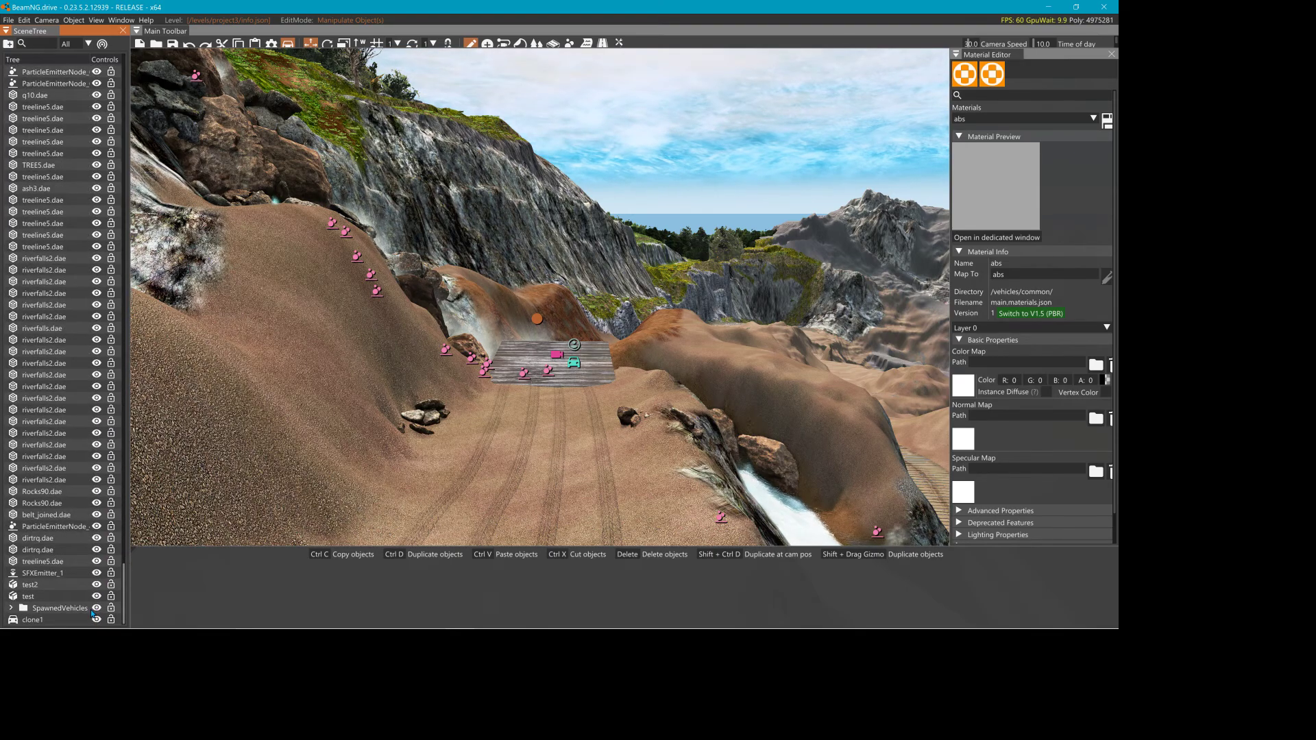
- Duplicate the rocks10.dae rock pile beside the track, placing the copy on the track, and open the Inspector for the copy
left_click(421, 414)
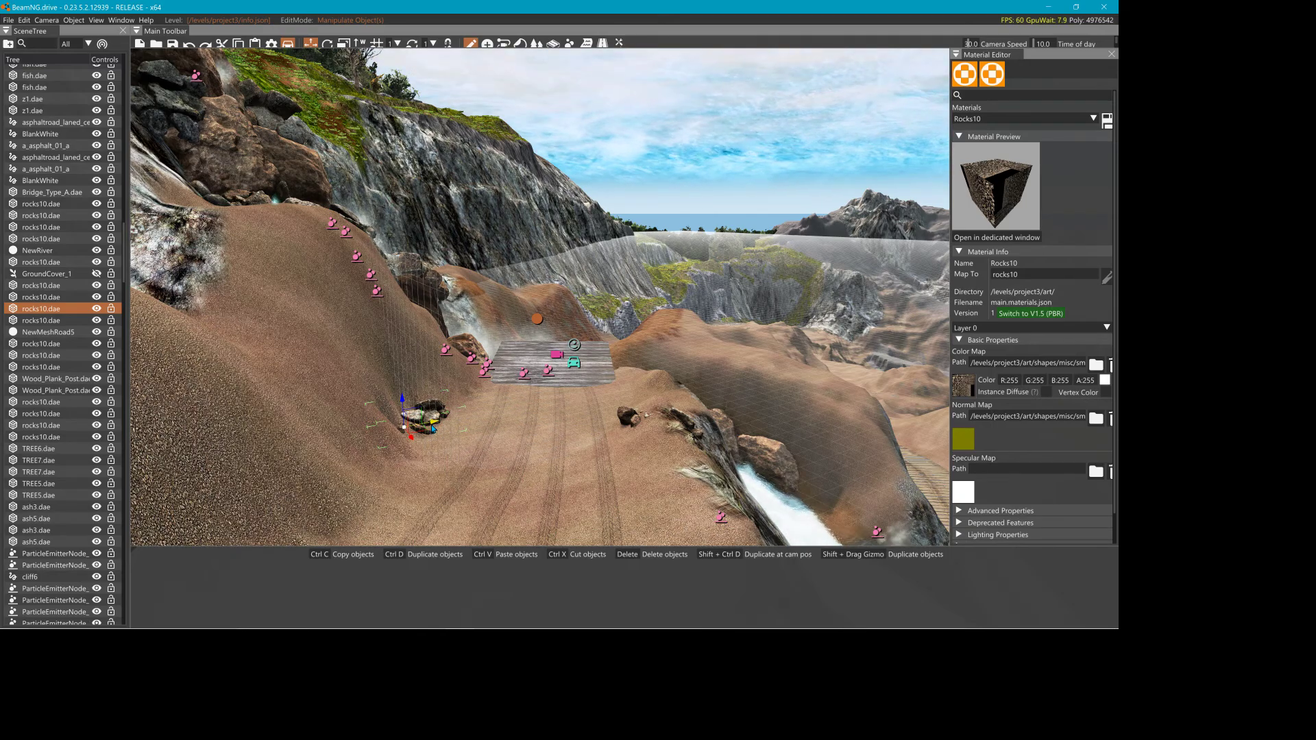
left_click_drag(431, 422, 513, 420, "shift")
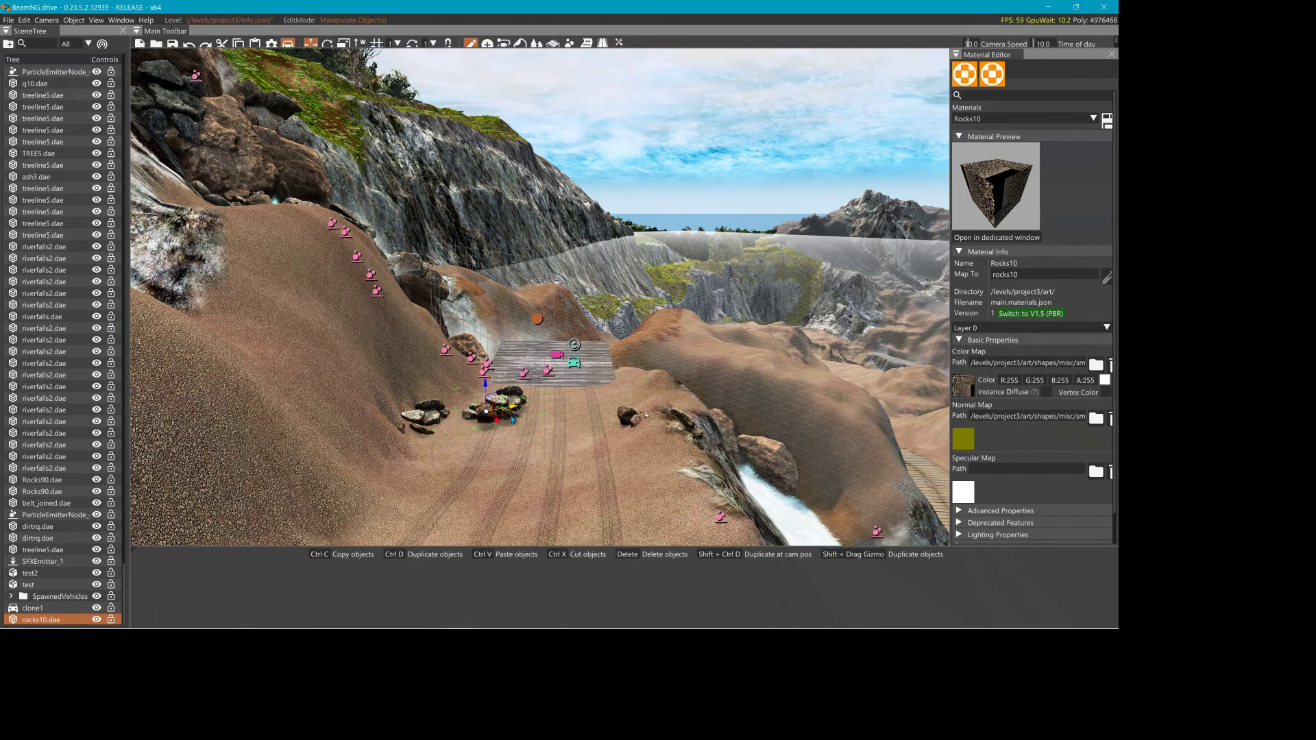
double_click(66, 619)
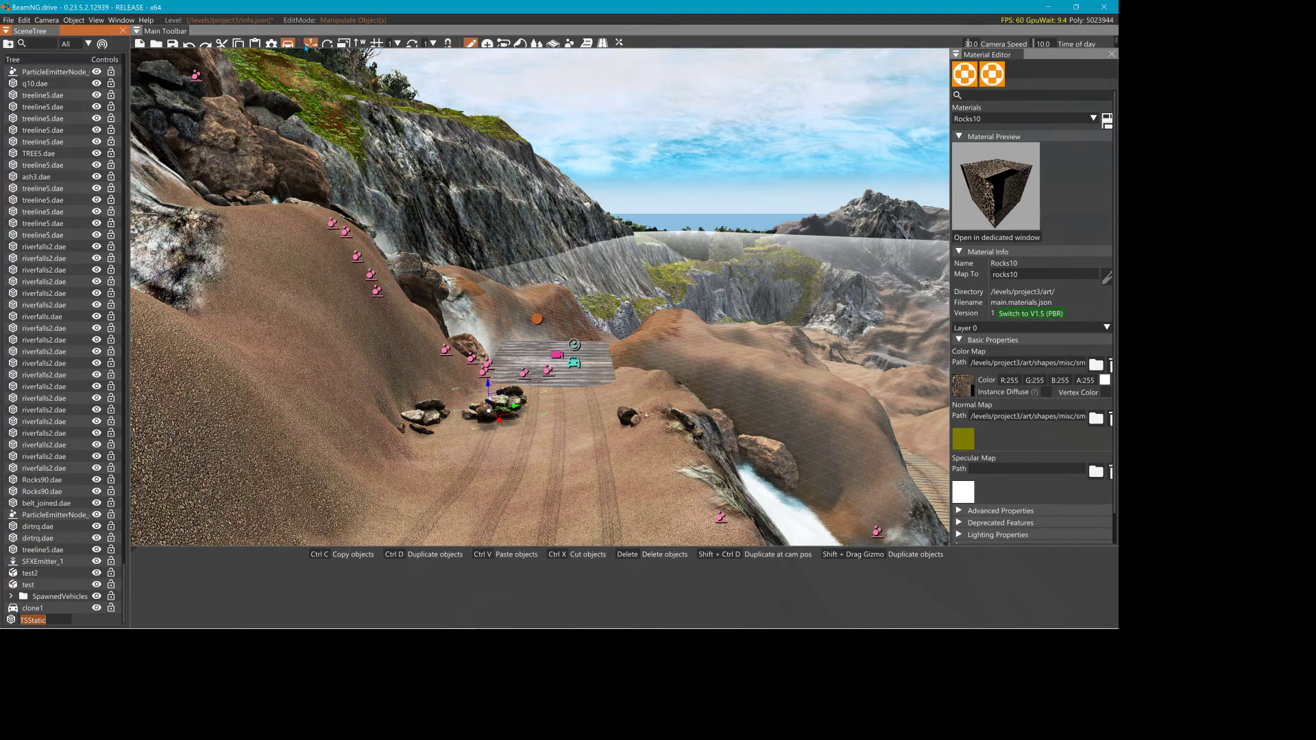
left_click(121, 20)
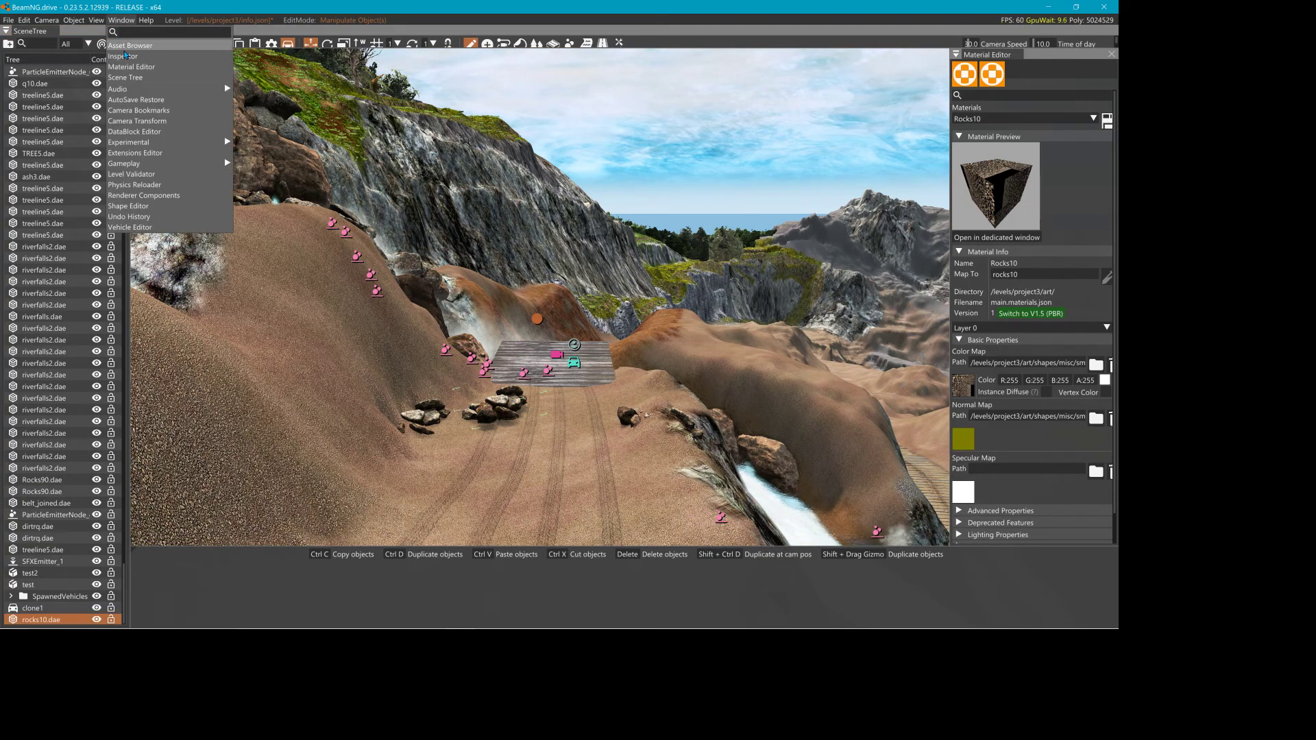
left_click(124, 56)
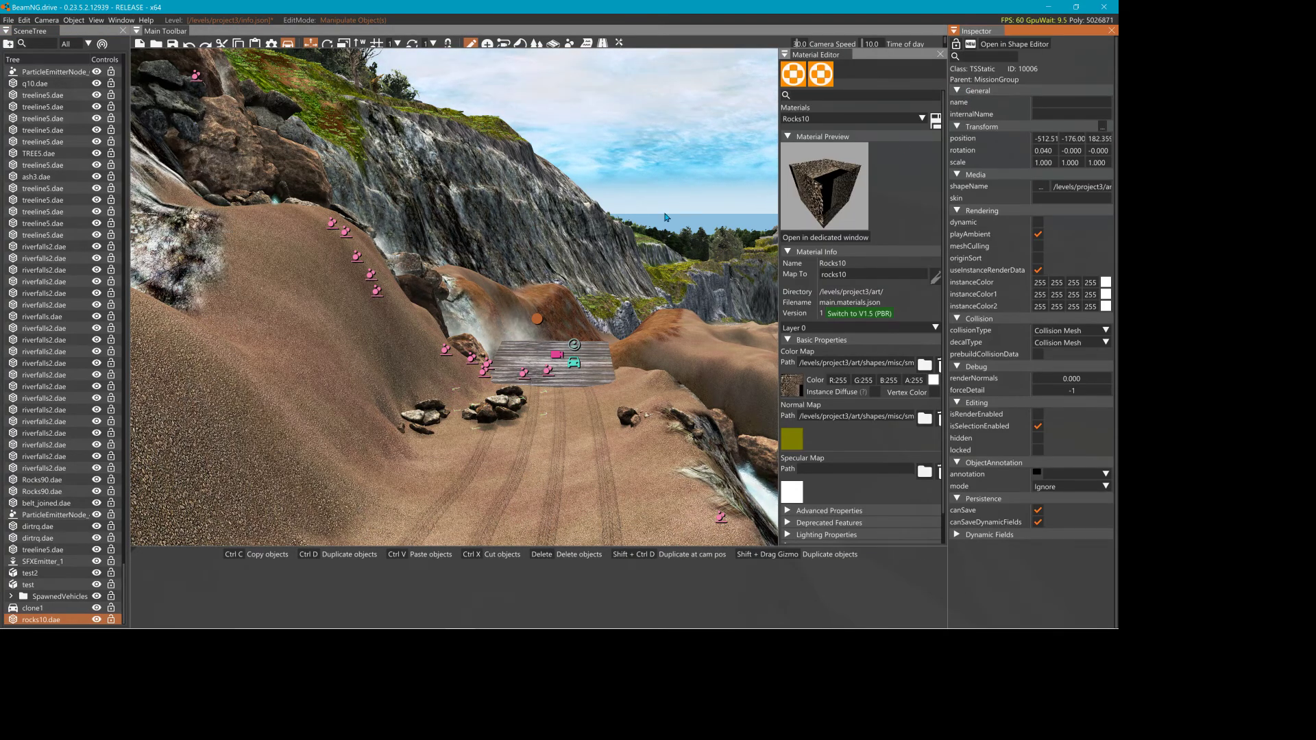
- Examine the Inspector properties of a waterfall particle emitter, a tree line, the terrain and the dirt bank by selecting them in the scene
left_click(456, 352)
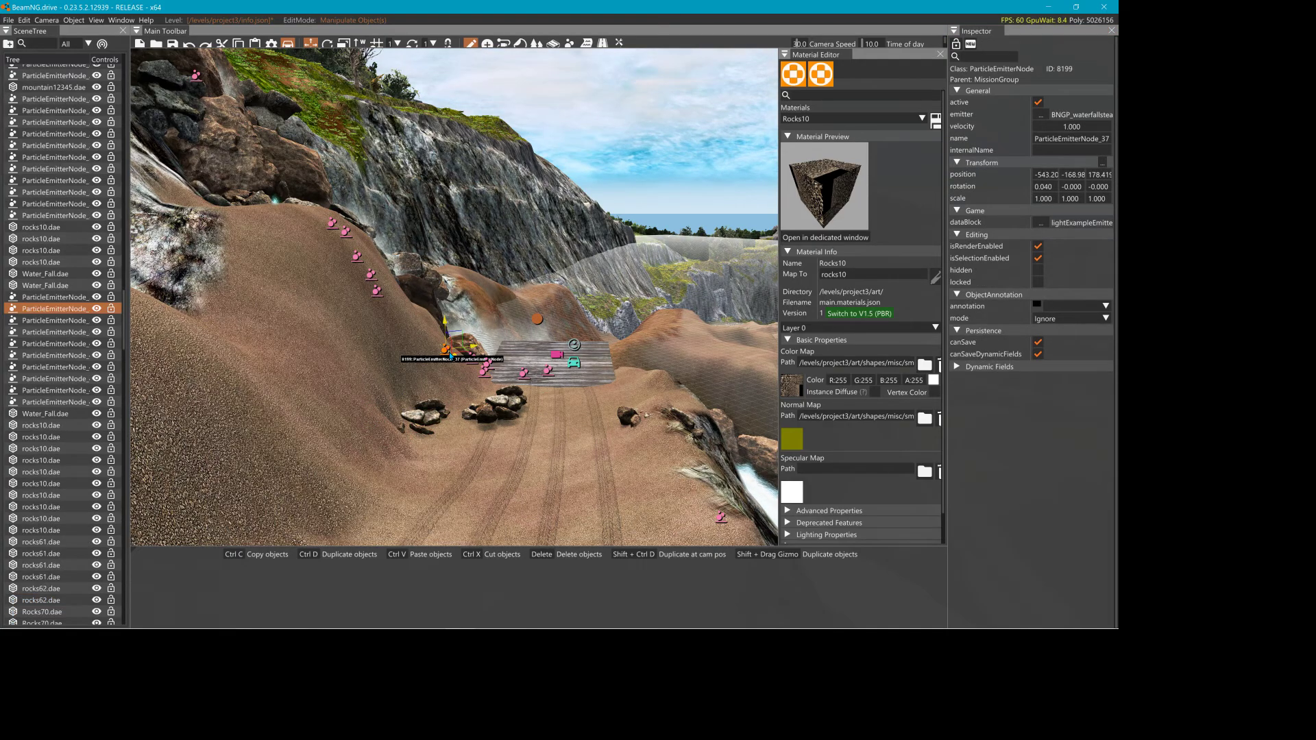
left_click(351, 84)
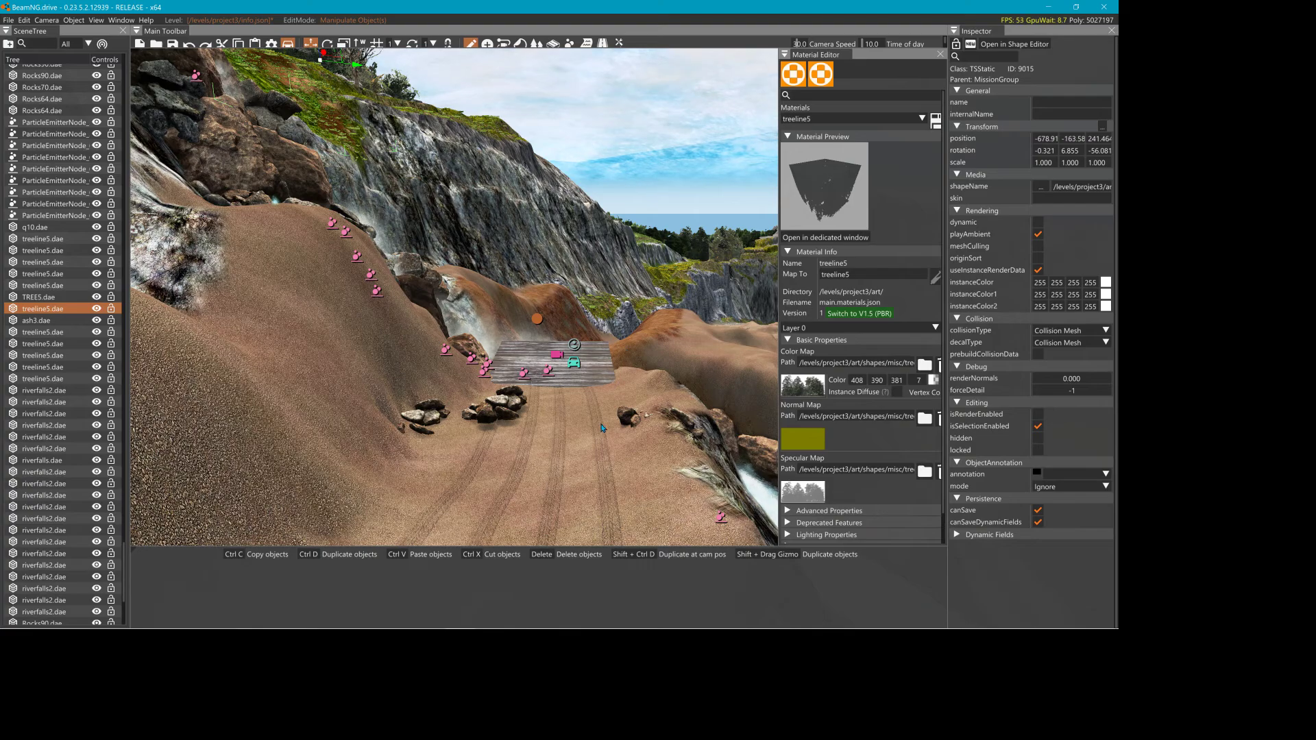
left_click(474, 191)
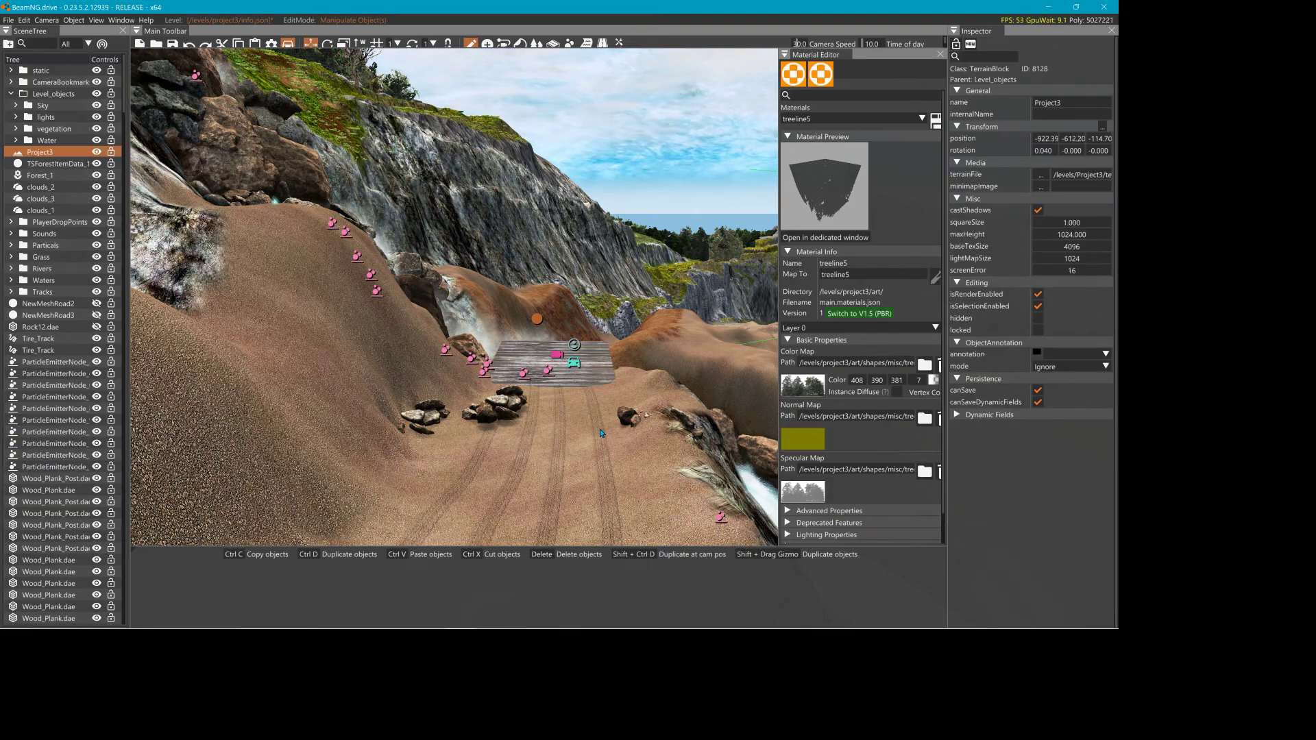
left_click(664, 108)
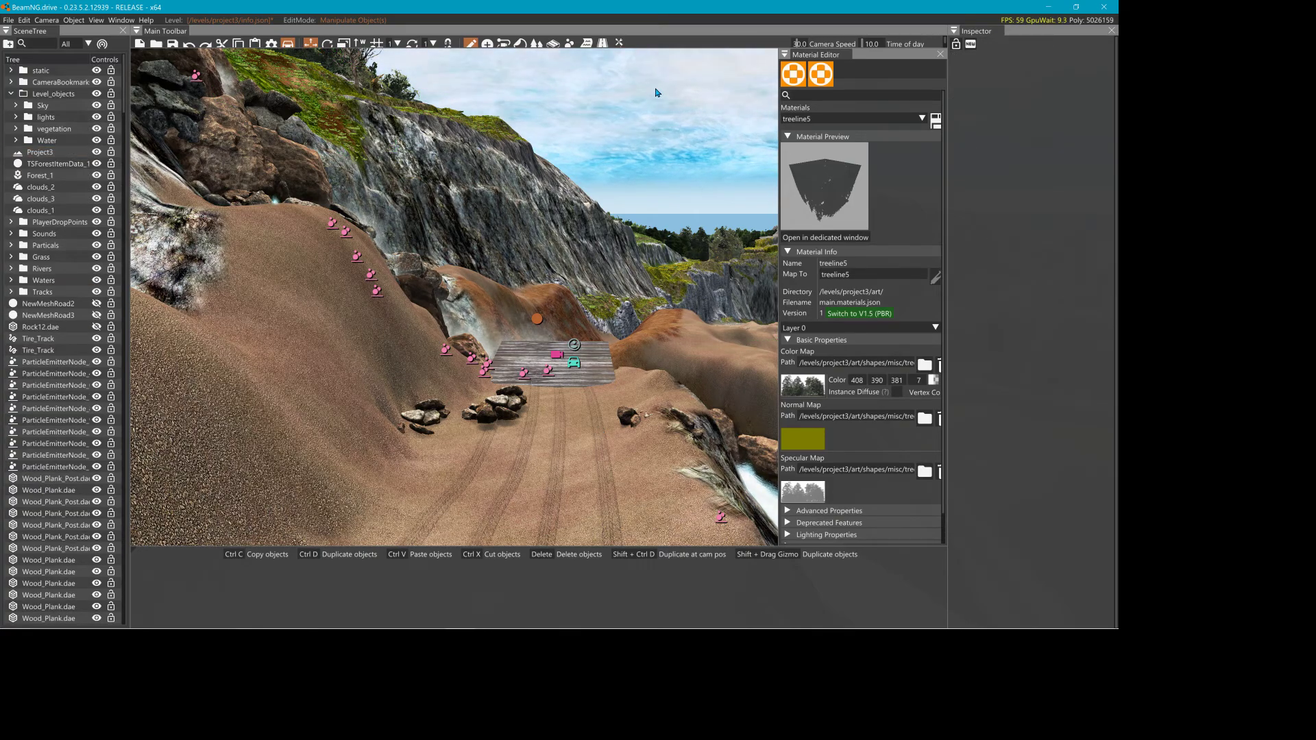
left_click(658, 341)
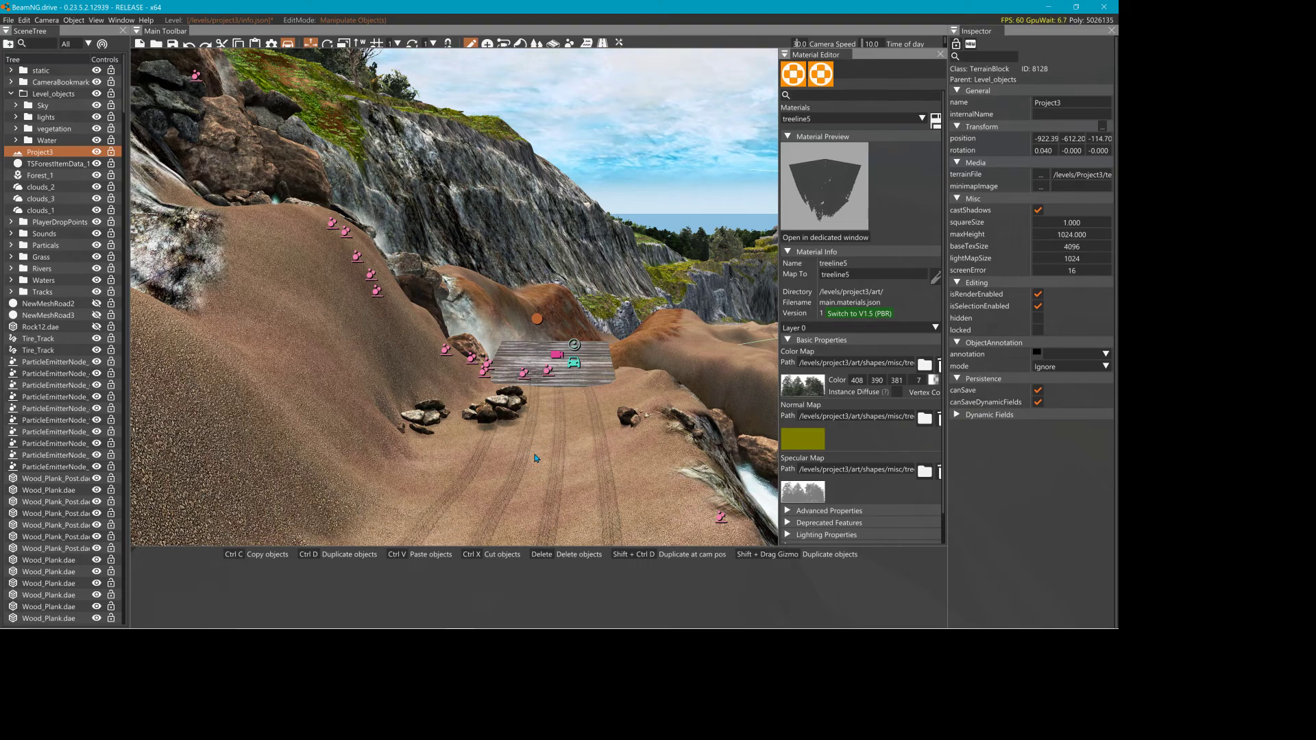
left_click(232, 425)
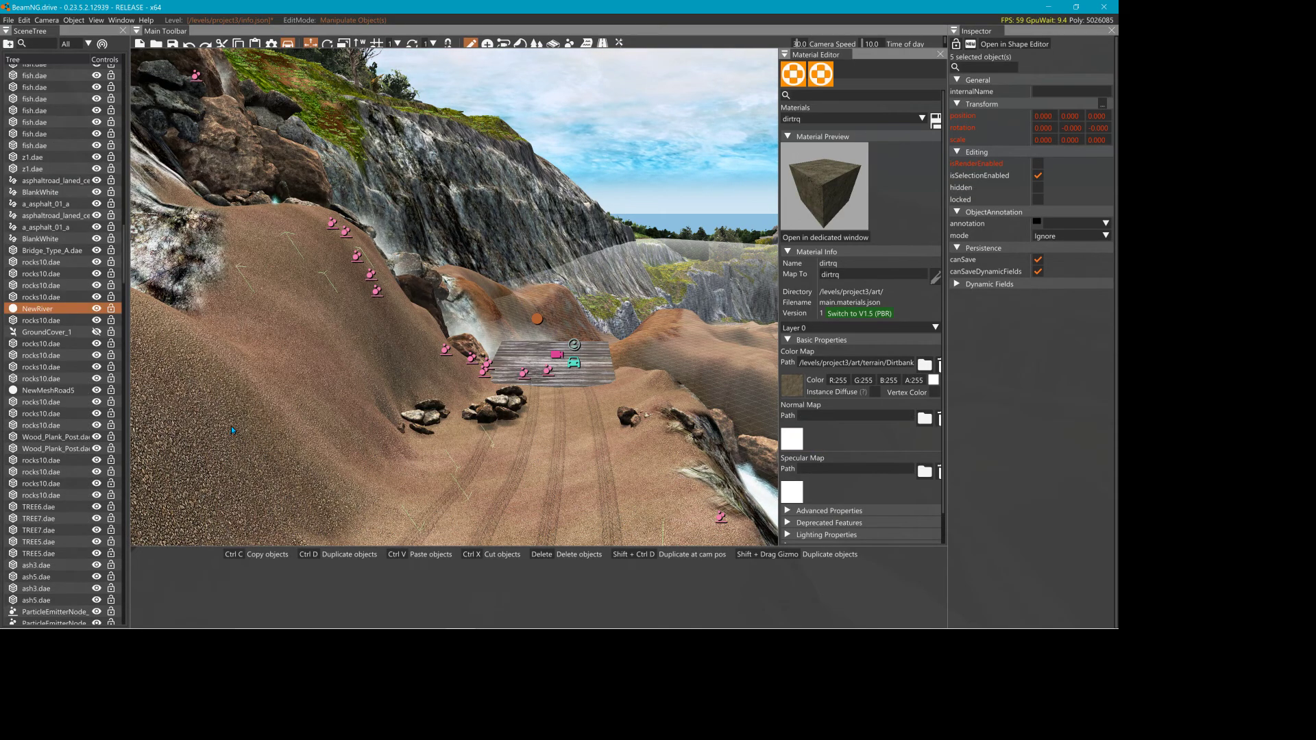
left_click(305, 328)
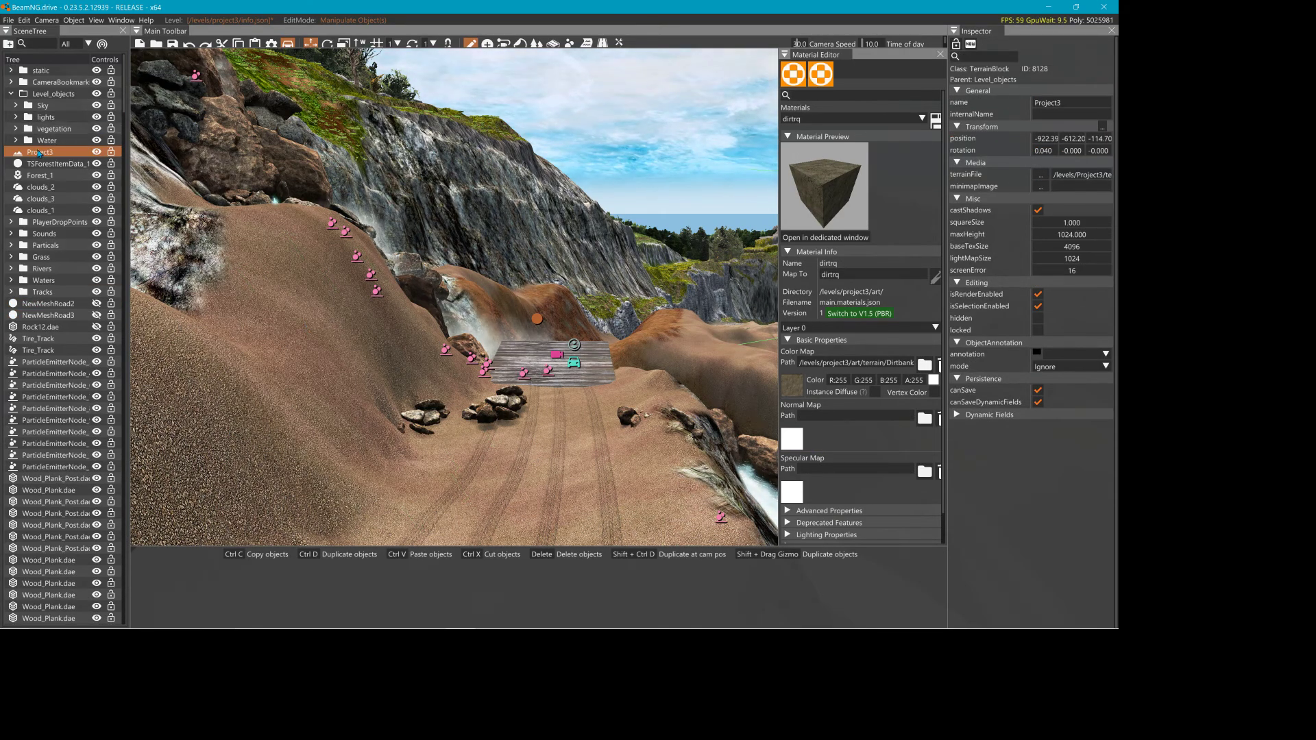
- Hide the Project3 terrain in the Scene Tree and show it again
double_click(39, 152)
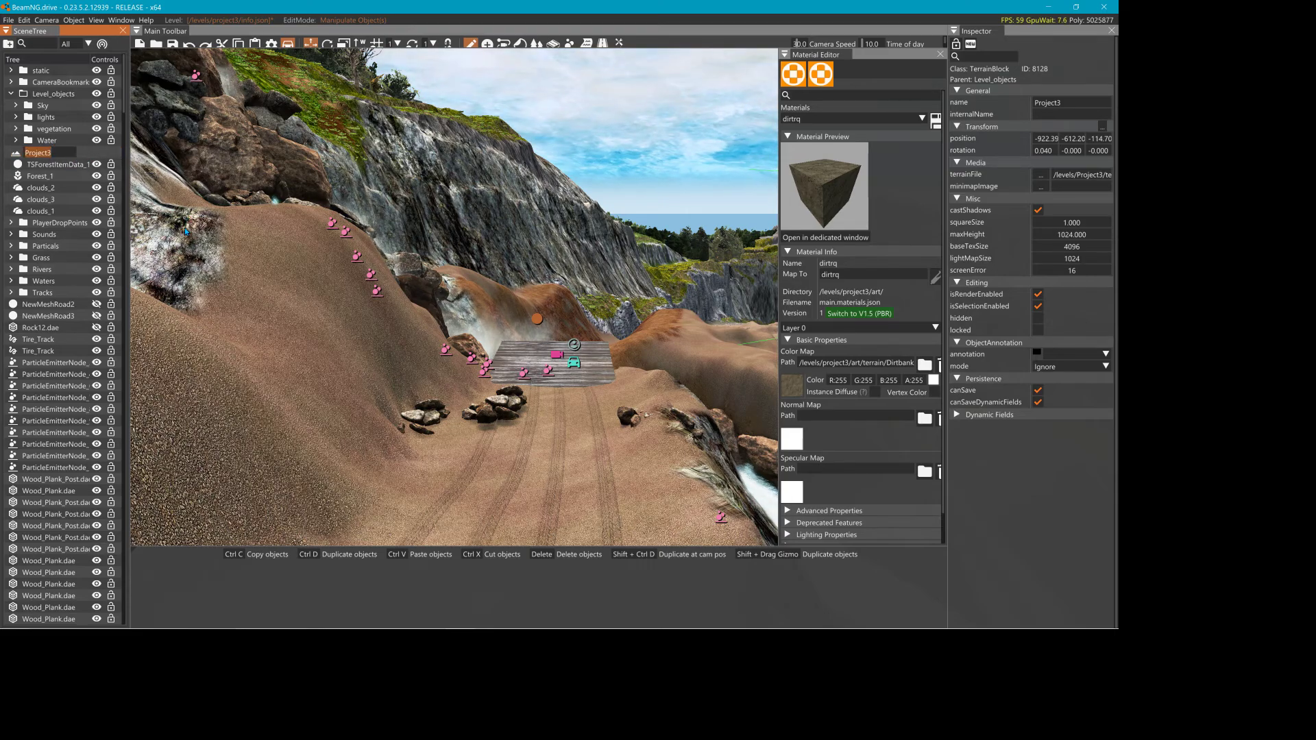
left_click(97, 153)
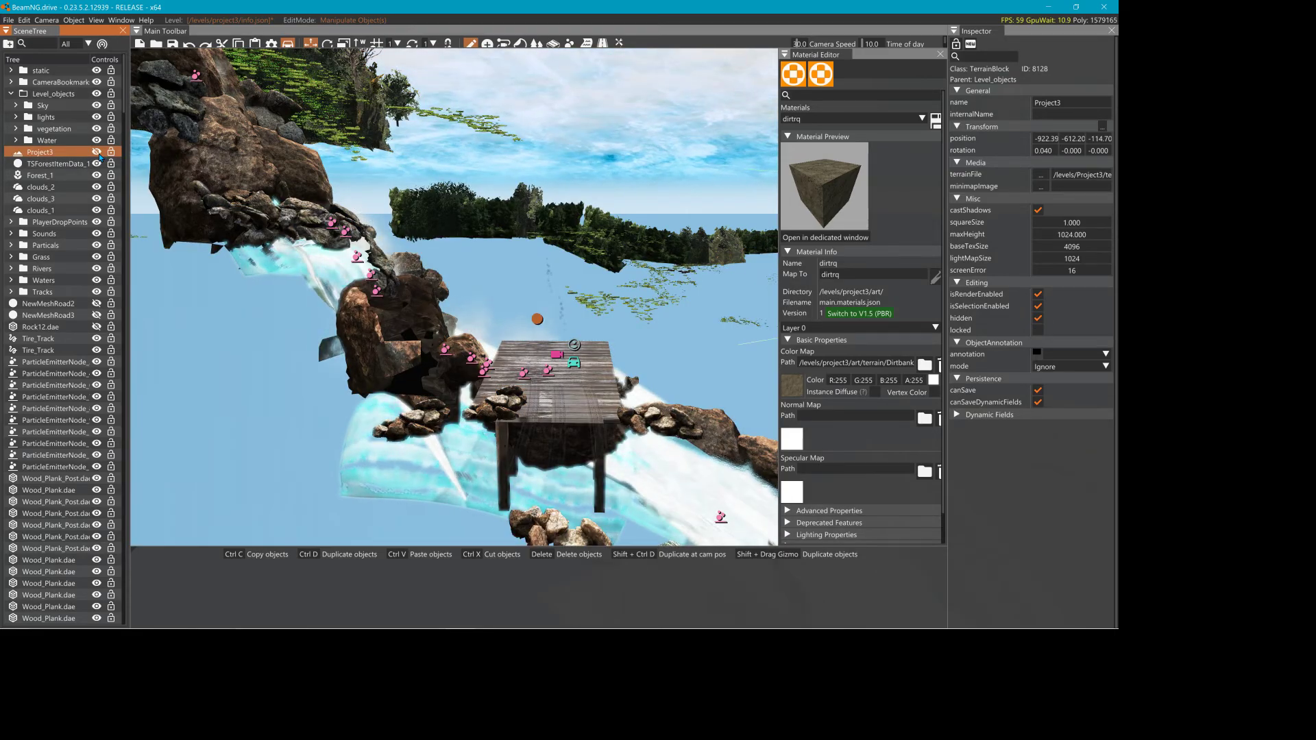
left_click(97, 153)
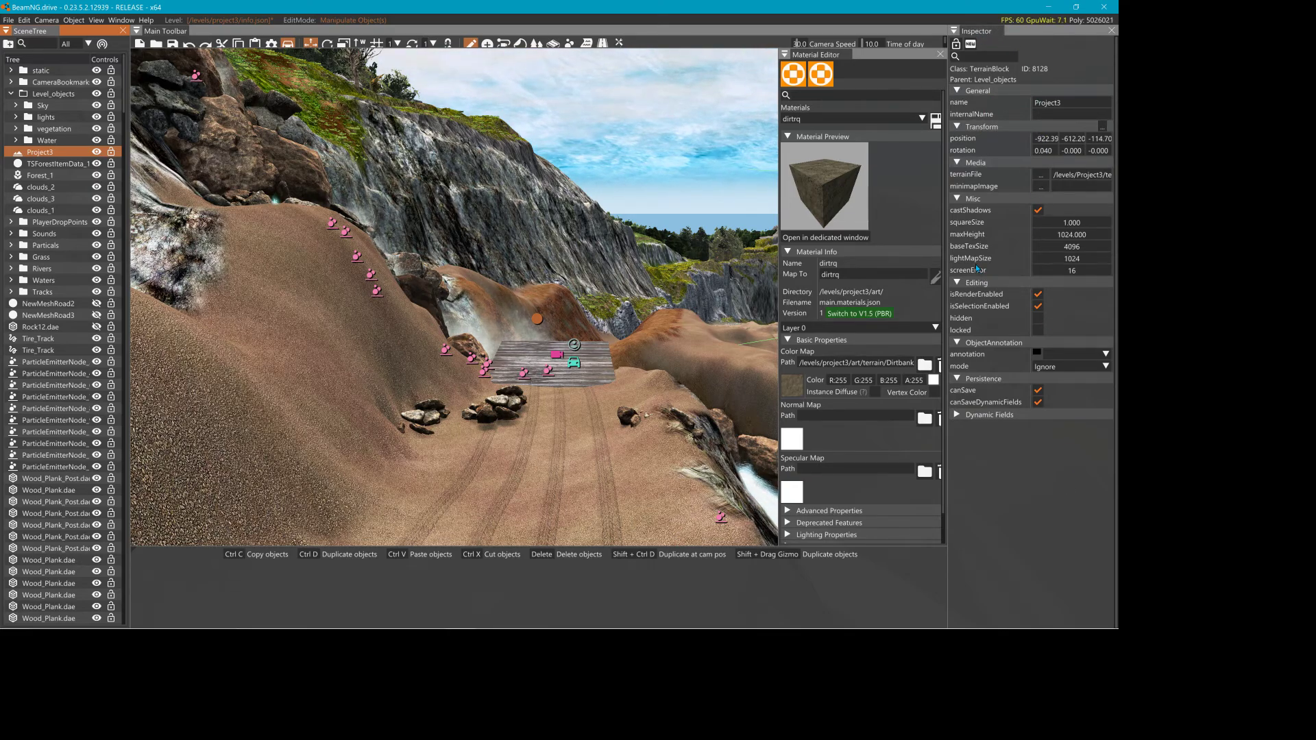
- Widen the Inspector and examine the properties of the rock pile on the track and a waterfall particle emitter
left_click_drag(953, 246, 869, 246)
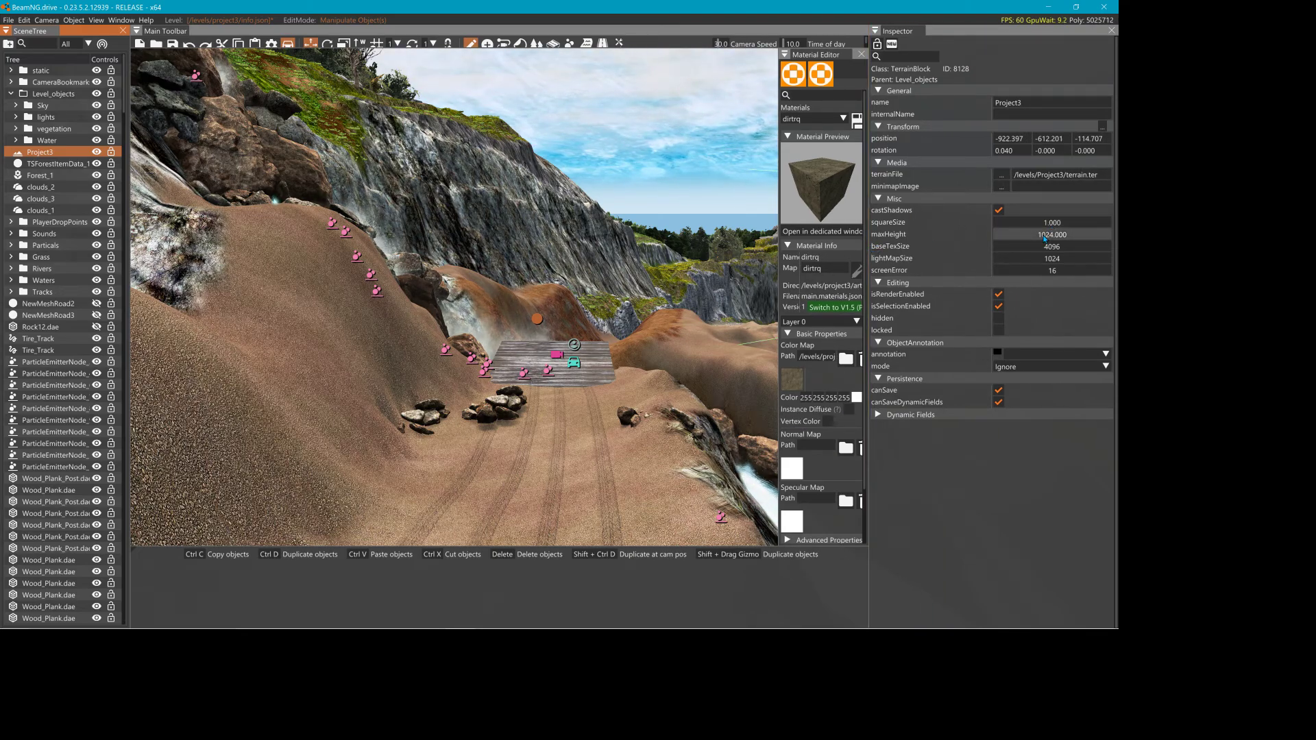
left_click(497, 401)
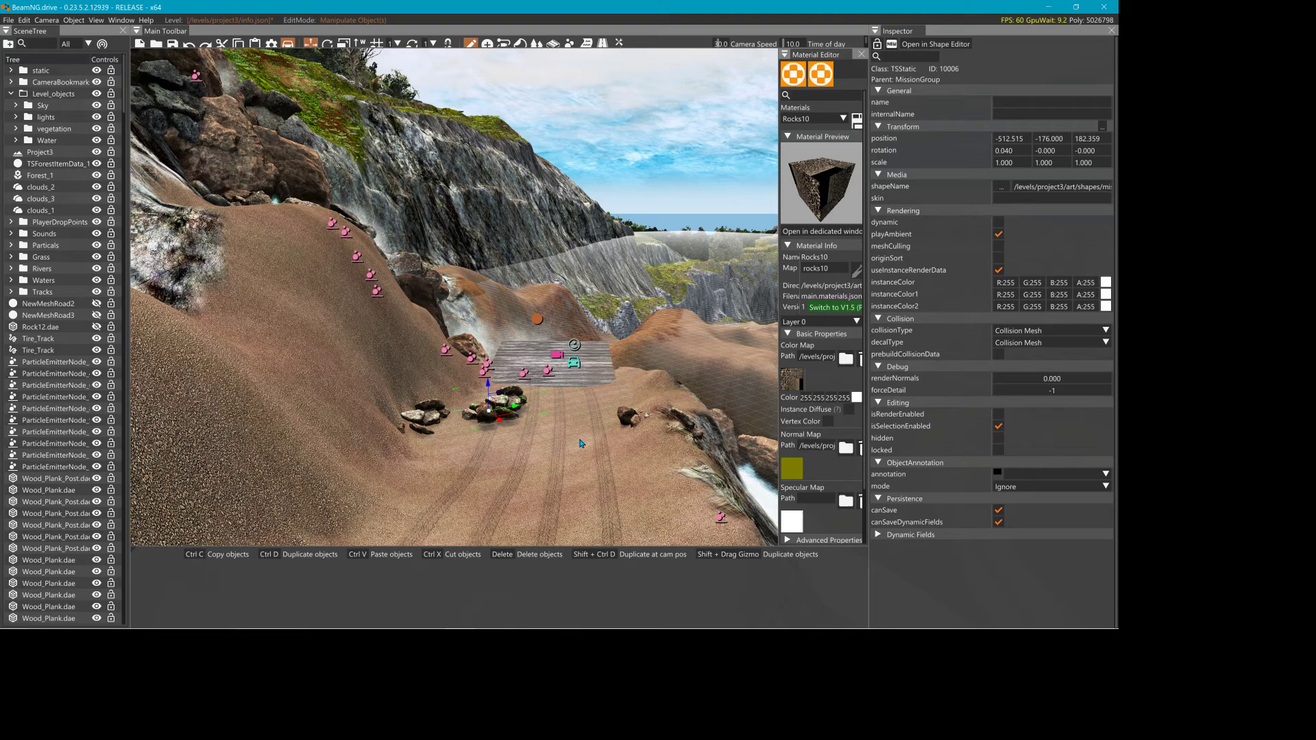
left_click(446, 348)
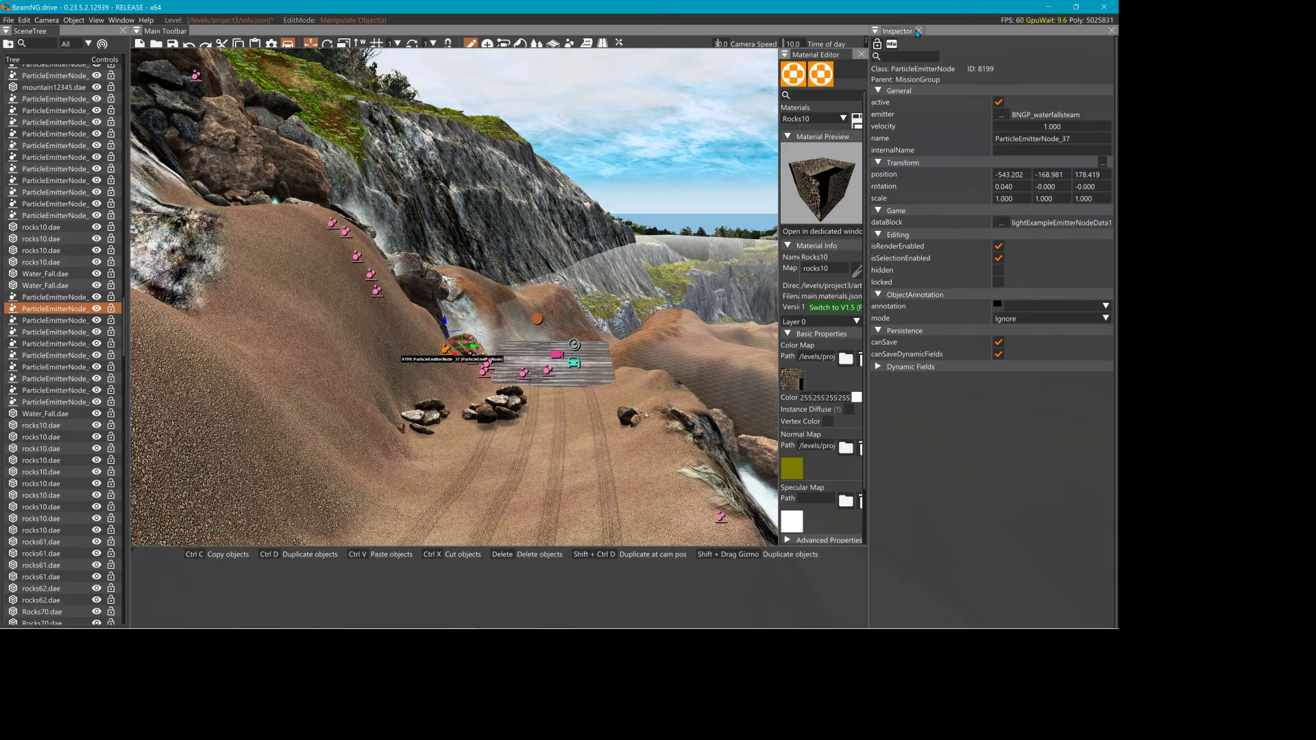
- Narrow the Inspector to a slim column and enlarge the main toolbar's area so its icons show fully
double_click(878, 162)
left_click_drag(884, 162, 1007, 163)
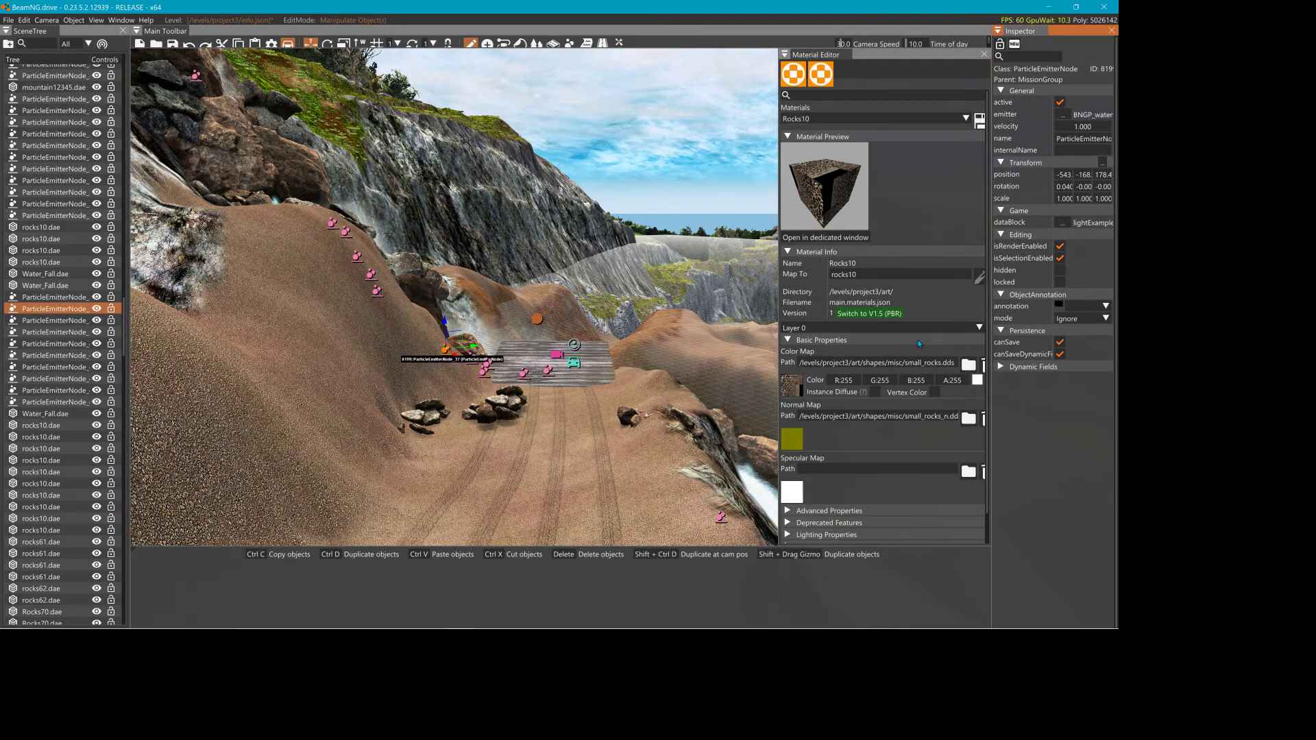
mouse_move(233, 51)
left_mouse_down()
mouse_move(229, 81)
mouse_move(230, 67)
left_mouse_up()
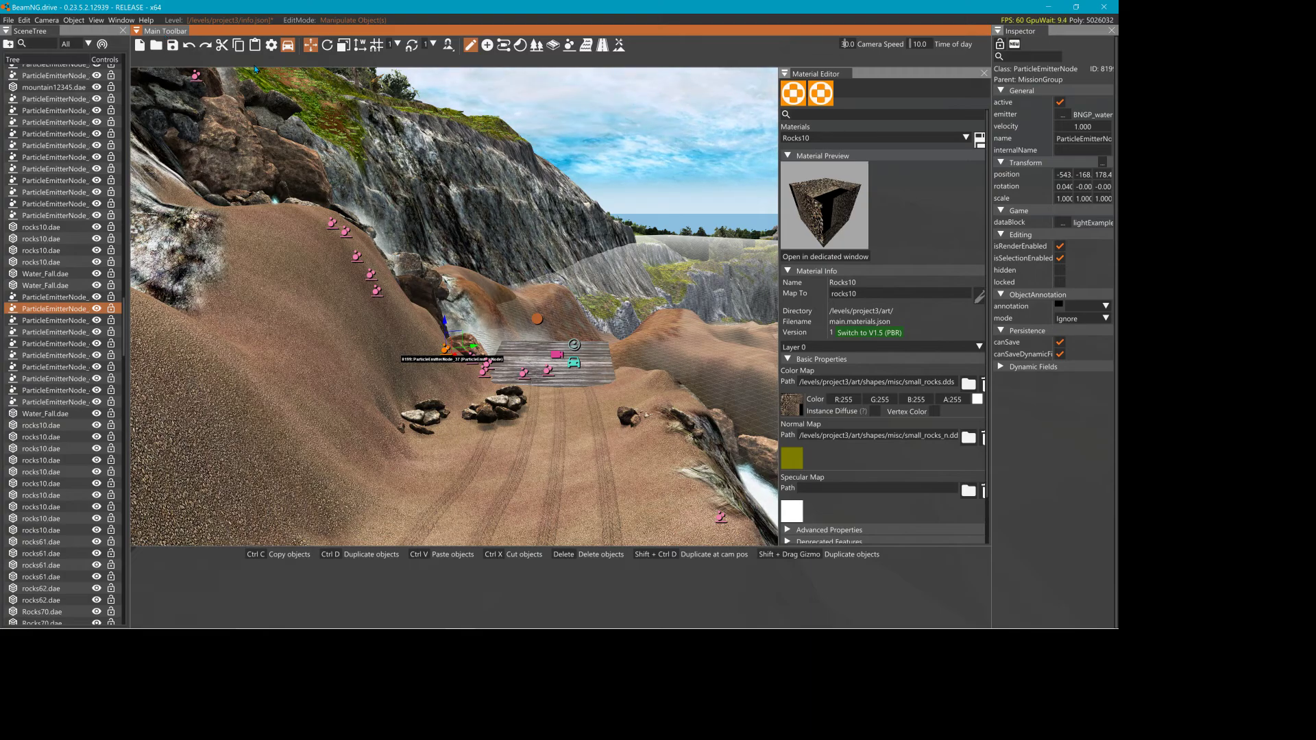
left_click_drag(257, 71, 257, 69)
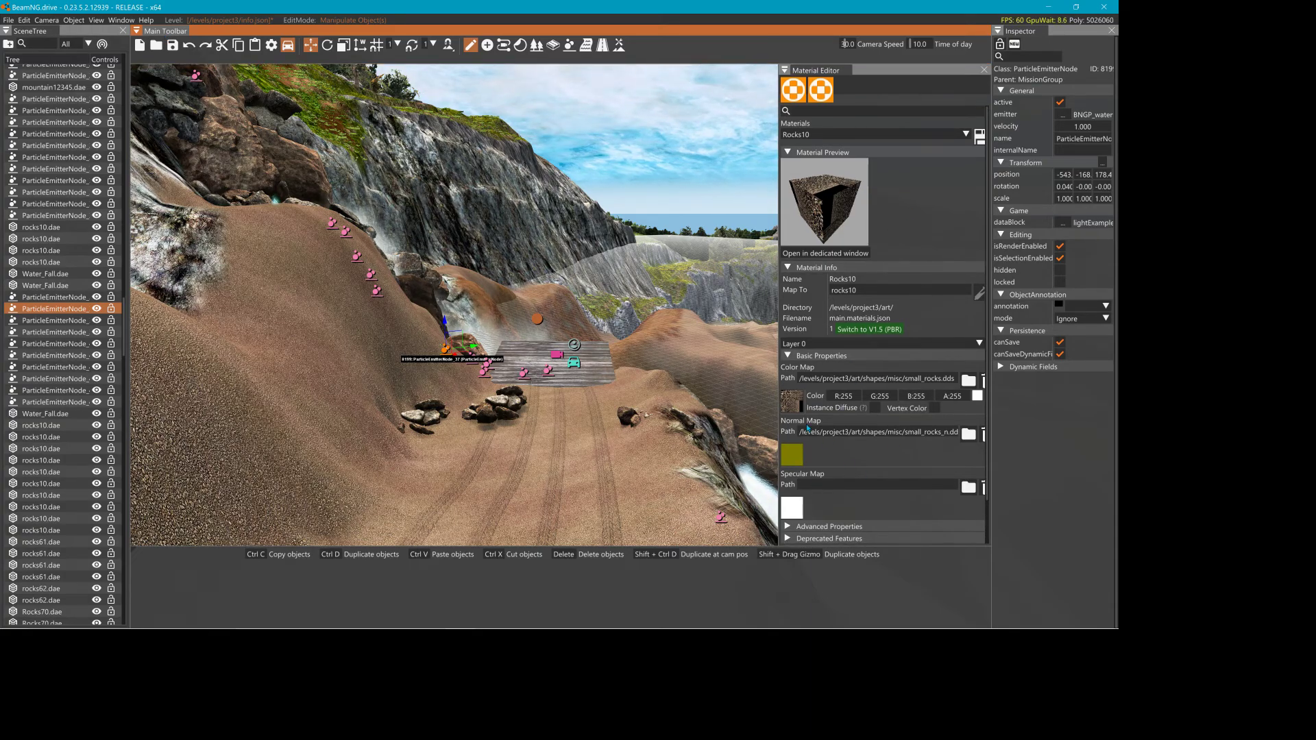
- Examine the Rocks10 settings in the Material Editor and the selectable materials while selecting the rock piles around the track
scroll(850, 463, "down", 2)
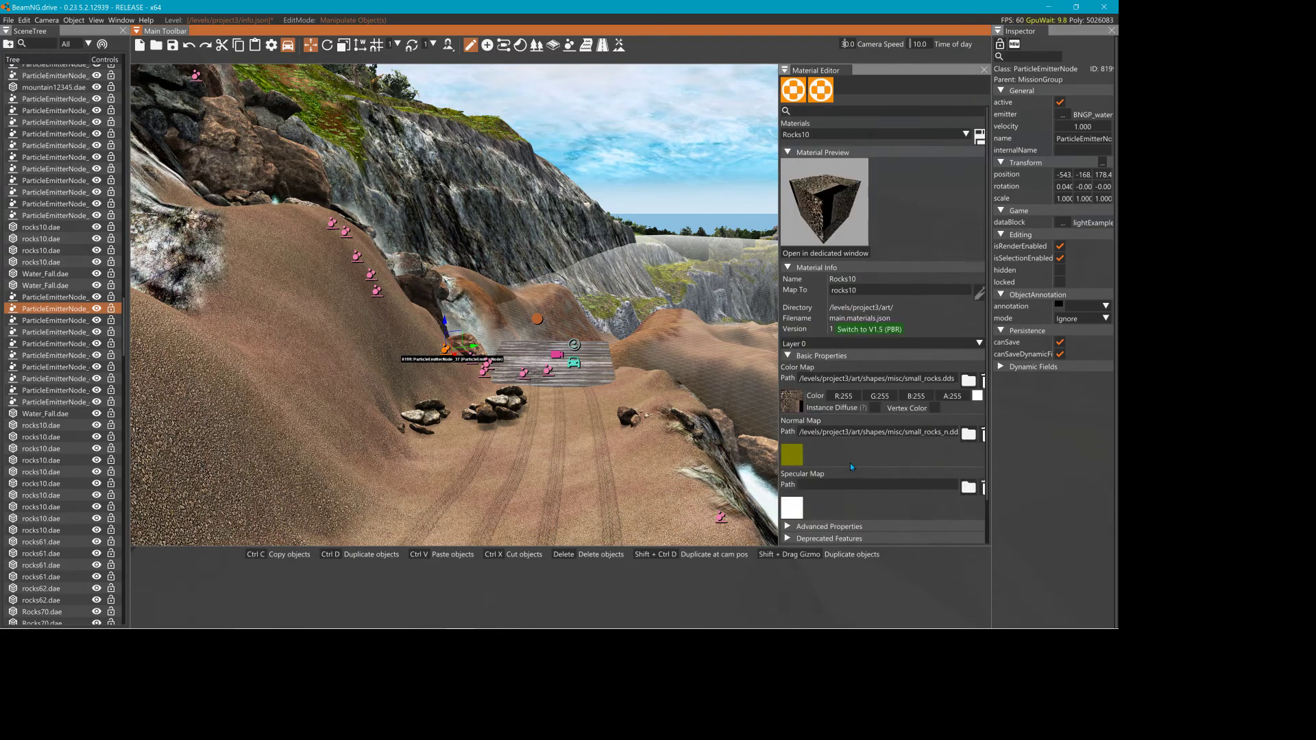
left_click(513, 418)
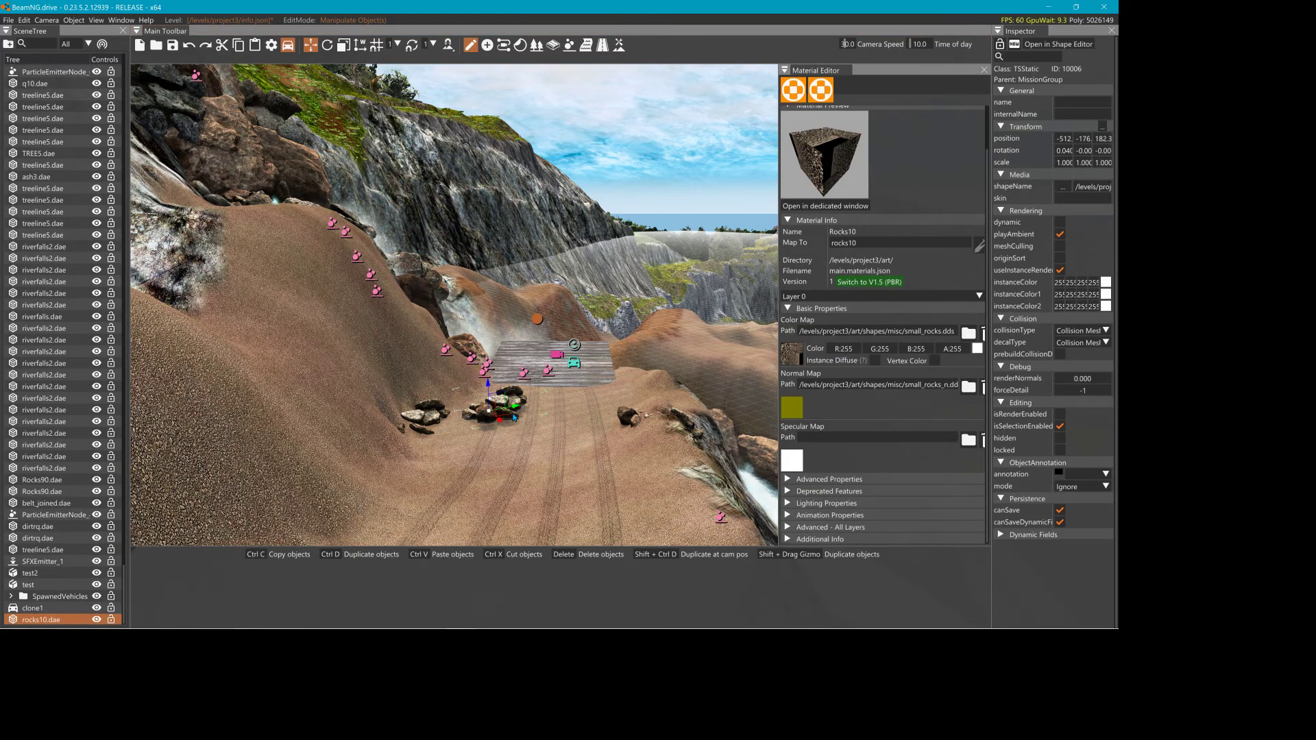
left_click(422, 414)
left_click(631, 424)
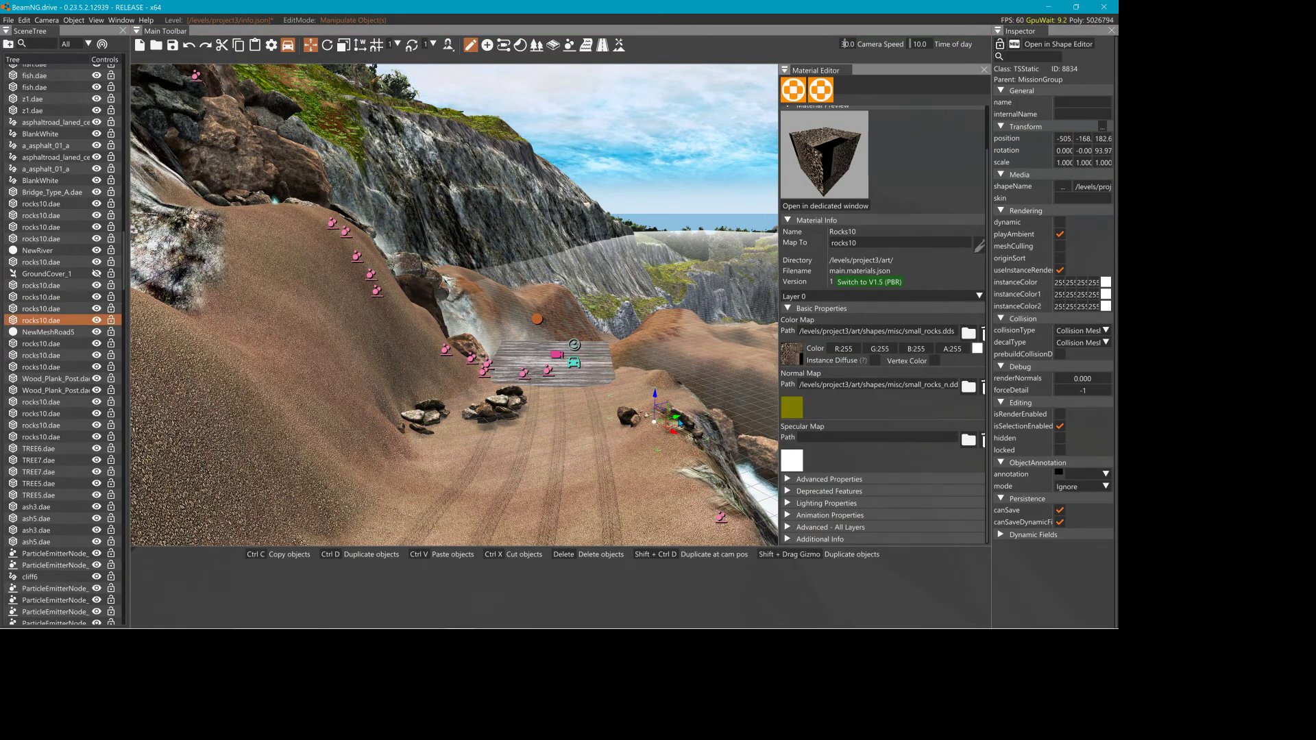
scroll(857, 216, "up", 1)
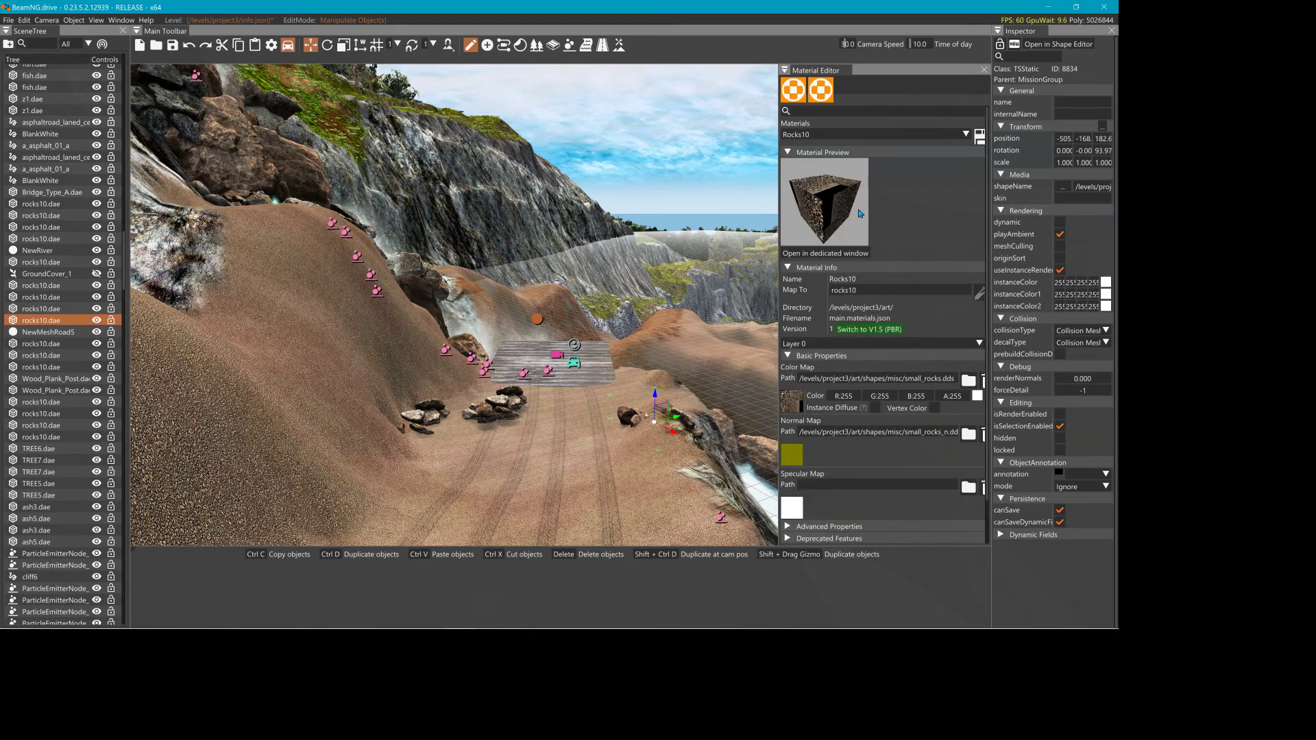
left_click(822, 134)
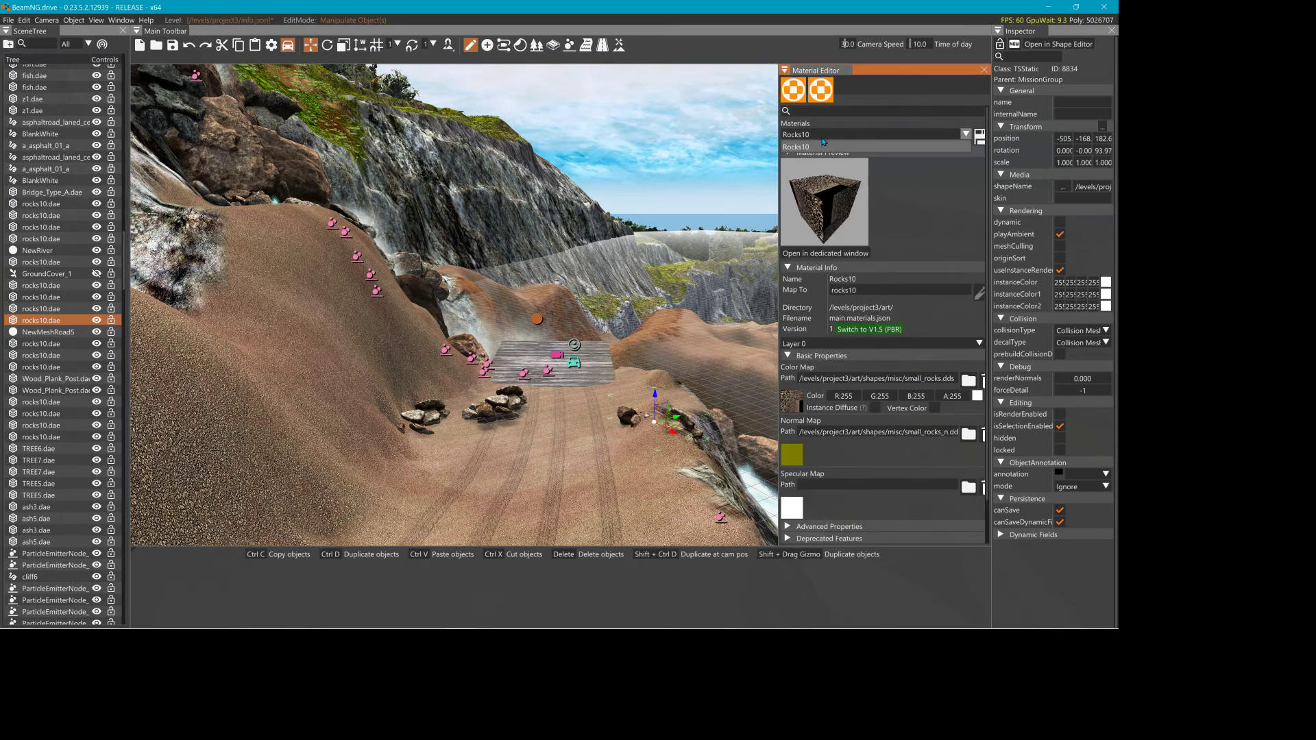
left_click(426, 422)
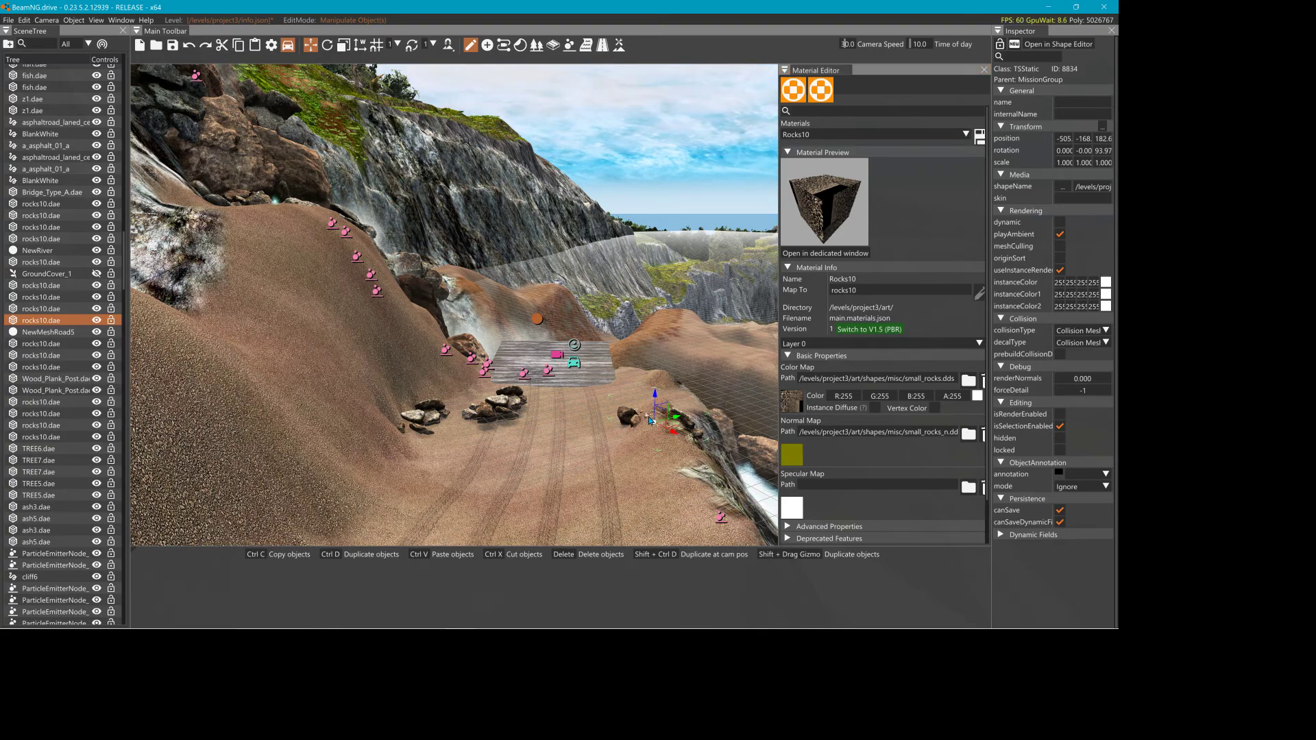
left_click(494, 408)
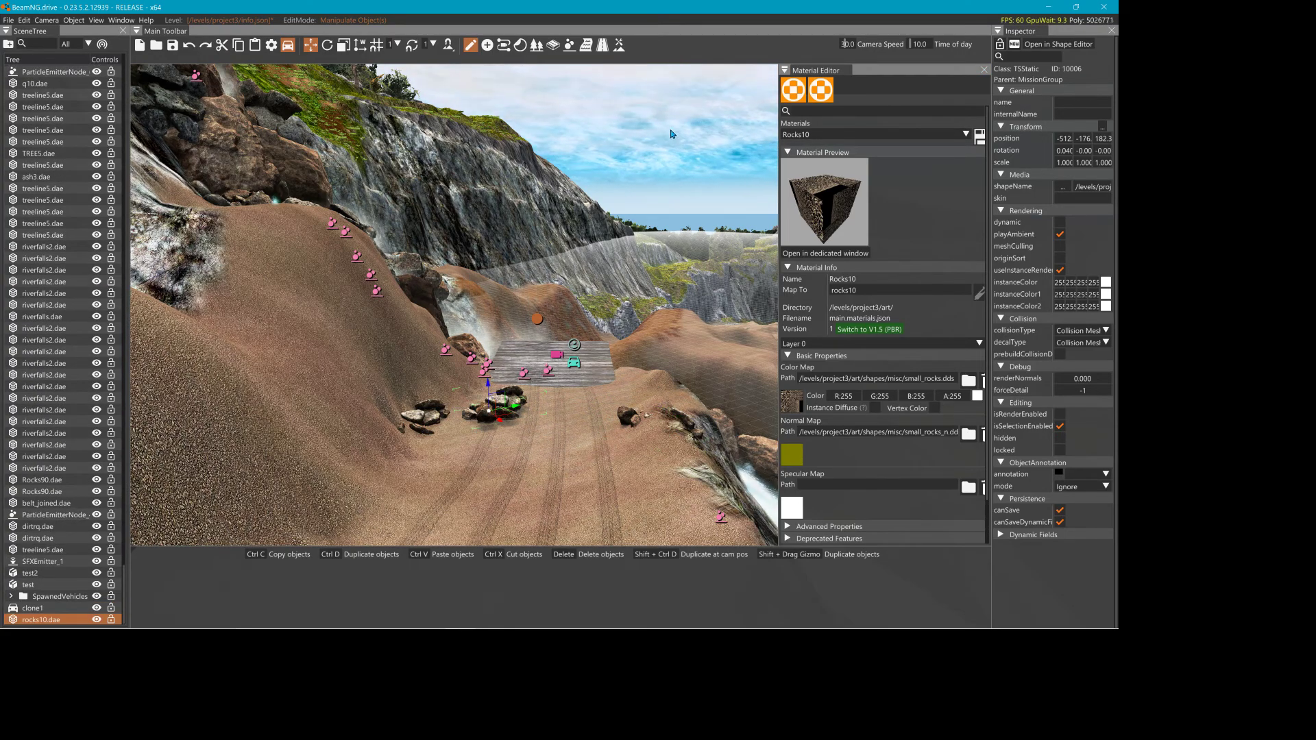
- Clear the object selection and browse the Material Editor's full list of materials without choosing another one
left_click(663, 108)
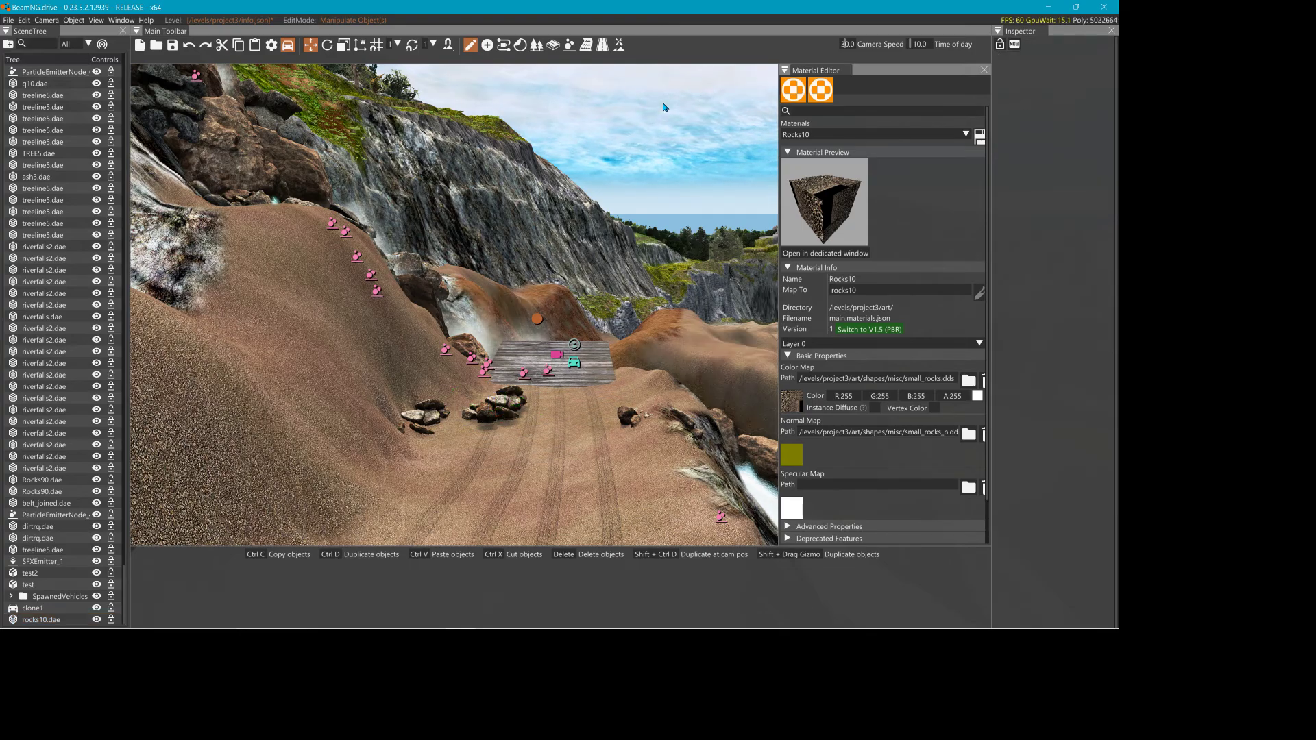
left_click(868, 134)
scroll(837, 233, "down", 2)
scroll(837, 233, "down", 3)
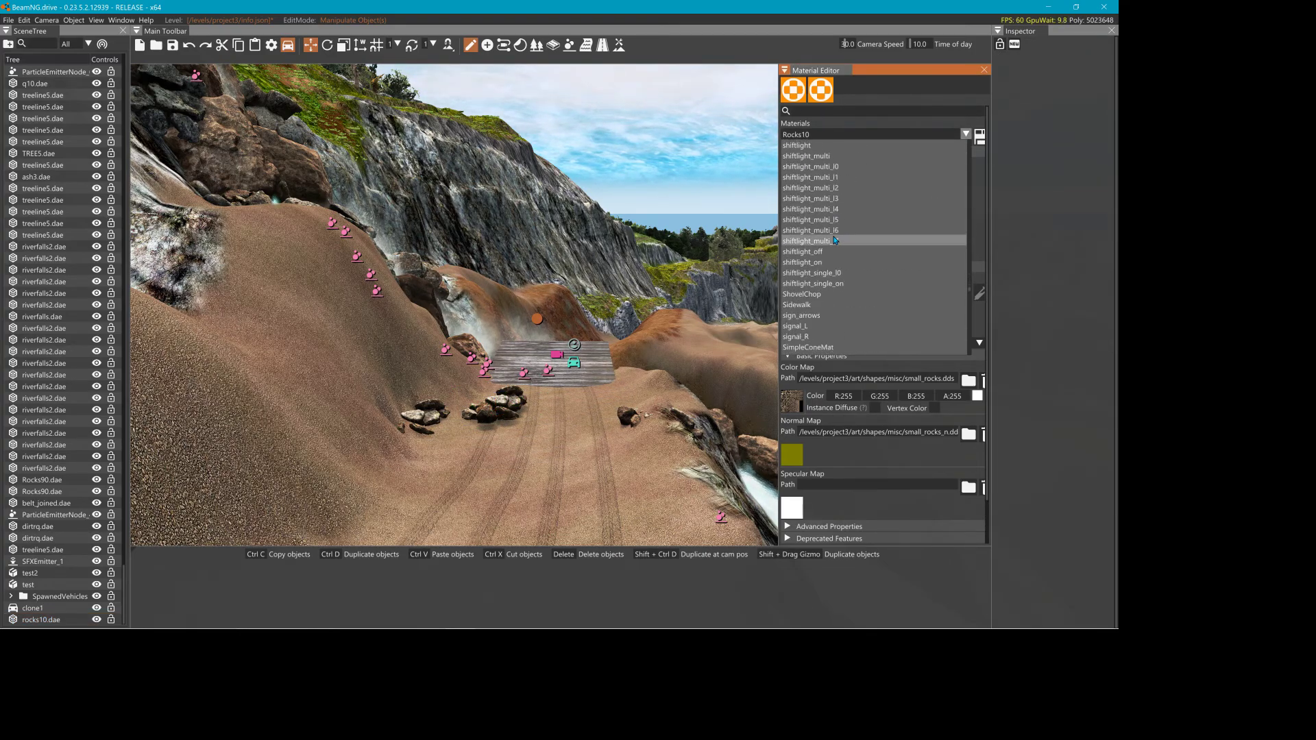
scroll(833, 239, "up", 10)
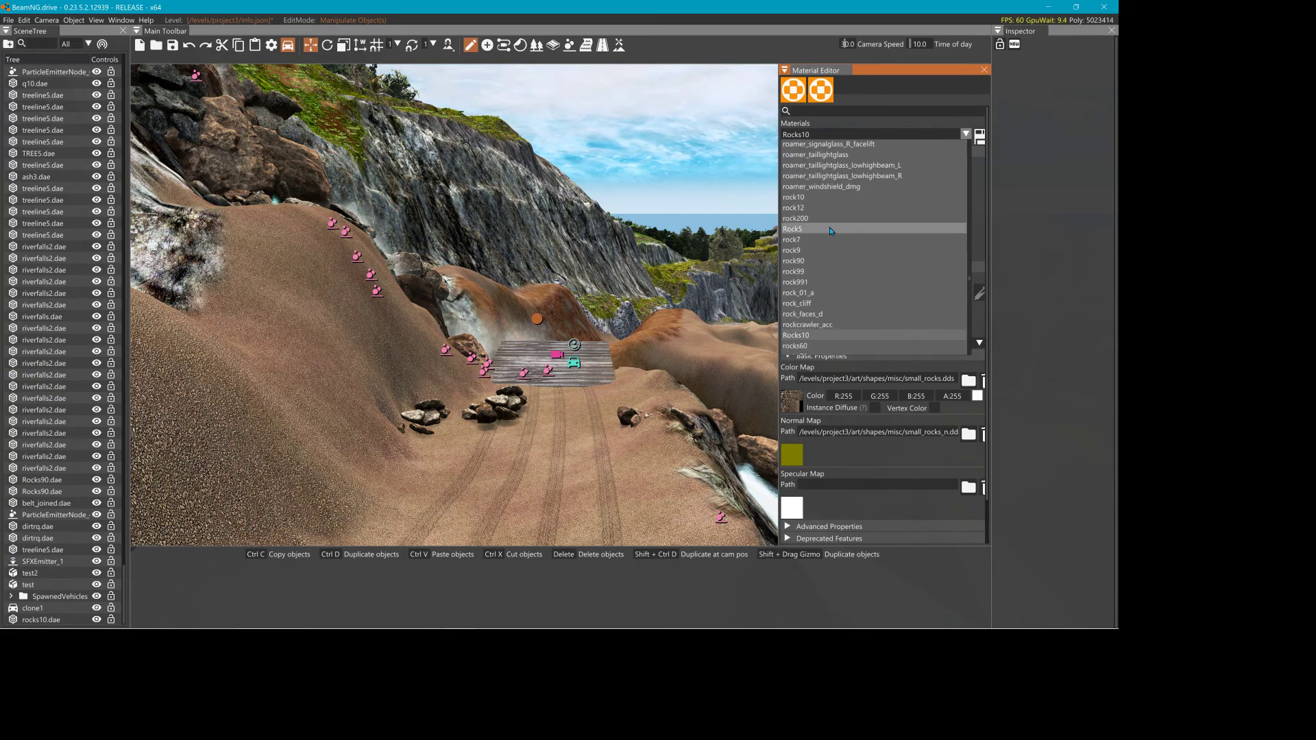
left_click(841, 113)
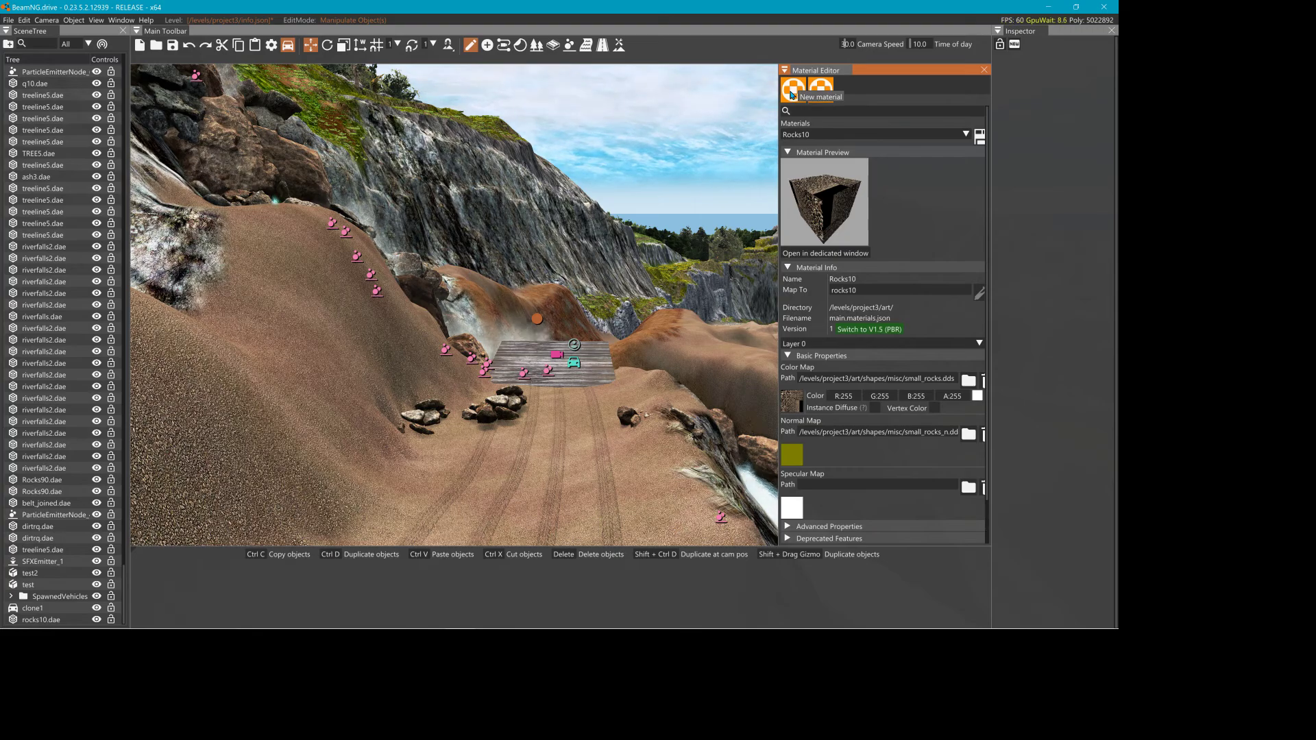
- Detach the Scene Tree into a floating window and open the dialog for creating a new material
left_click_drag(36, 32, 383, 63)
left_click_drag(347, 149, 112, 152)
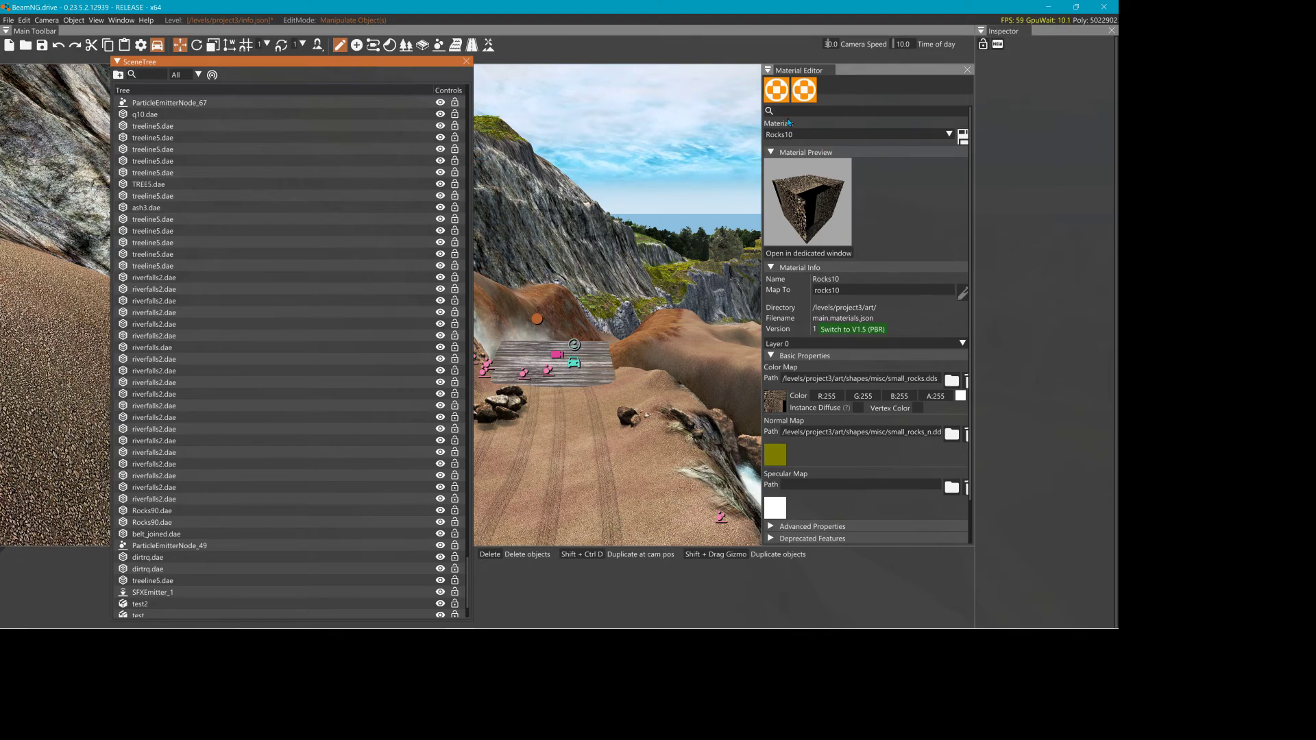
left_click(779, 90)
left_click_drag(433, 141, 364, 141)
left_click(379, 61)
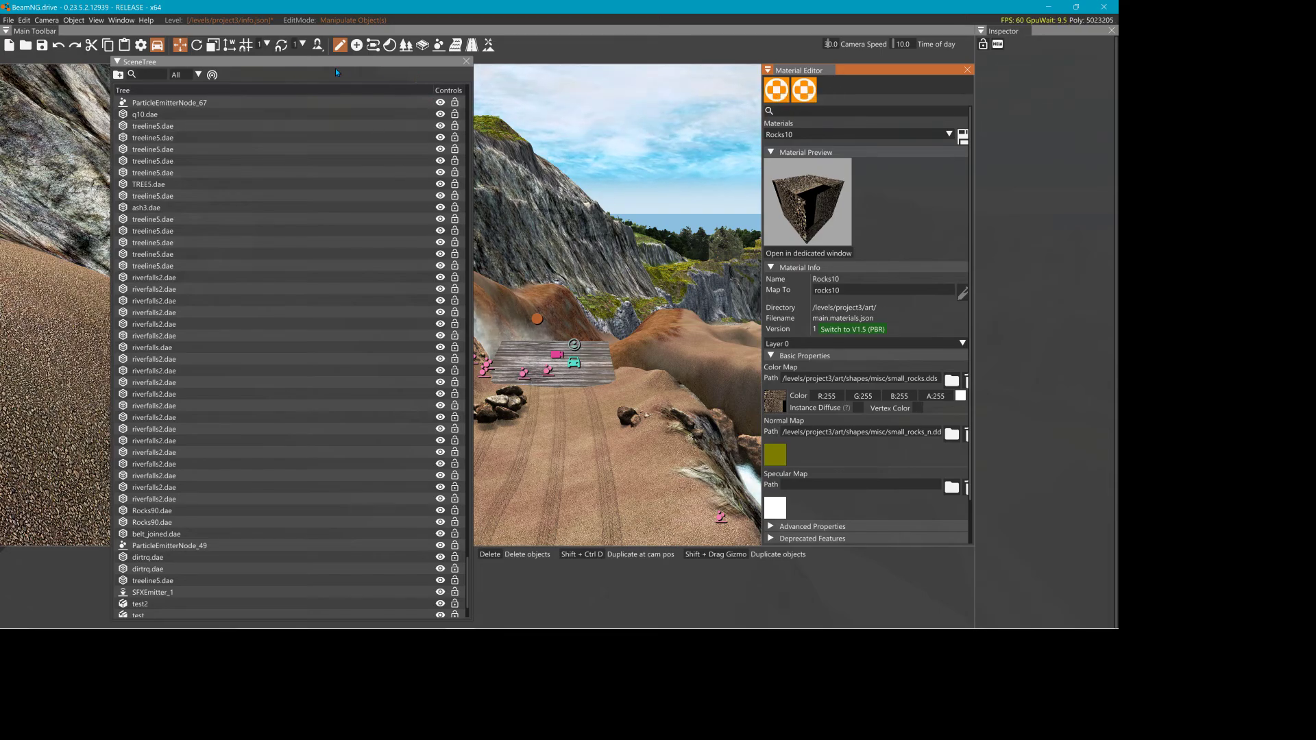
- Dock the Scene Tree back as a narrow column and close the Create Material dialog without creating anything
left_click_drag(293, 67, 4, 323)
left_click_drag(369, 311, 141, 311)
left_click_drag(364, 157, 651, 175)
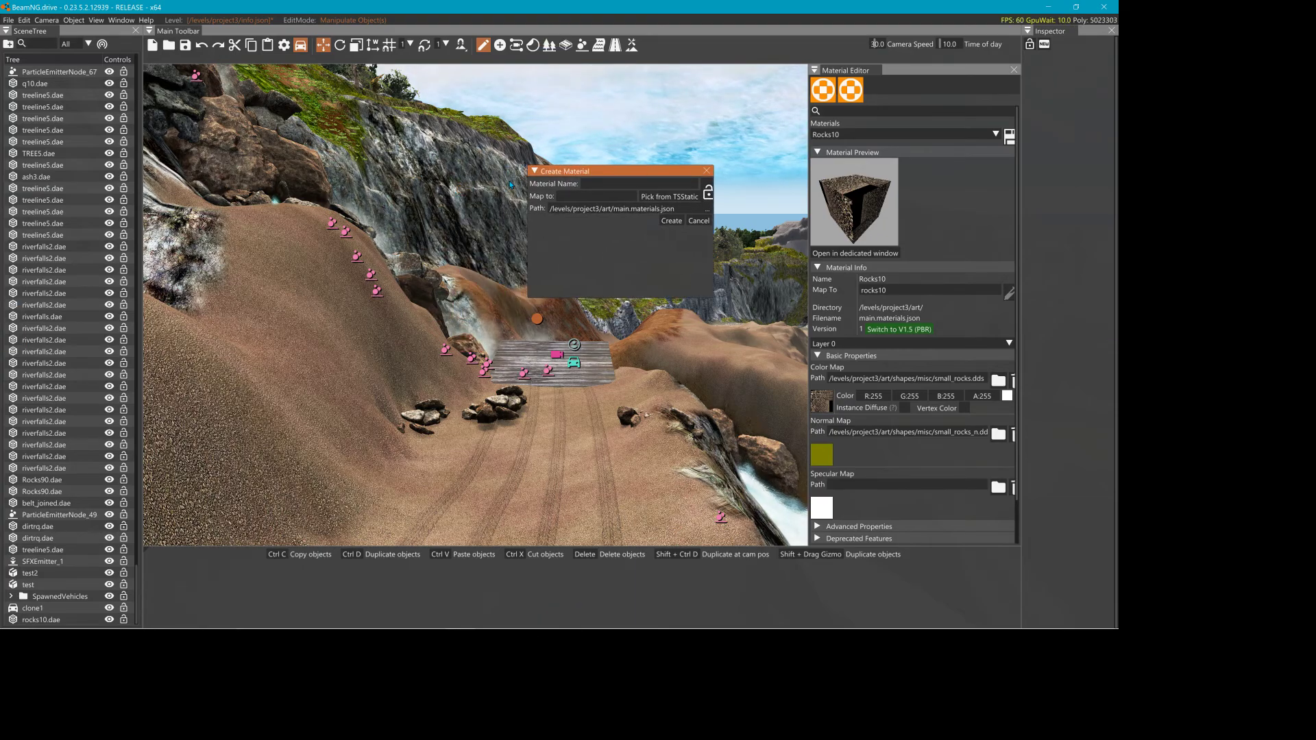
left_click(707, 171)
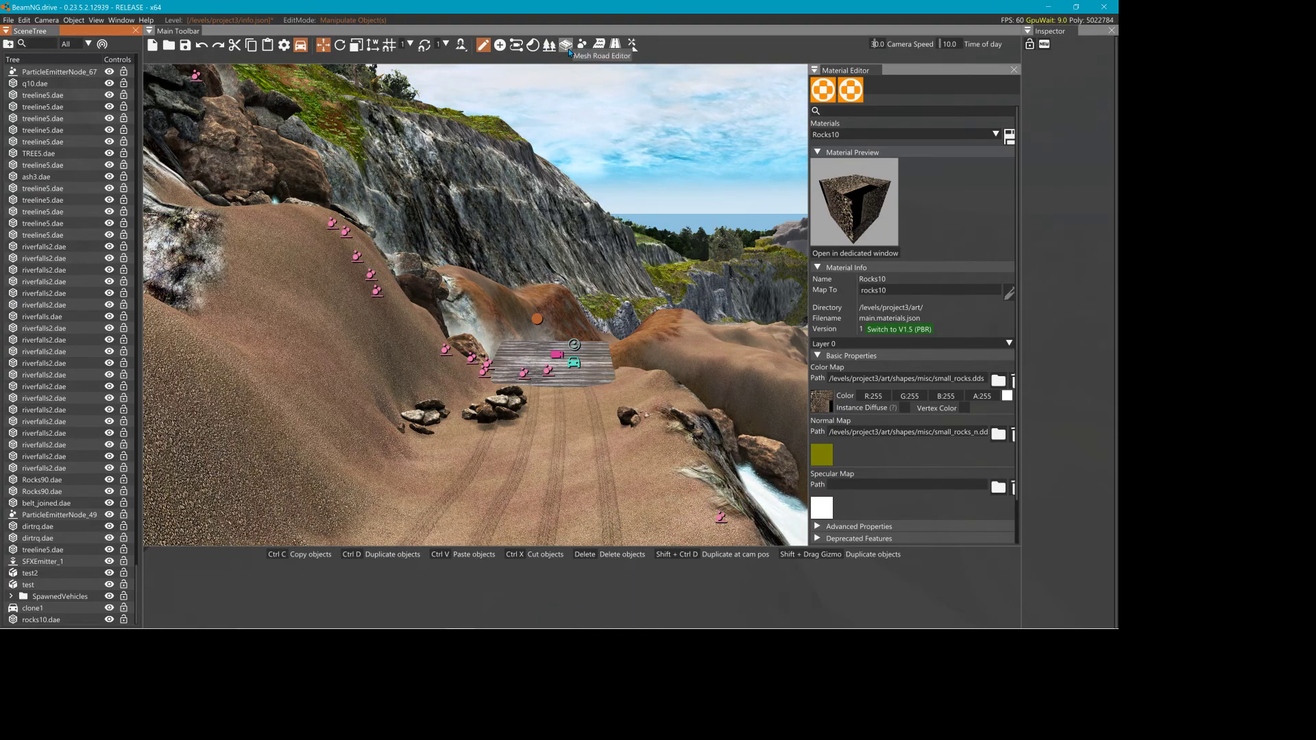
- Switch to the Terrain Tools and enlarge their toolbar's area so all icons show fully
left_click(637, 48)
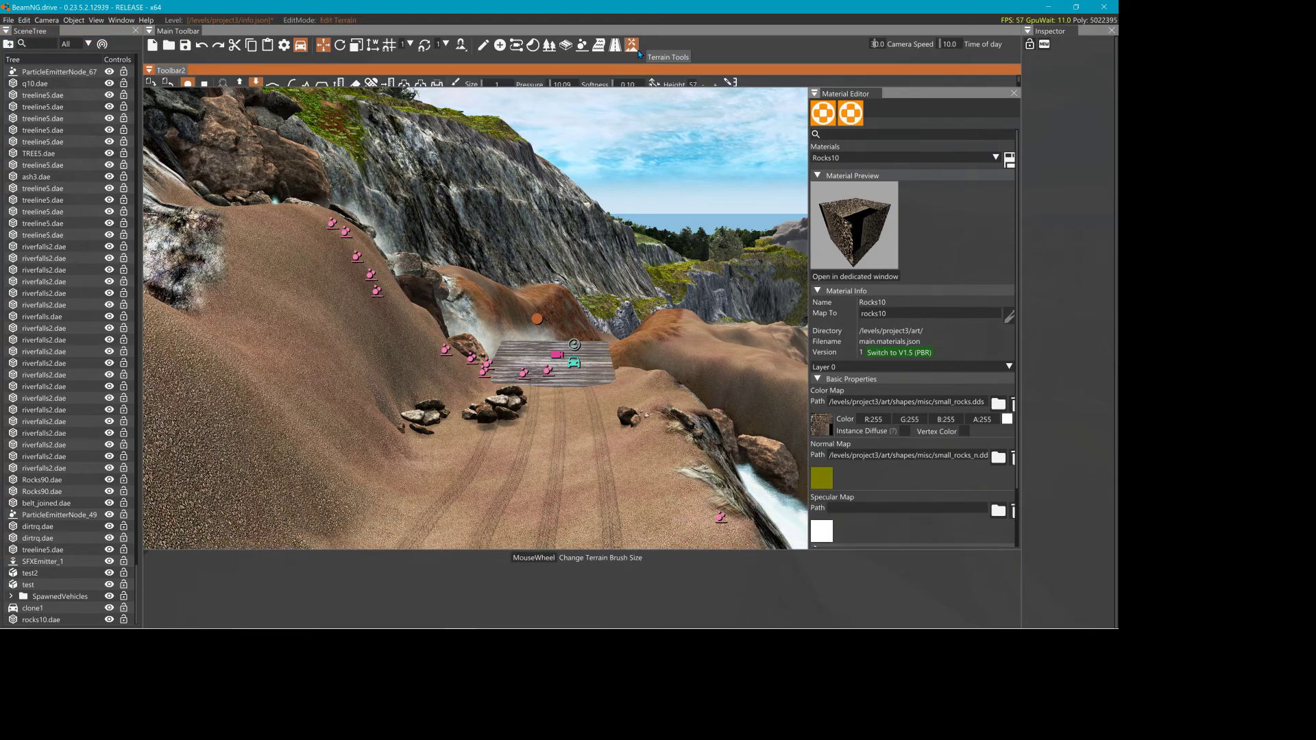
left_click_drag(560, 94, 560, 108)
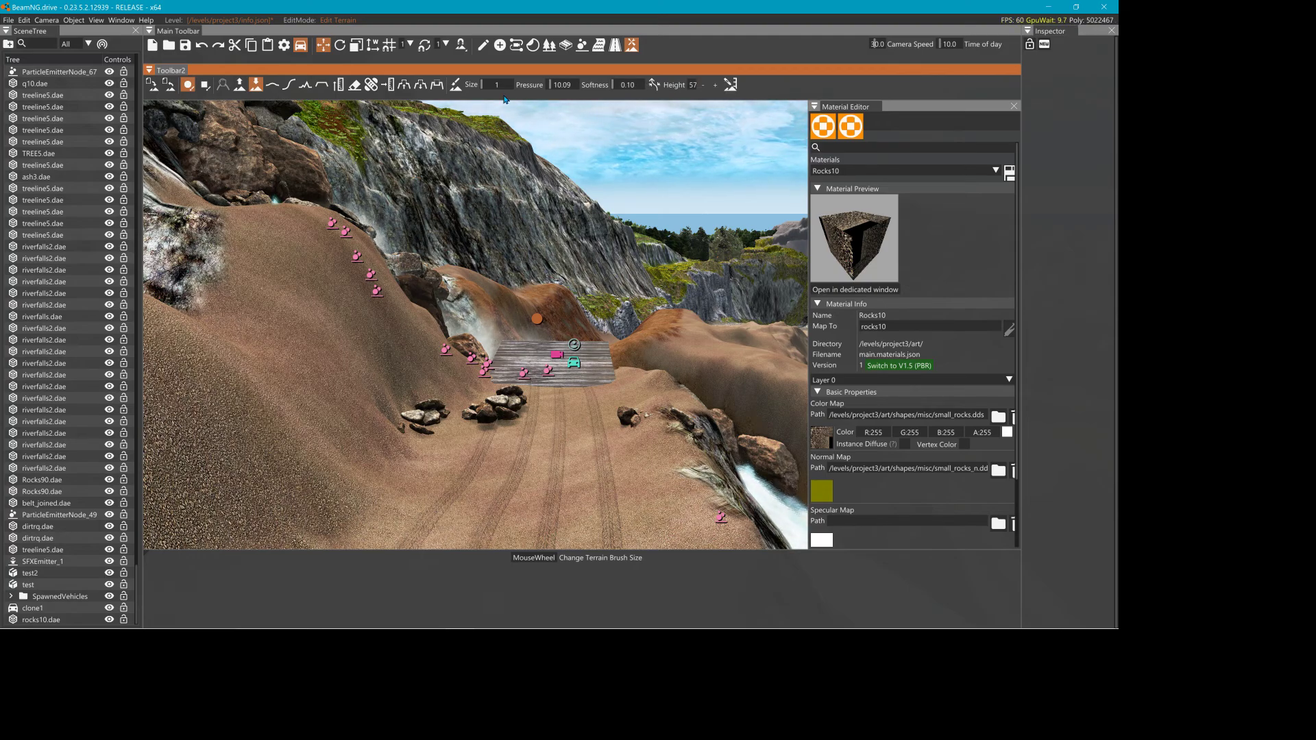
- Open the Terrain Painter as a narrow floating window, collapse it and park it beside the main toolbar's icons
left_click(455, 85)
mouse_move(190, 29)
left_mouse_down()
mouse_move(255, 30)
mouse_move(252, 145)
left_mouse_up()
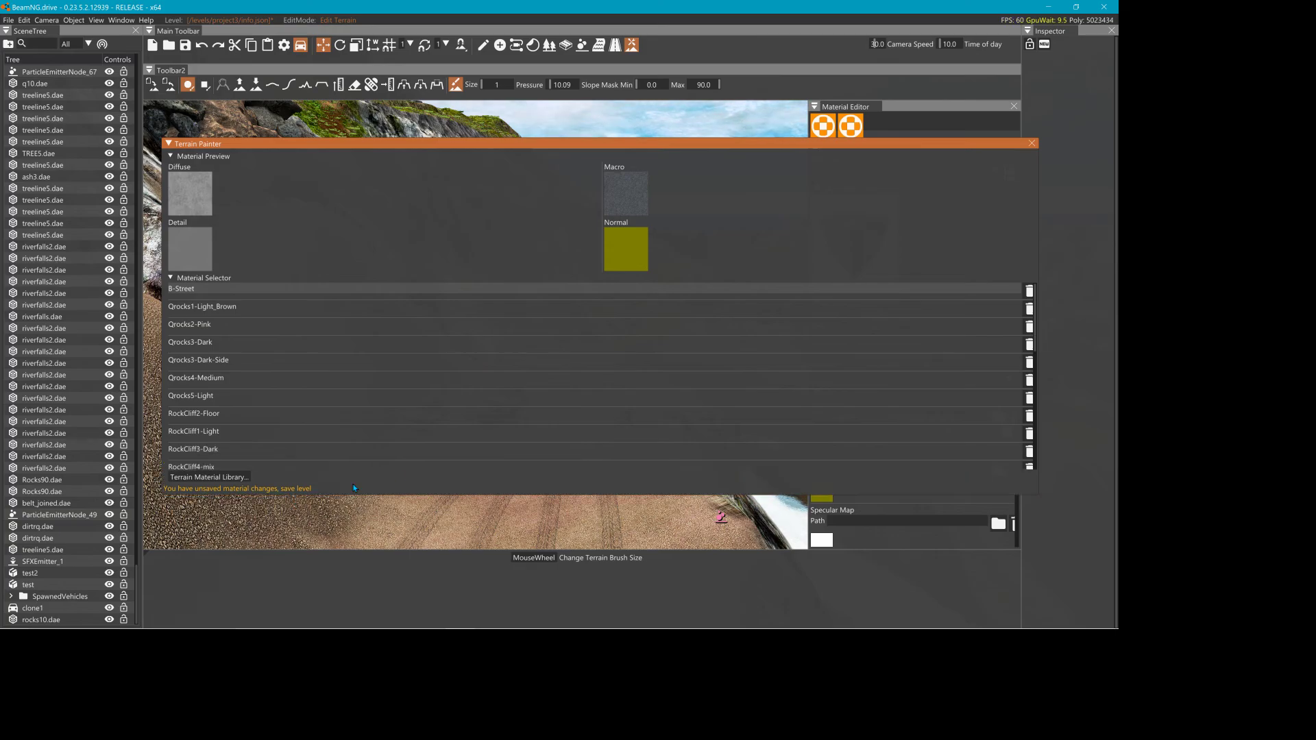
left_click_drag(1041, 229, 148, 161)
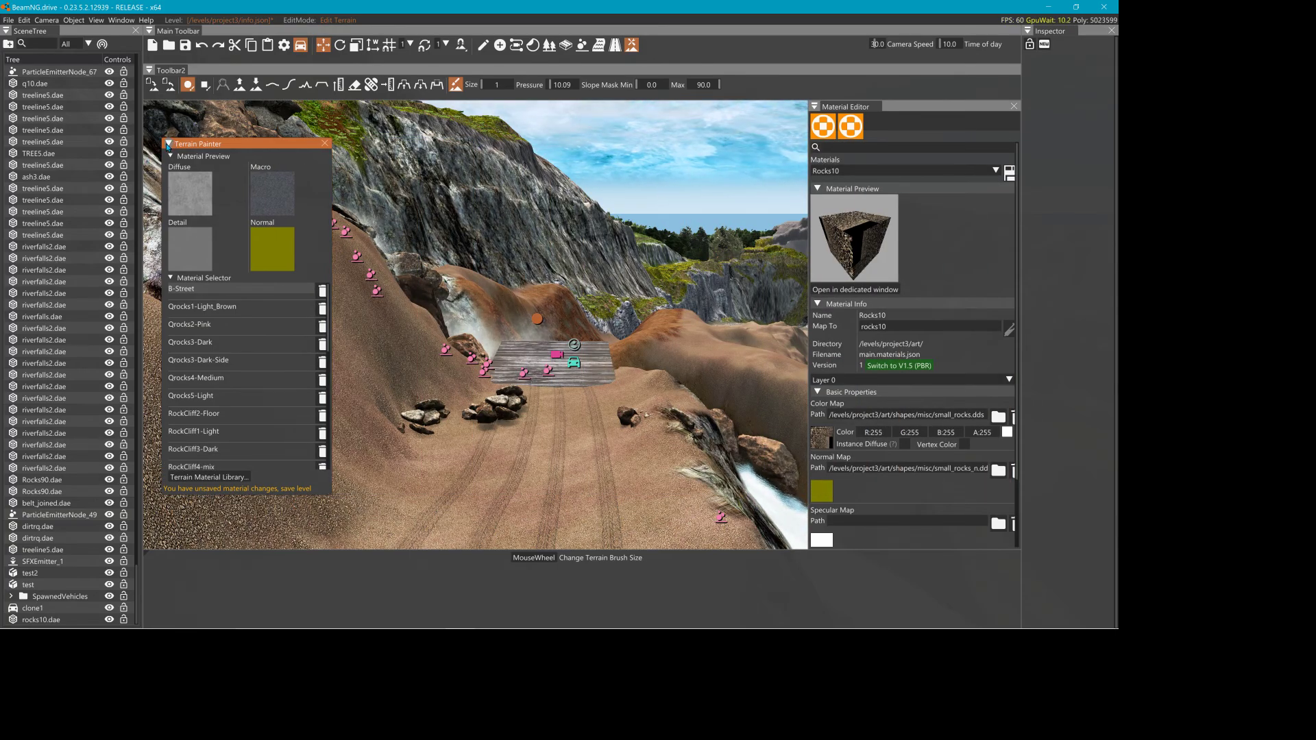
double_click(188, 142)
mouse_move(187, 143)
left_mouse_down()
mouse_move(628, 91)
mouse_move(709, 51)
left_mouse_up()
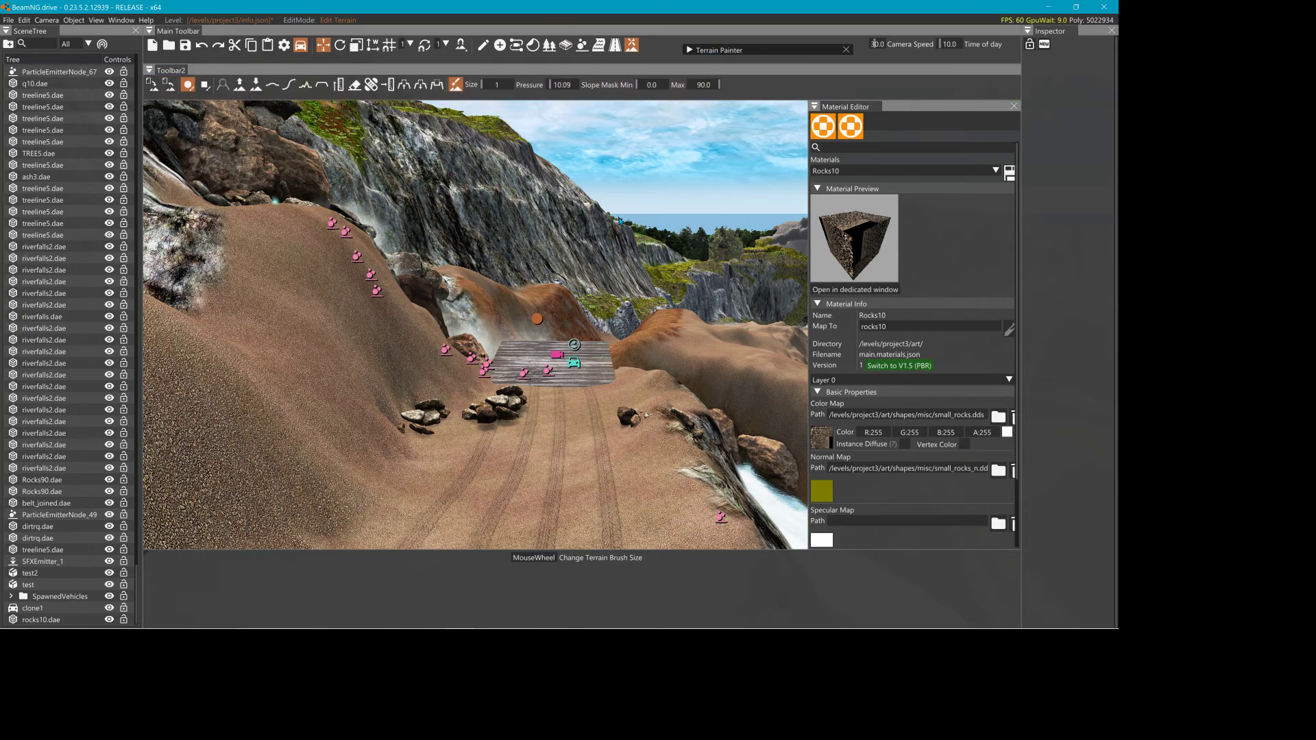
- Raise the terrain on the dirt track in front of the wooden bridge using Raise Height with brush size 11
left_click(239, 84)
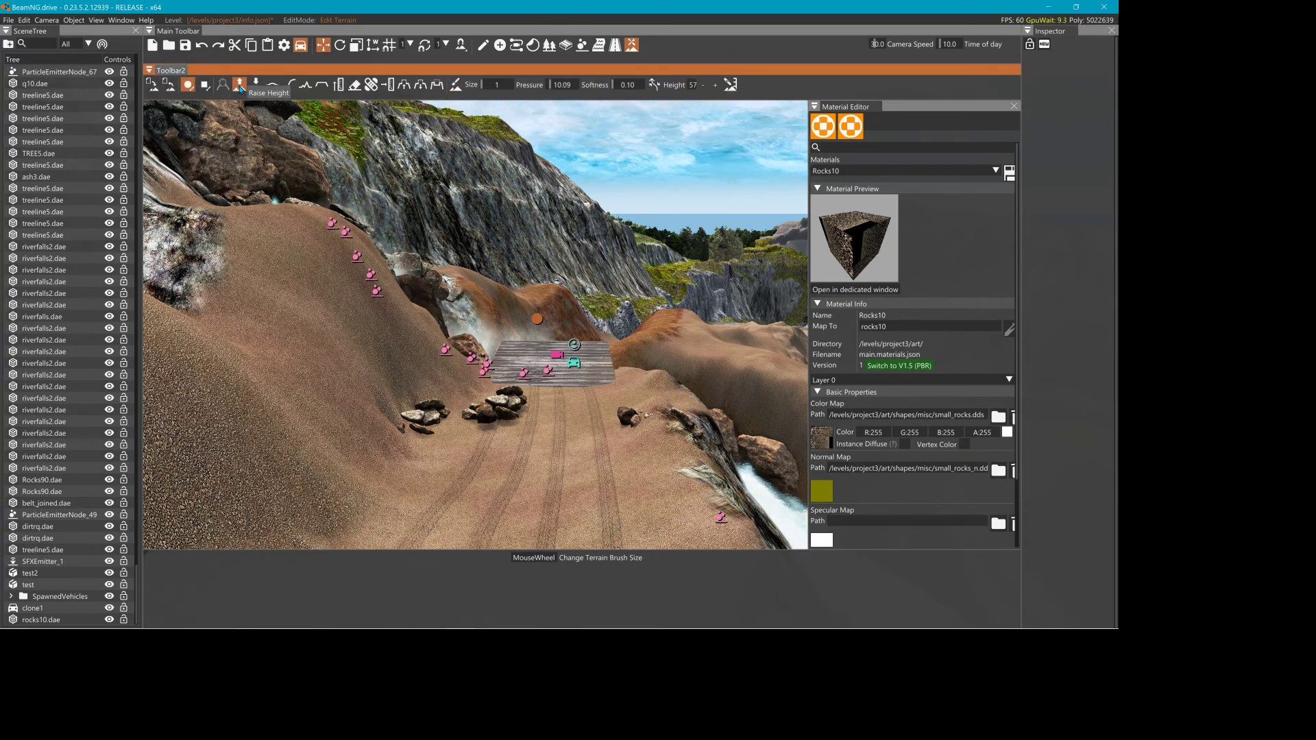
left_click(453, 87)
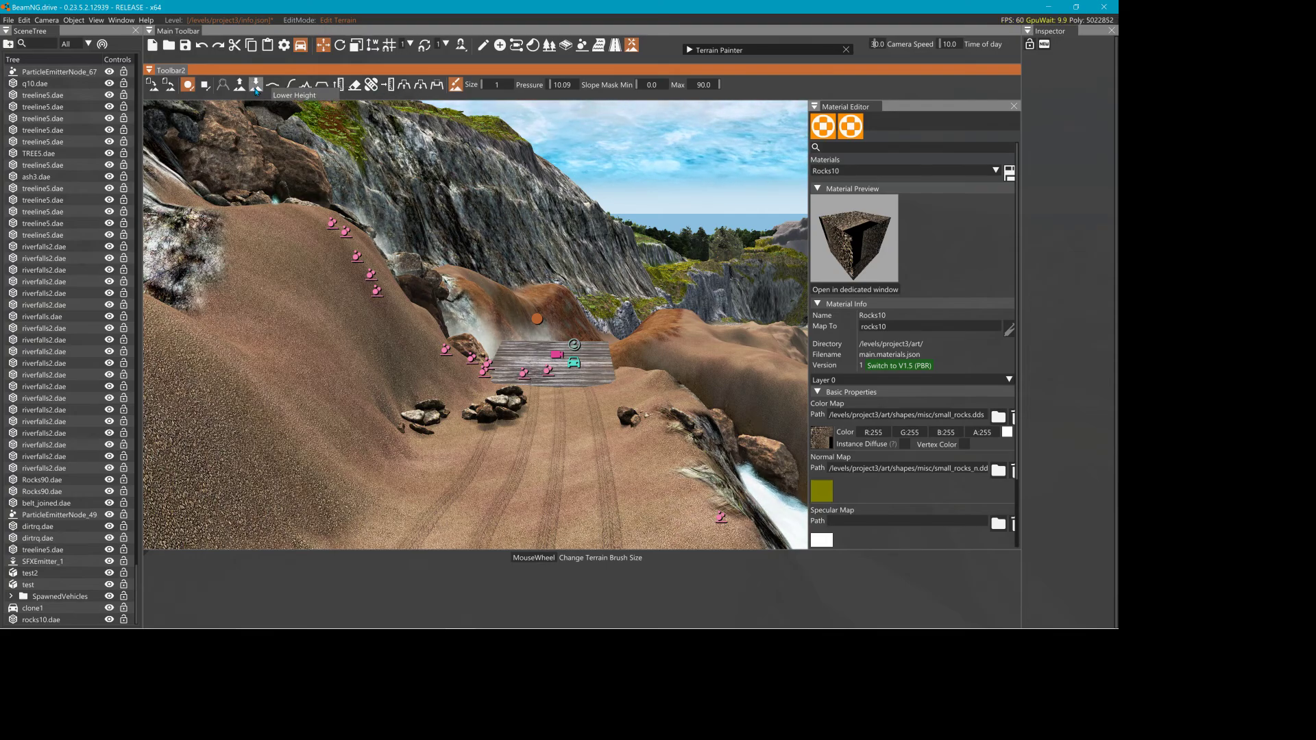
left_click(239, 85)
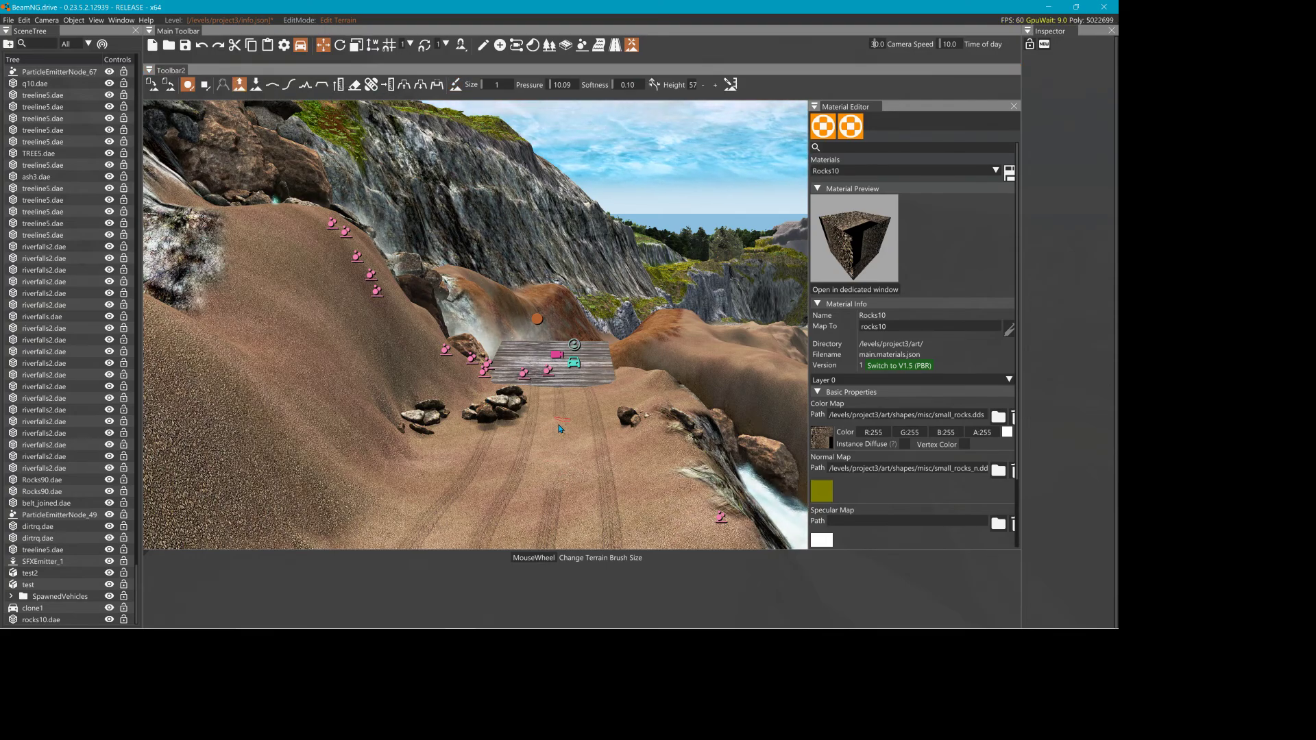
scroll(542, 474, "up", 10)
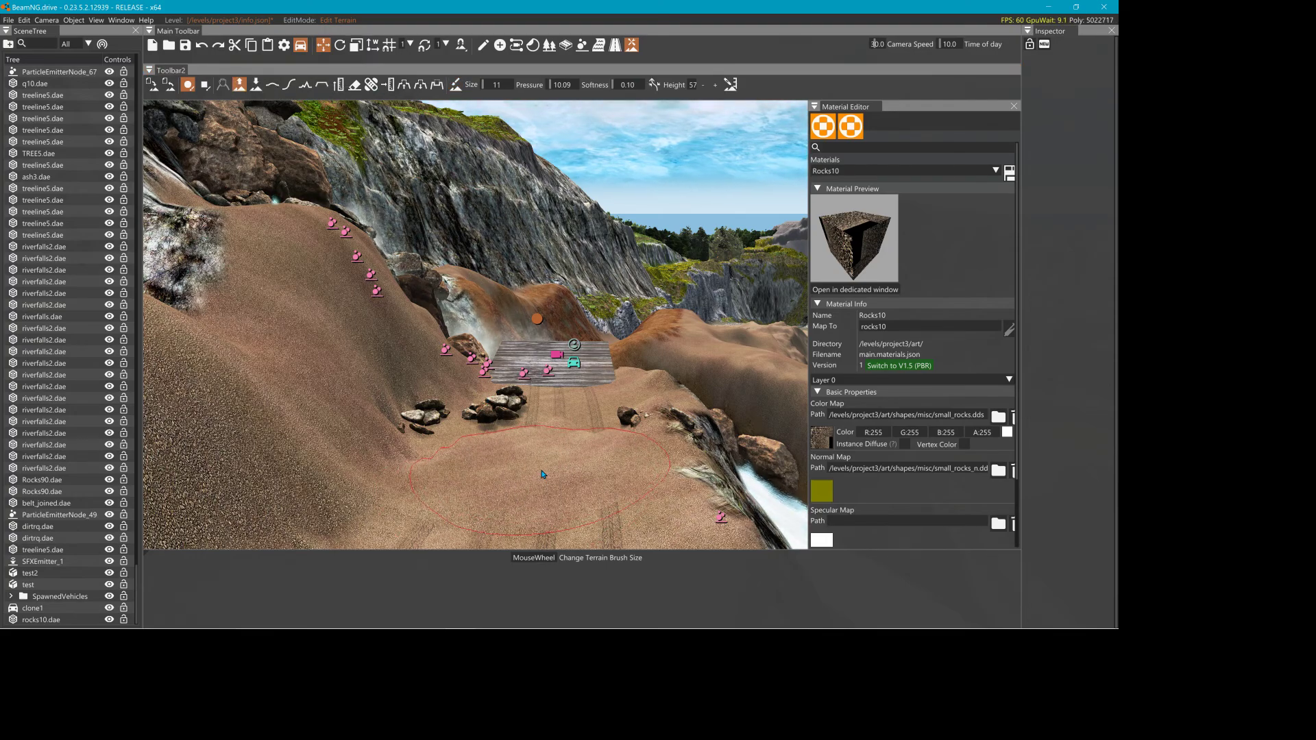
- Reopen and expand the Terrain Painter over the viewport's edge, resizing it narrow and tall enough to list more terrain materials
left_click(456, 85)
left_click(689, 50)
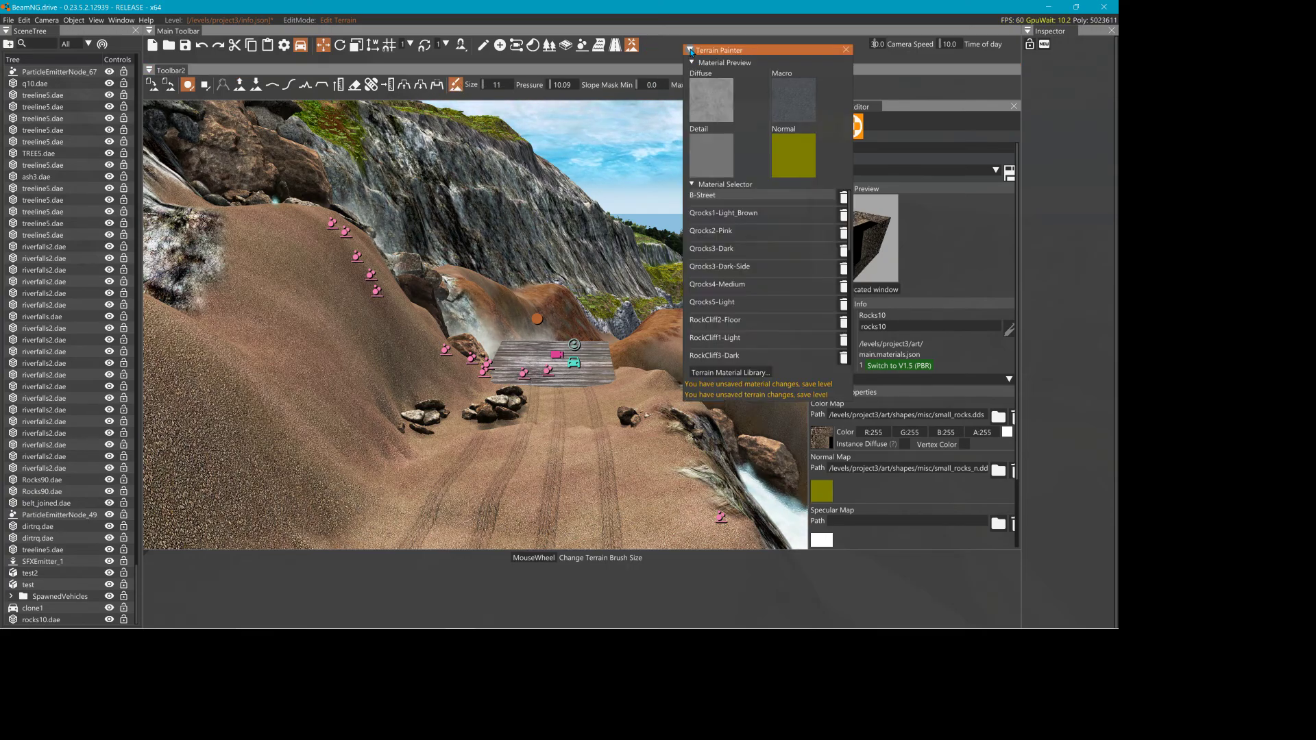
mouse_move(720, 51)
left_mouse_down()
mouse_move(444, 107)
mouse_move(168, 79)
mouse_move(254, 146)
mouse_move(219, 108)
left_mouse_up()
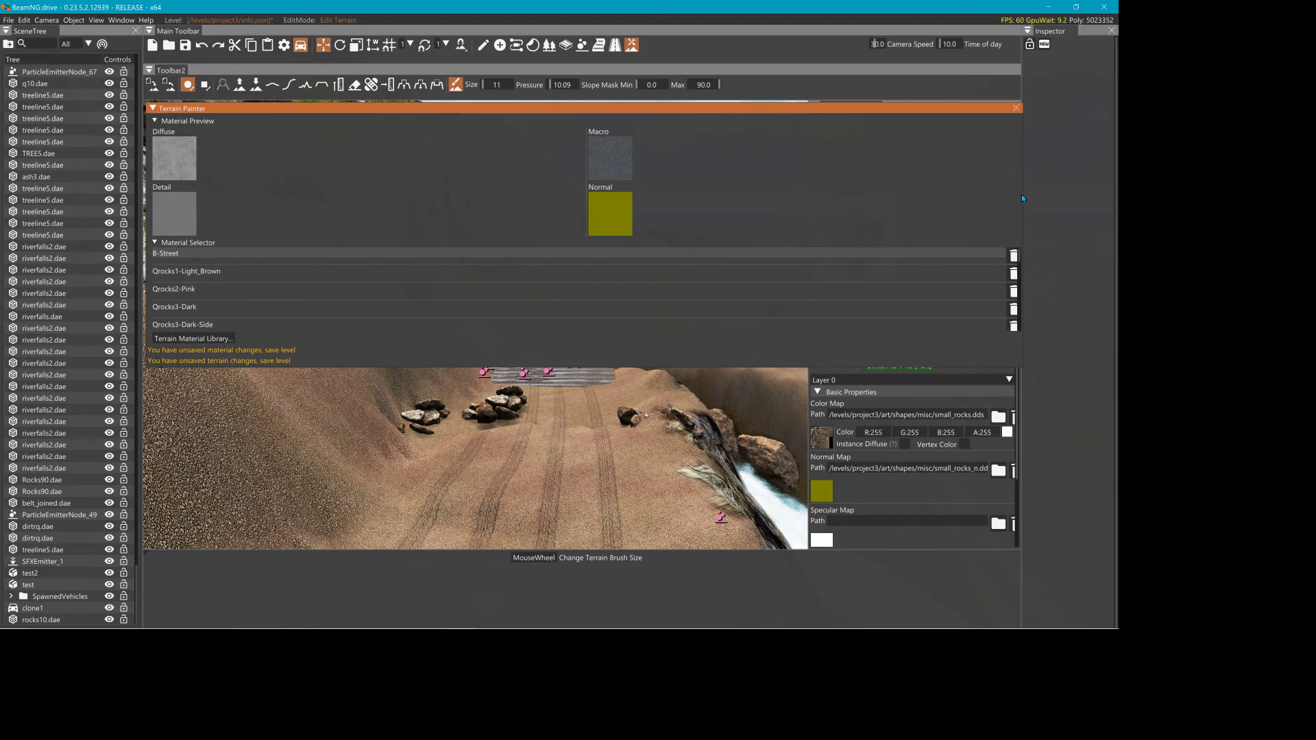
left_click_drag(1022, 195, 412, 206)
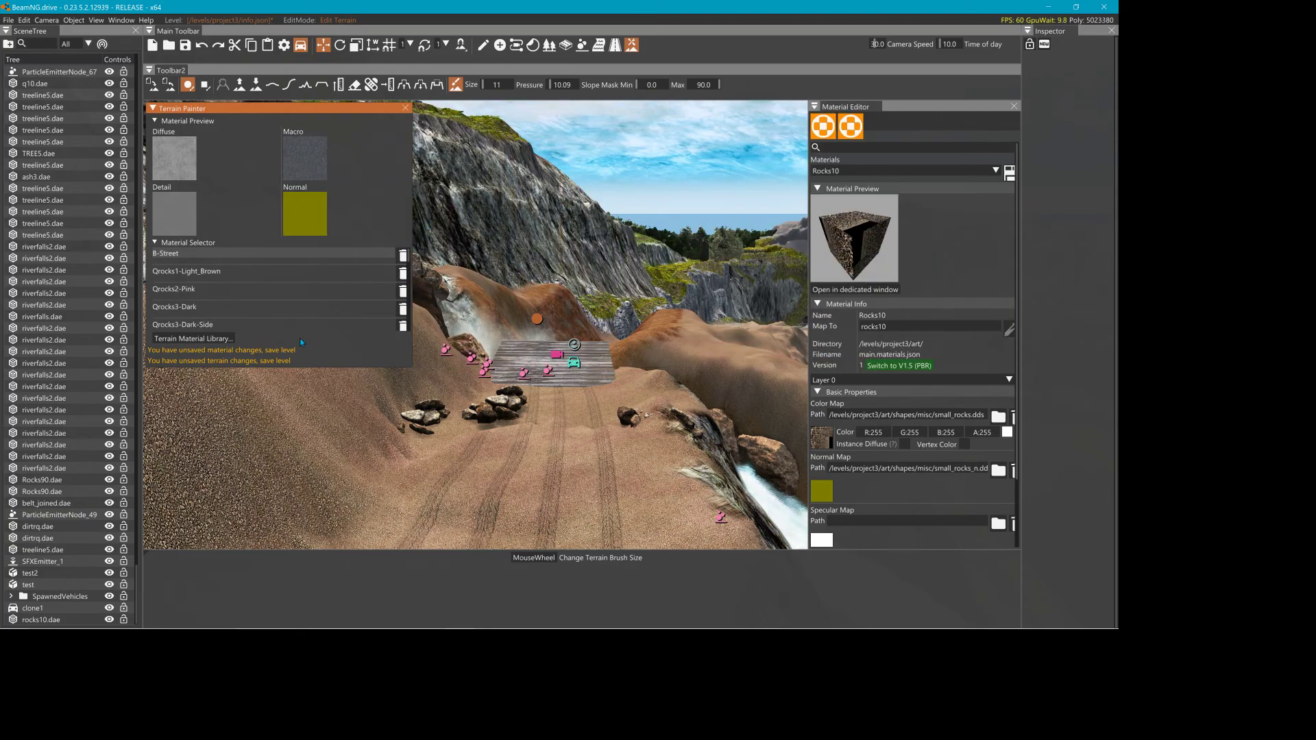
left_click_drag(294, 373, 294, 496)
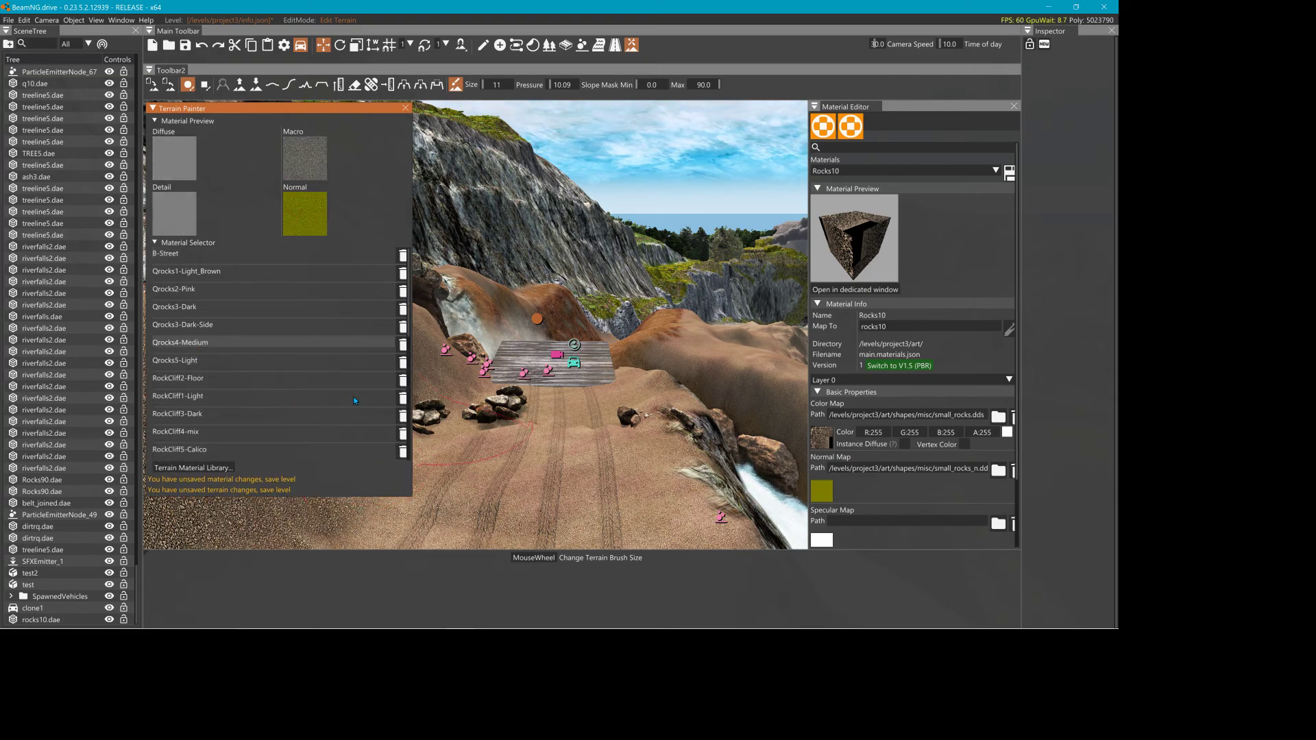
- Paint a patch of the Qrocks4-Medium terrain material on the dirt track with brush size 7
scroll(527, 491, "down", 4)
mouse_move(528, 492)
left_mouse_down()
mouse_move(542, 492)
mouse_move(524, 488)
left_mouse_up()
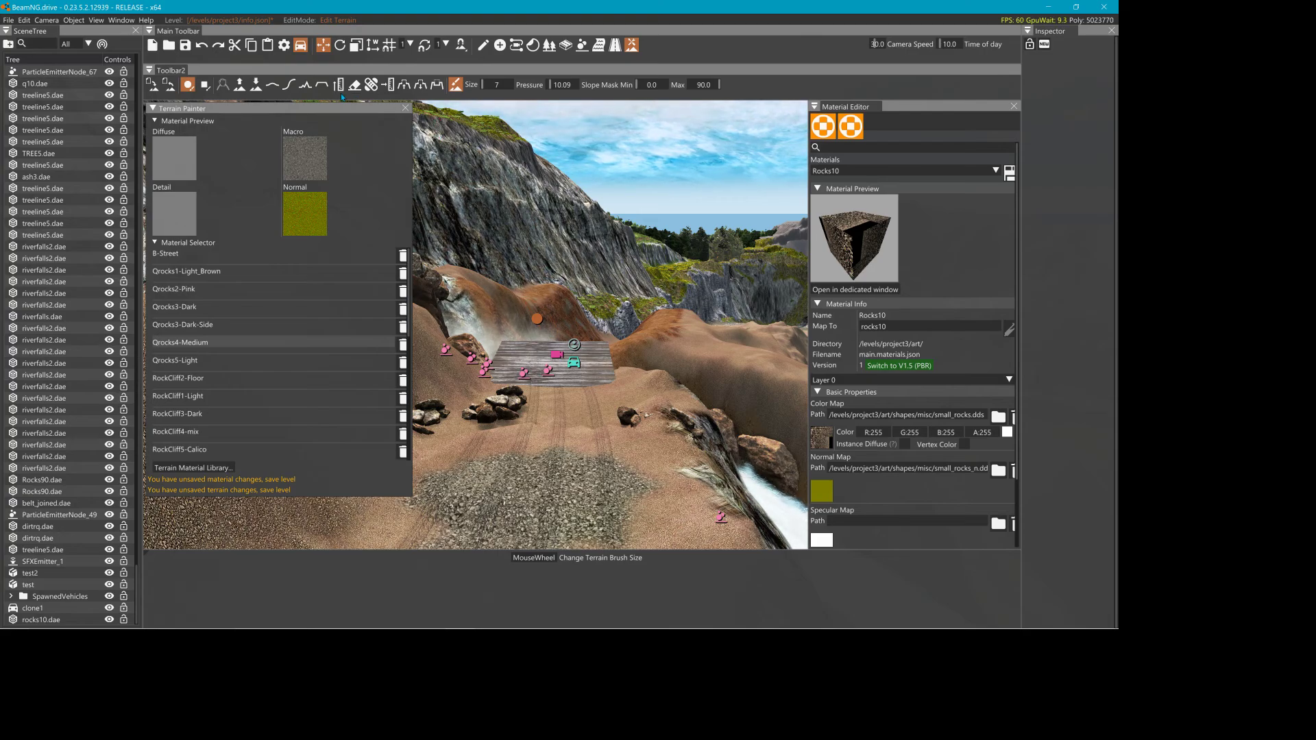
- Switch back and forth between Raise Height and the Terrain Painter, trying the painter window over the toolbars and just below them
left_click(242, 86)
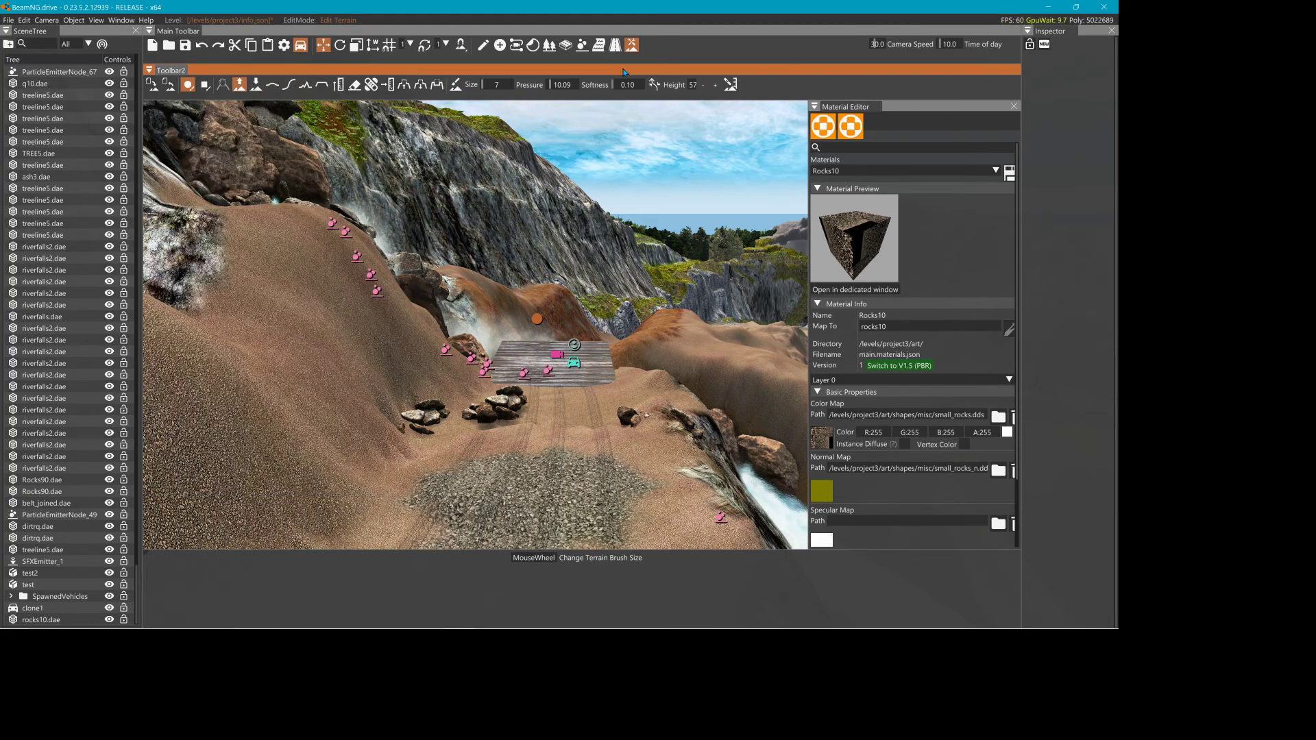
left_click(456, 85)
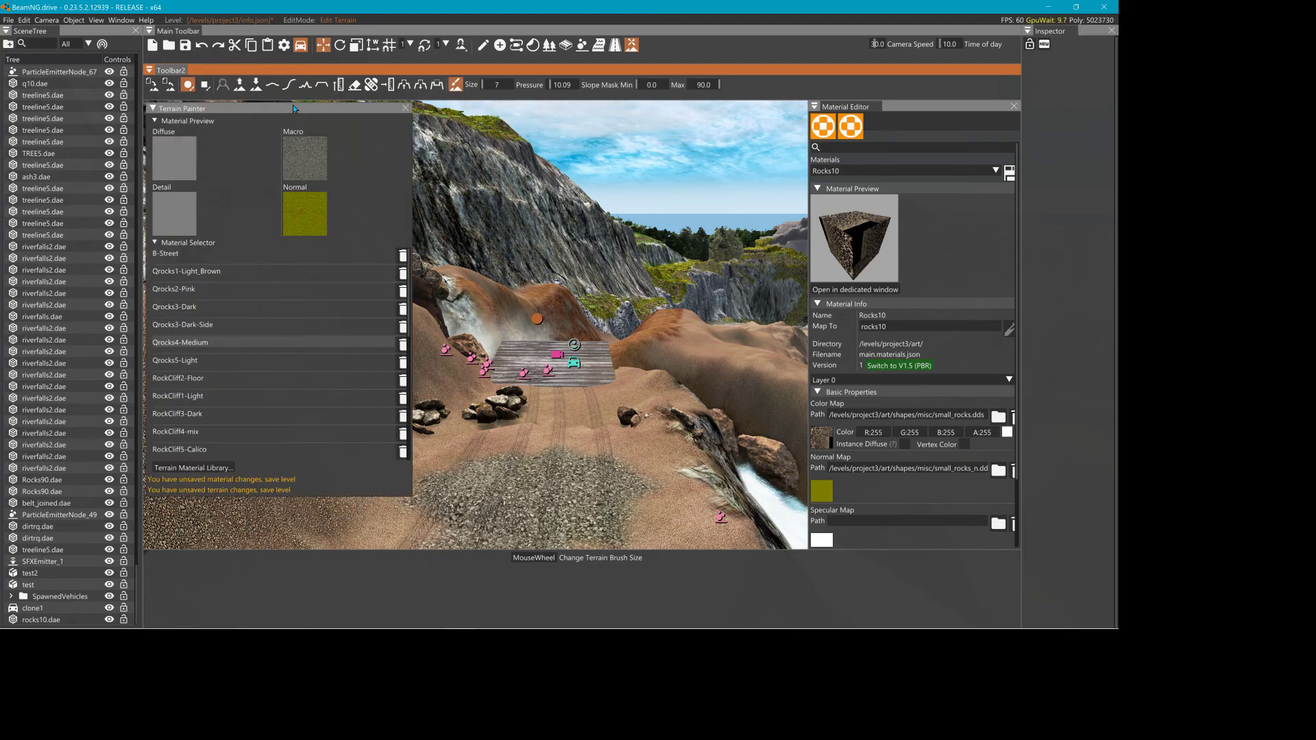
left_click_drag(293, 103, 295, 22)
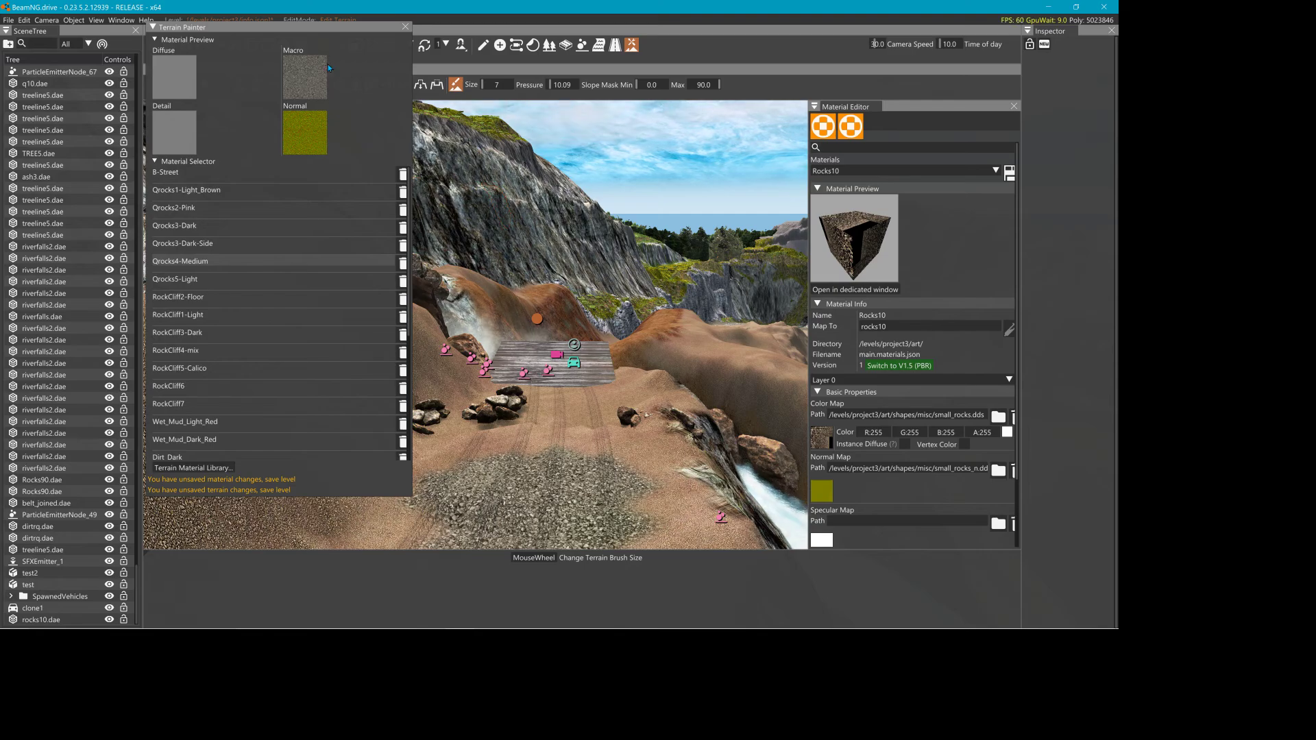
left_click_drag(303, 30, 292, 149)
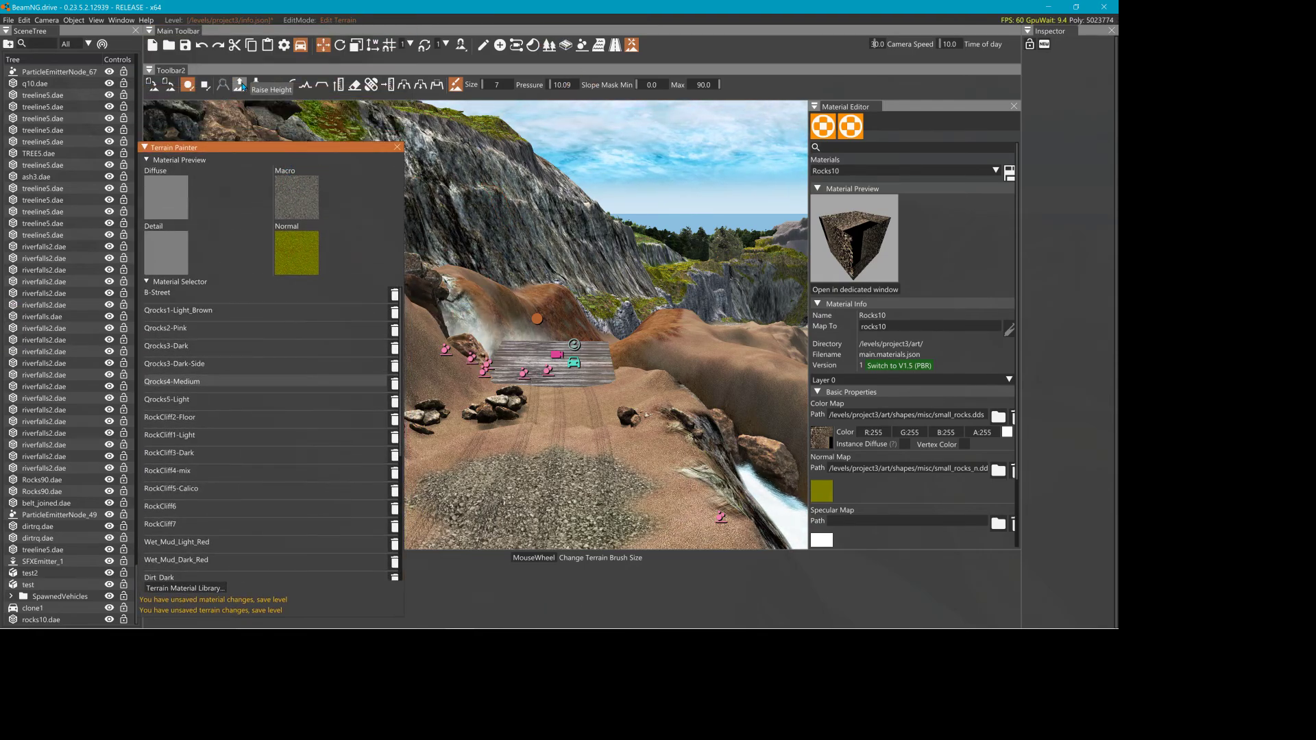
left_click(239, 85)
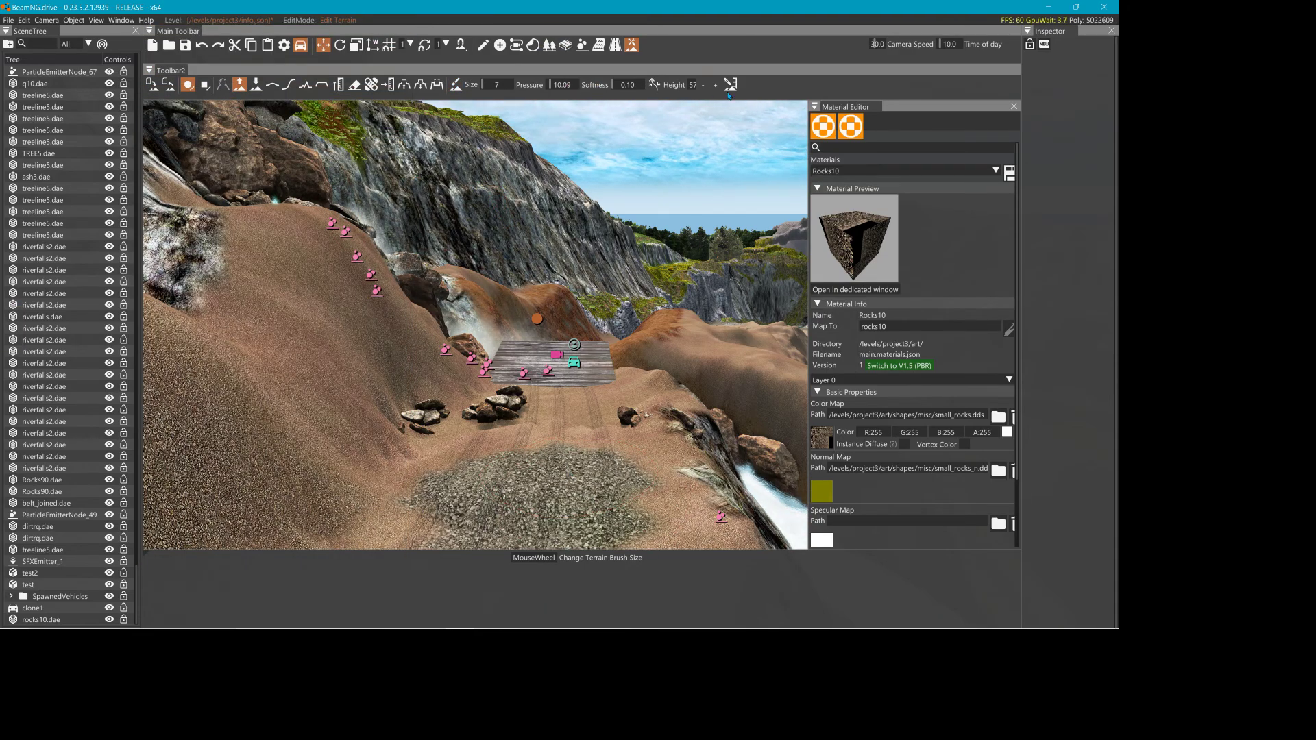
left_click(457, 85)
- Move the Terrain Painter up to the editor's title bar, stretch it to full height, narrow it and collapse it there
left_click_drag(288, 145, 290, 2)
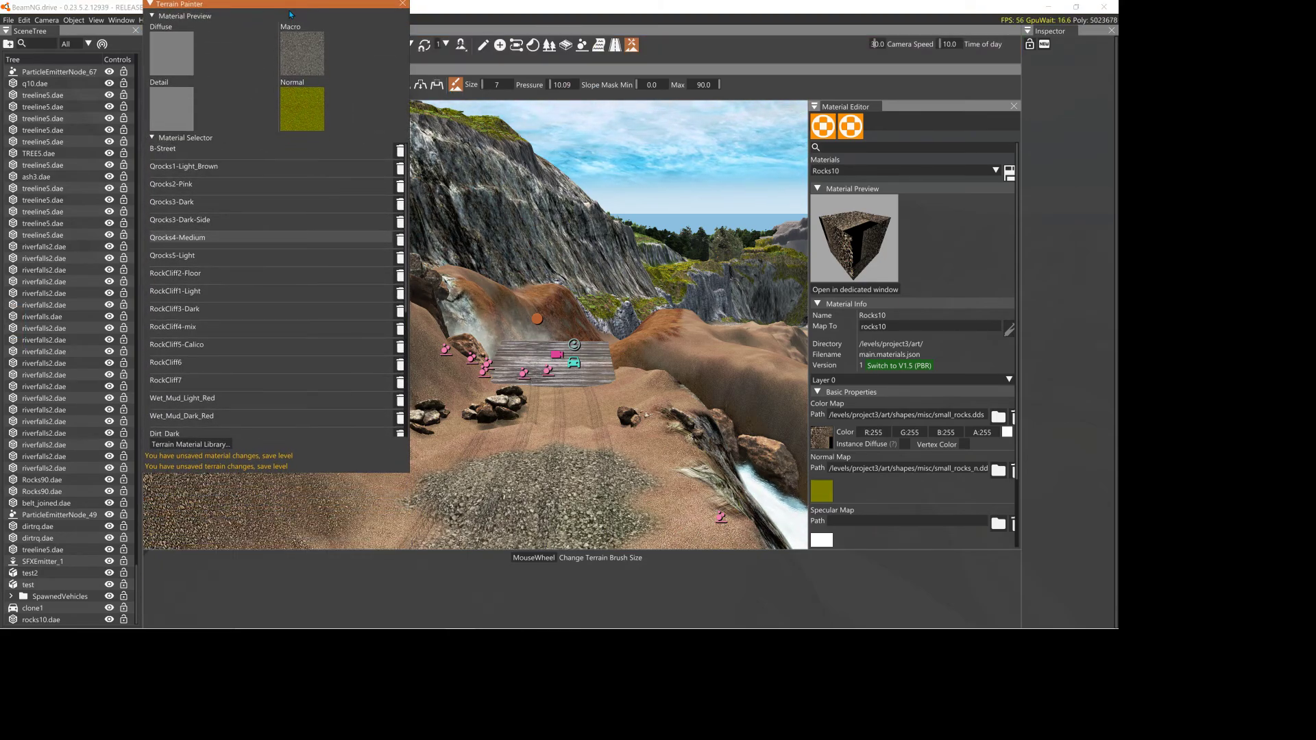
left_click_drag(345, 474, 375, 635)
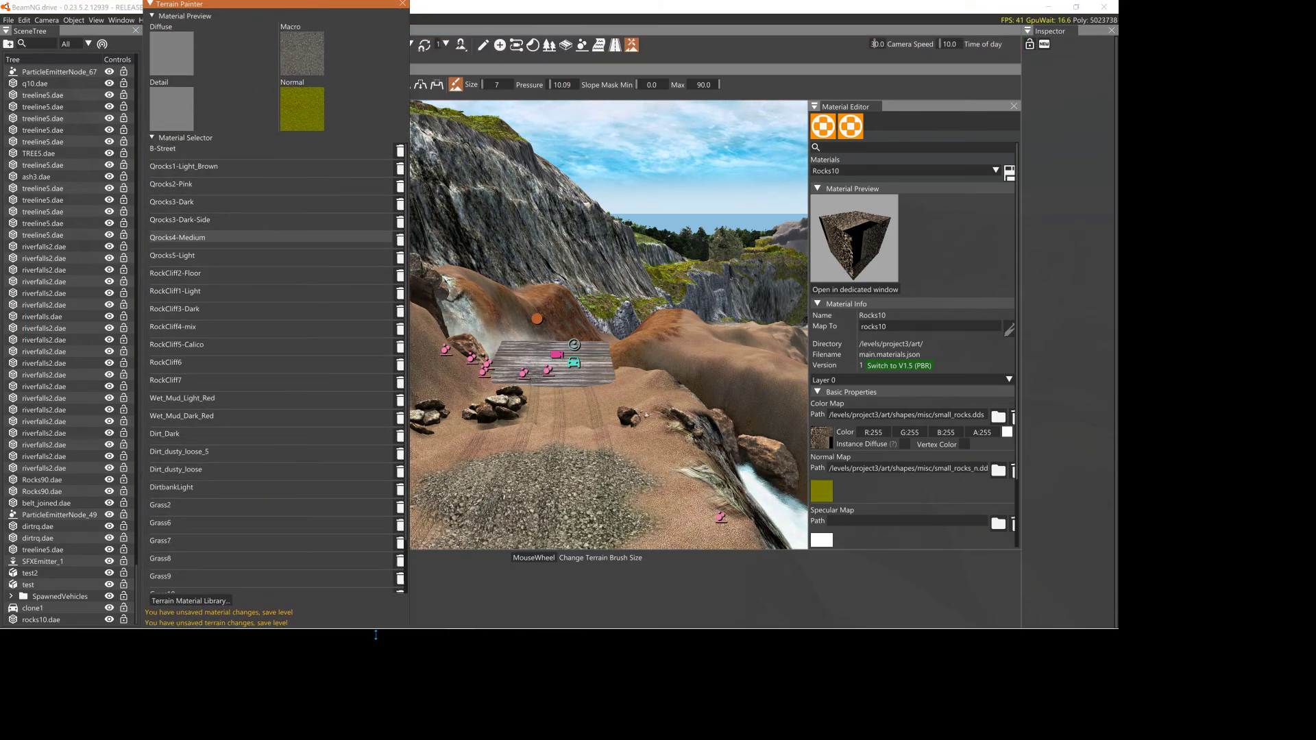
scroll(355, 573, "down", 3)
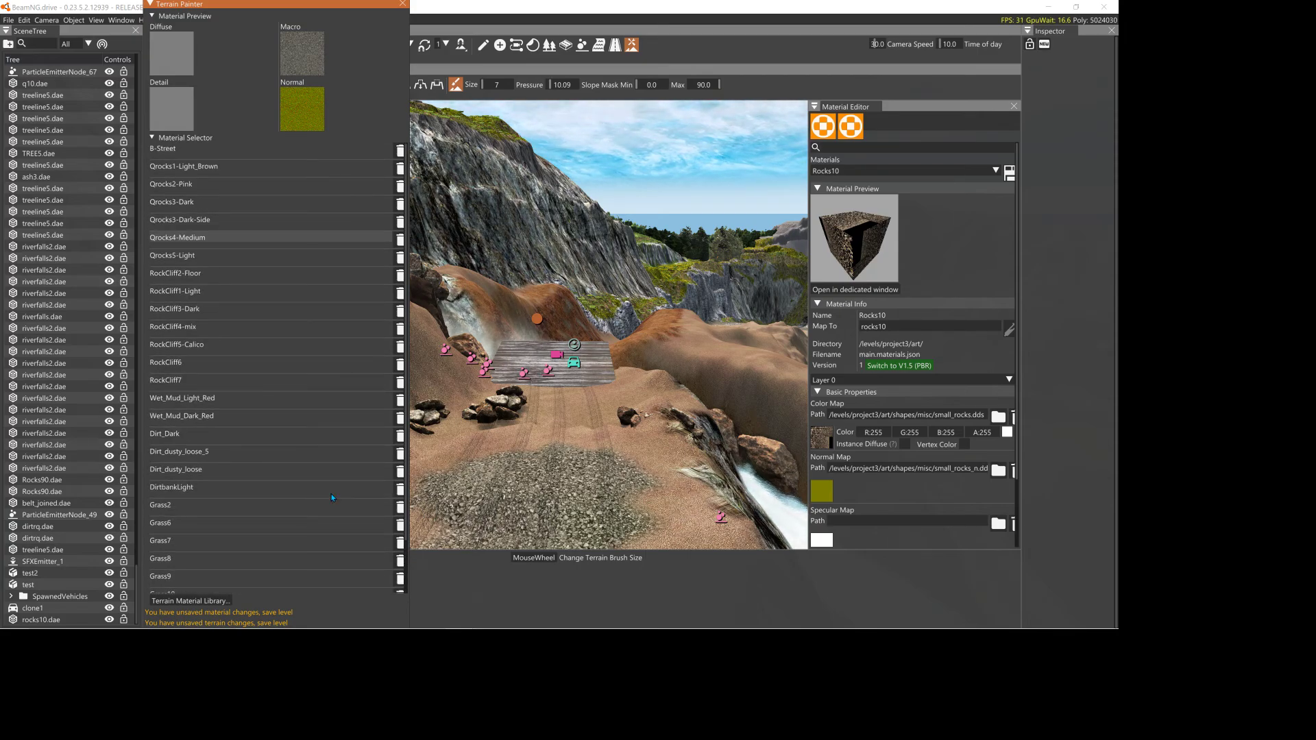
left_click_drag(415, 134, 304, 128)
left_click(149, 4)
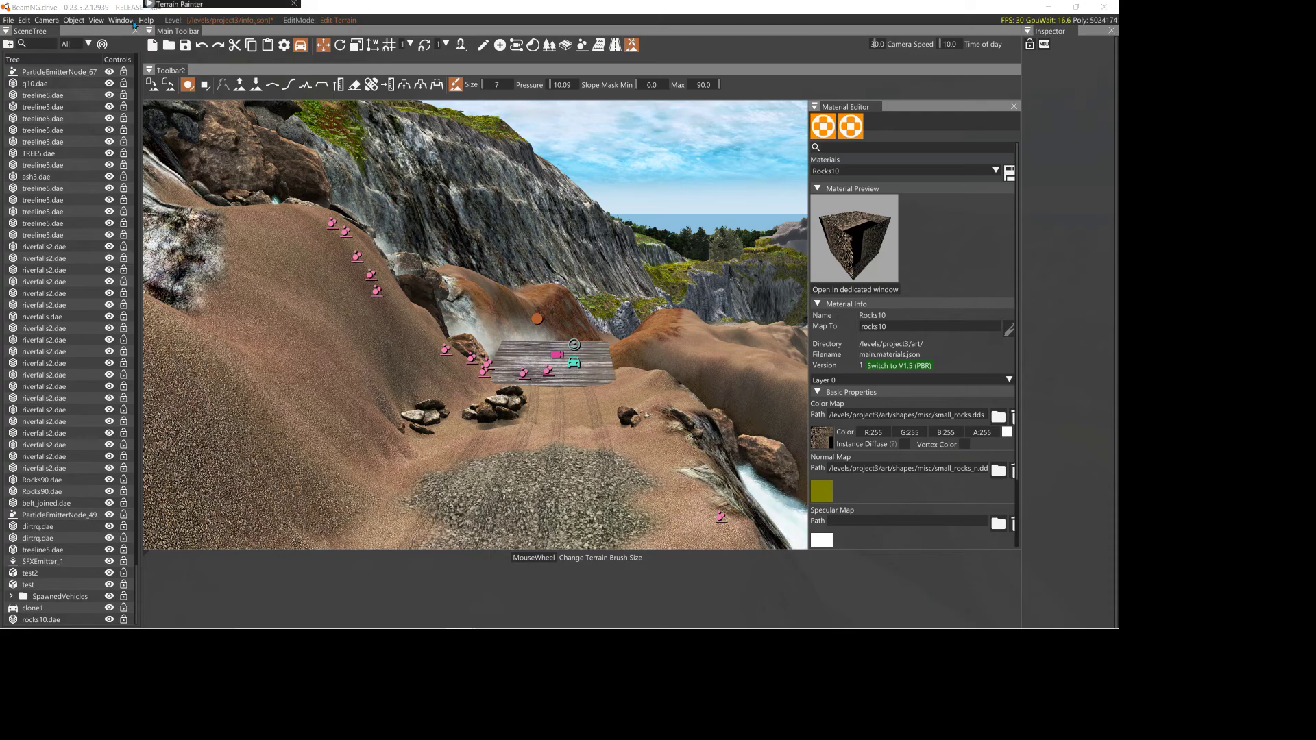
- Switch to the lowering tool and back to the Terrain Painter, expanding it, shifting it sideways and stretching it down over the viewport
left_click(256, 85)
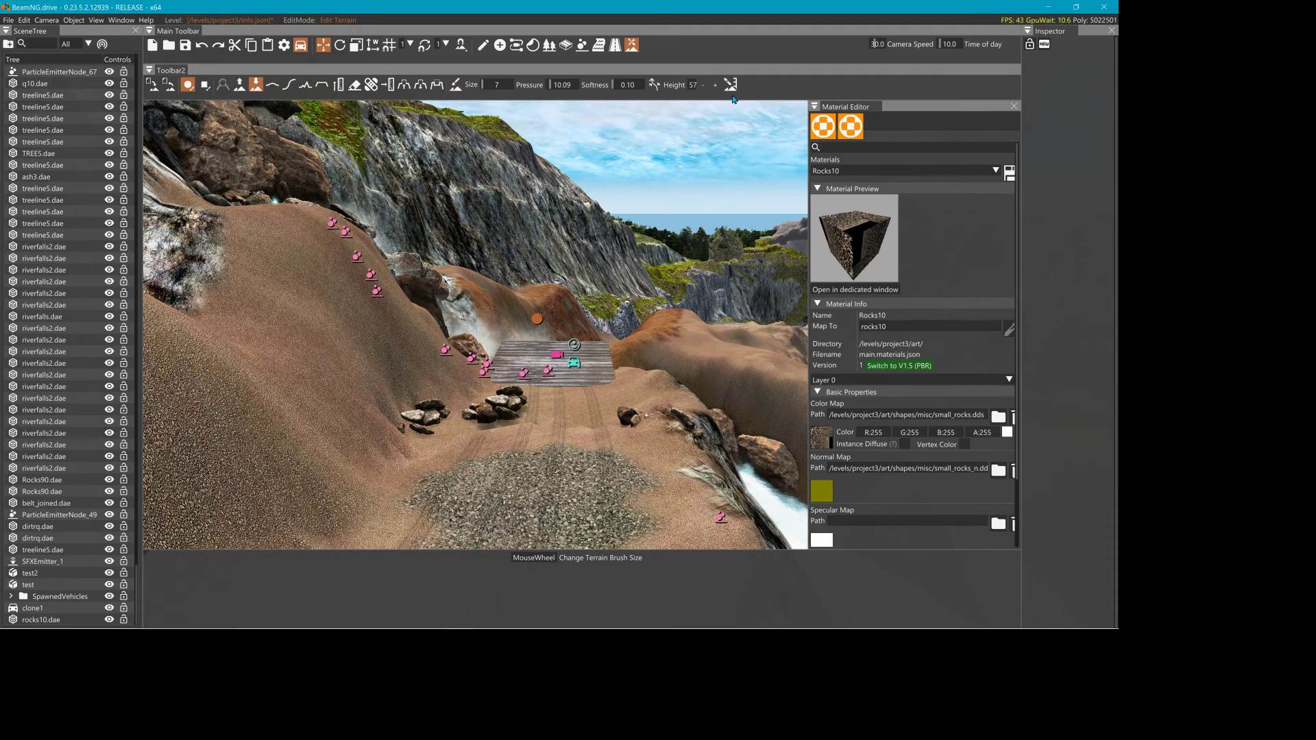
left_click(456, 85)
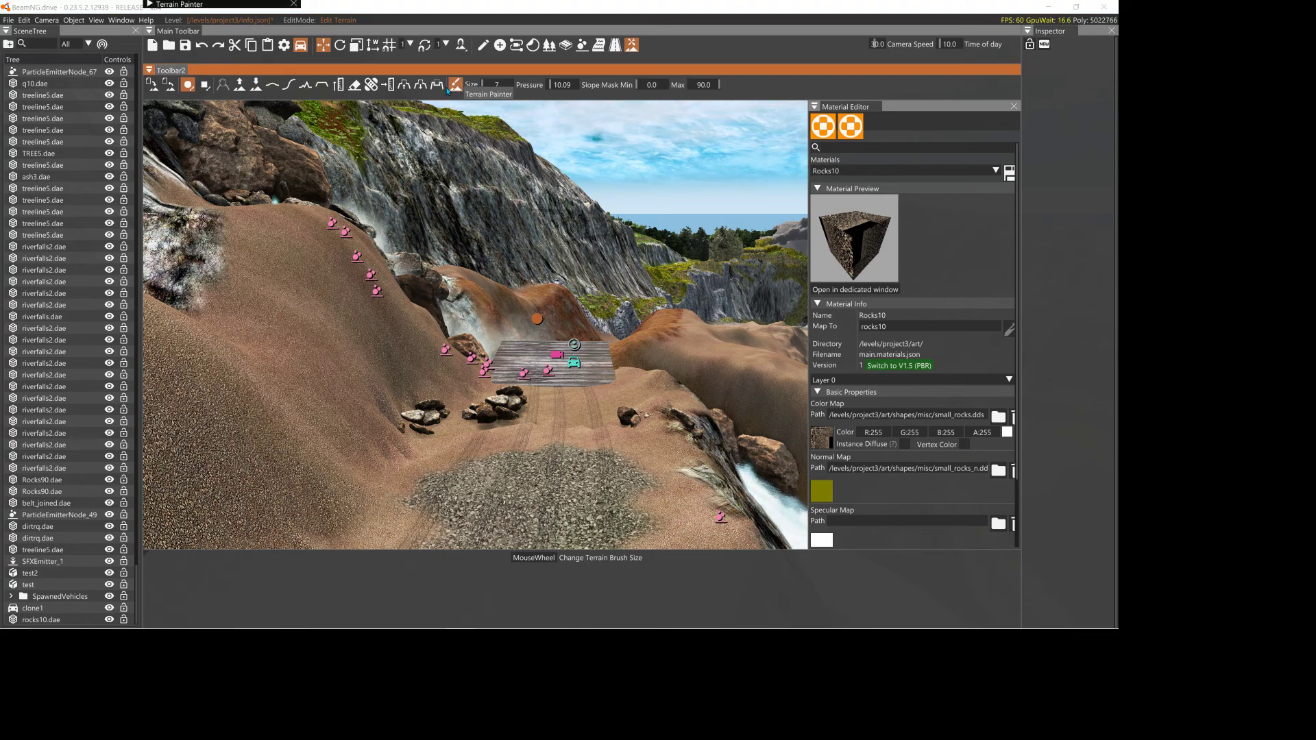
left_click(149, 6)
mouse_move(180, 9)
left_mouse_down()
mouse_move(222, 30)
mouse_move(227, 14)
left_mouse_up()
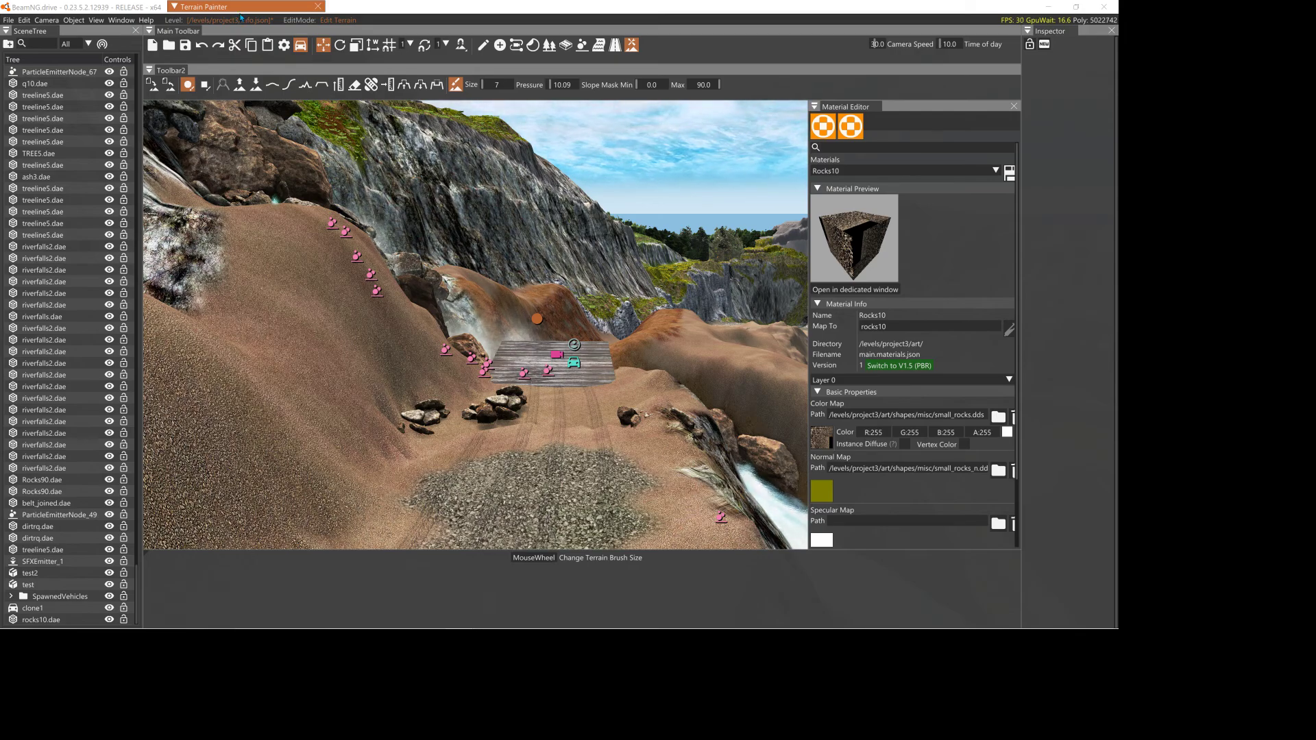
left_click_drag(241, 15, 264, 552)
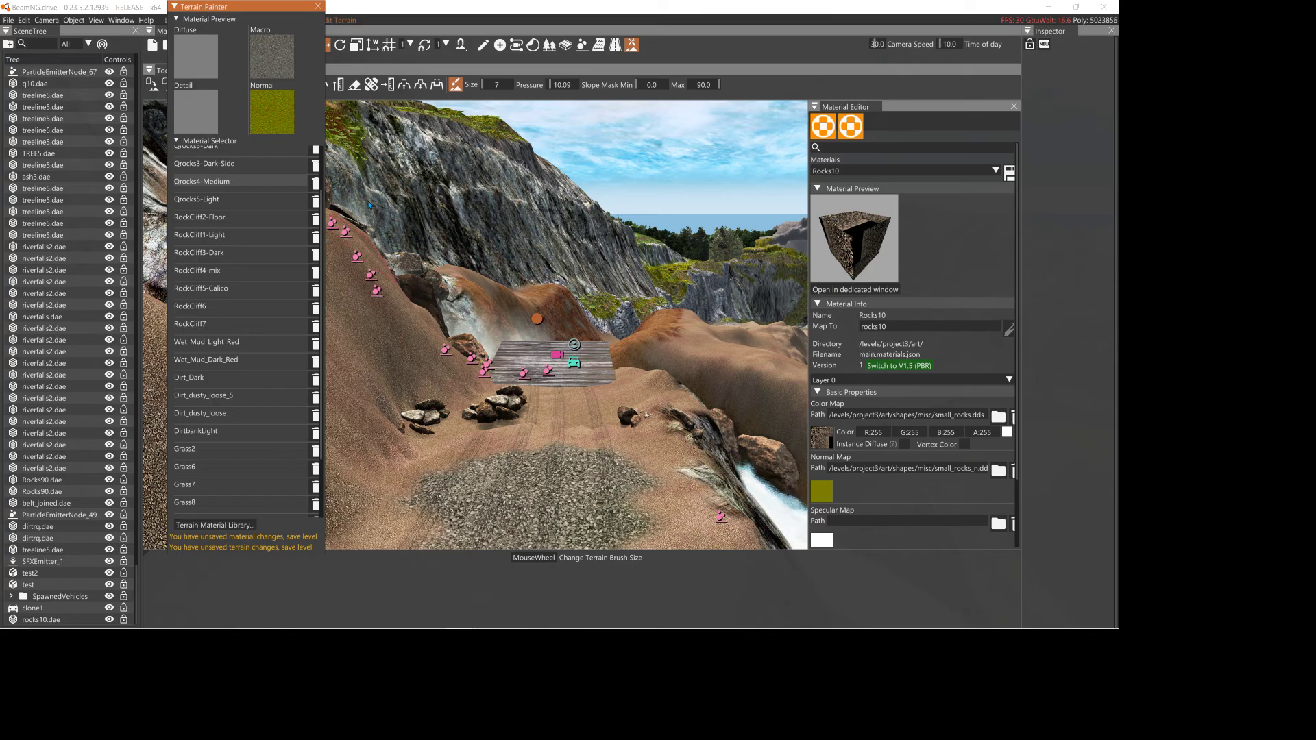
- Dock the Terrain Painter beside the Inspector, narrowing it, the Inspector and the Material Editor to give the viewport more room
mouse_move(281, 19)
left_mouse_down()
mouse_move(259, 44)
mouse_move(309, 39)
mouse_move(237, 32)
mouse_move(548, 191)
mouse_move(857, 288)
mouse_move(1069, 324)
left_mouse_up()
left_click(193, 30)
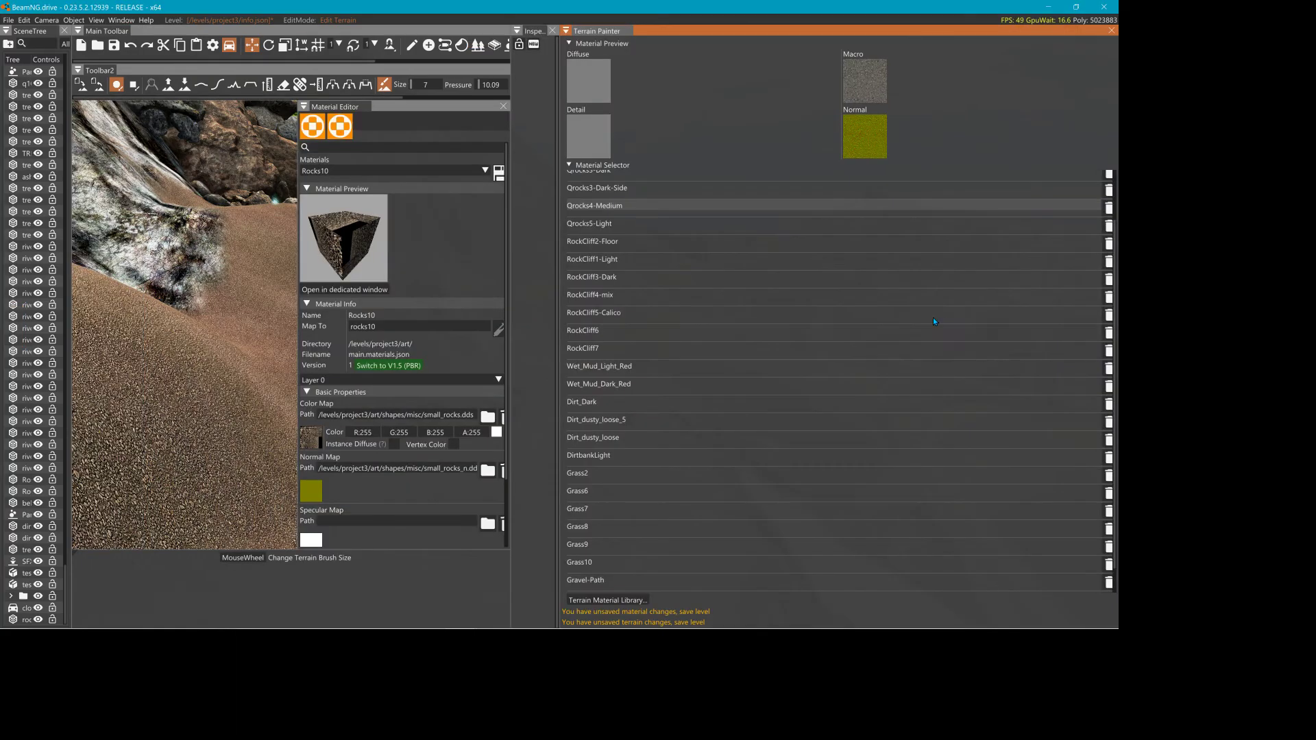
mouse_move(567, 268)
left_mouse_down()
mouse_move(926, 271)
mouse_move(916, 277)
left_mouse_up()
left_click_drag(517, 281, 774, 281)
left_click_drag(302, 271, 599, 270)
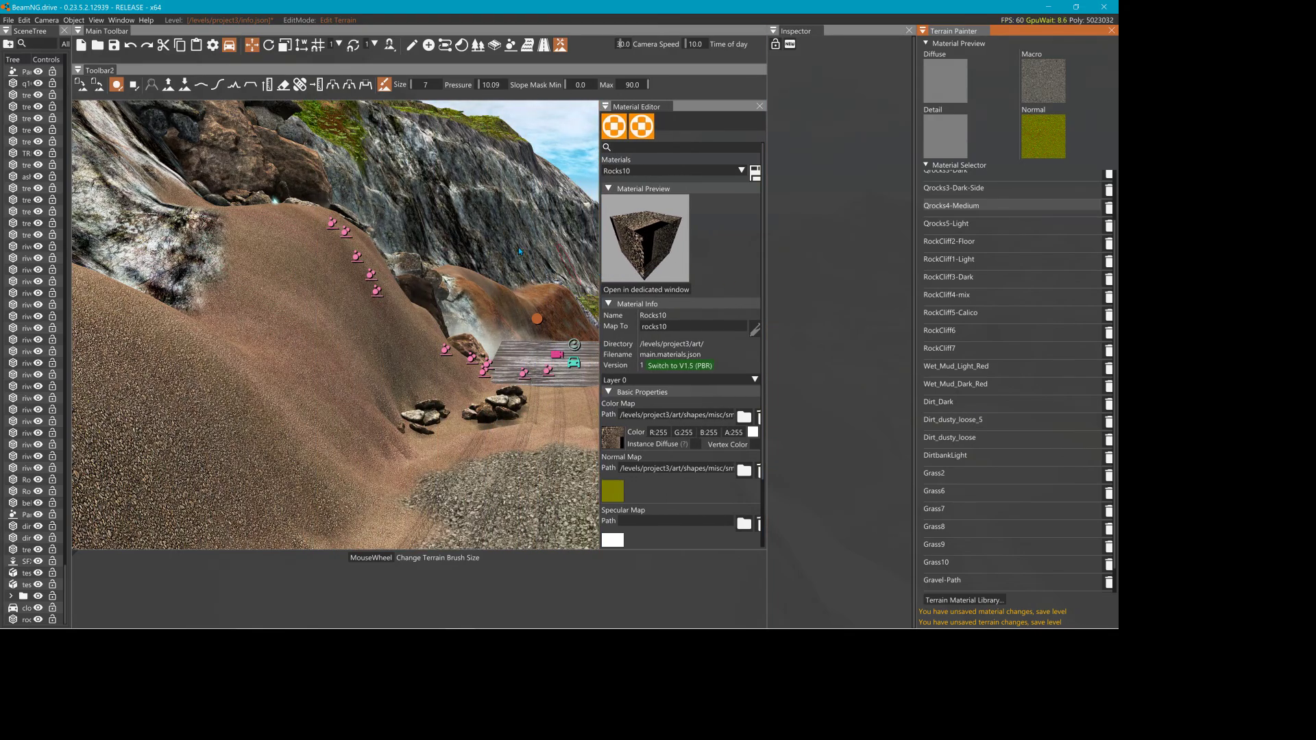
- Open the Asset Browser below the toolbars and close the Material Editor, Inspector and Terrain Painter
left_click(121, 20)
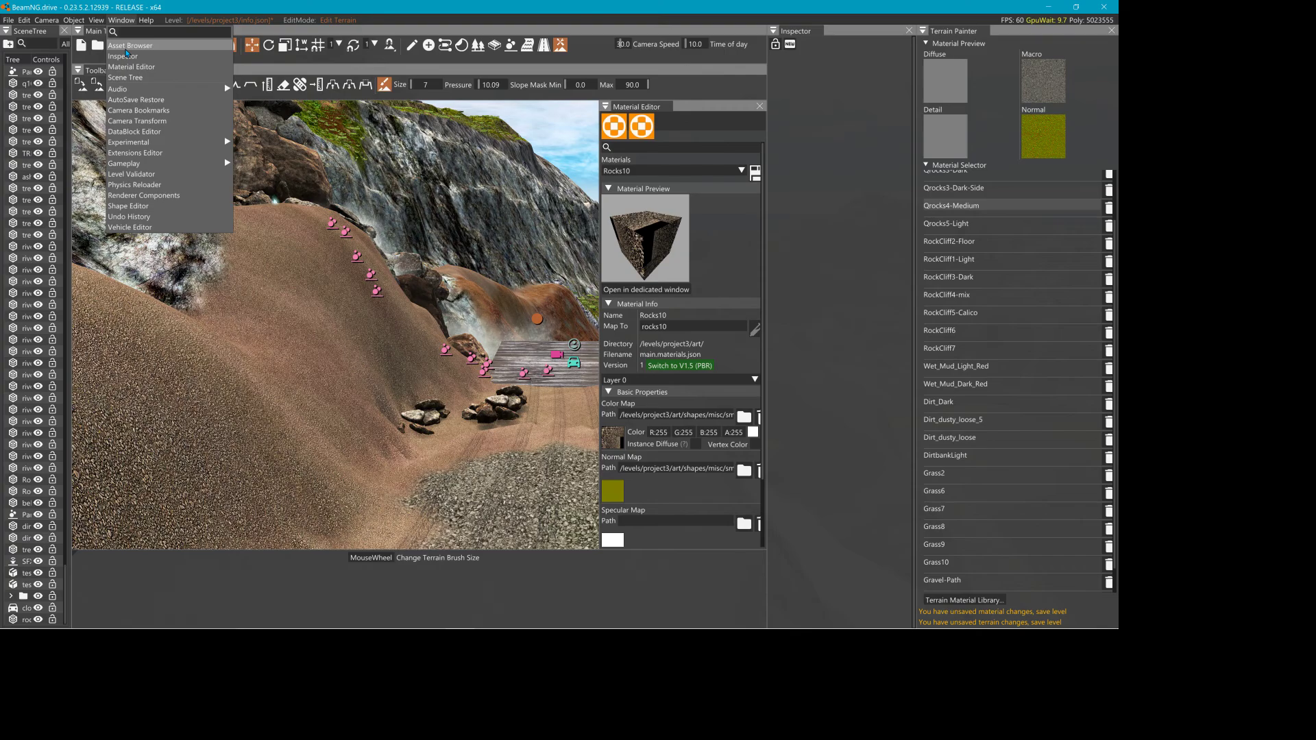
left_click(128, 47)
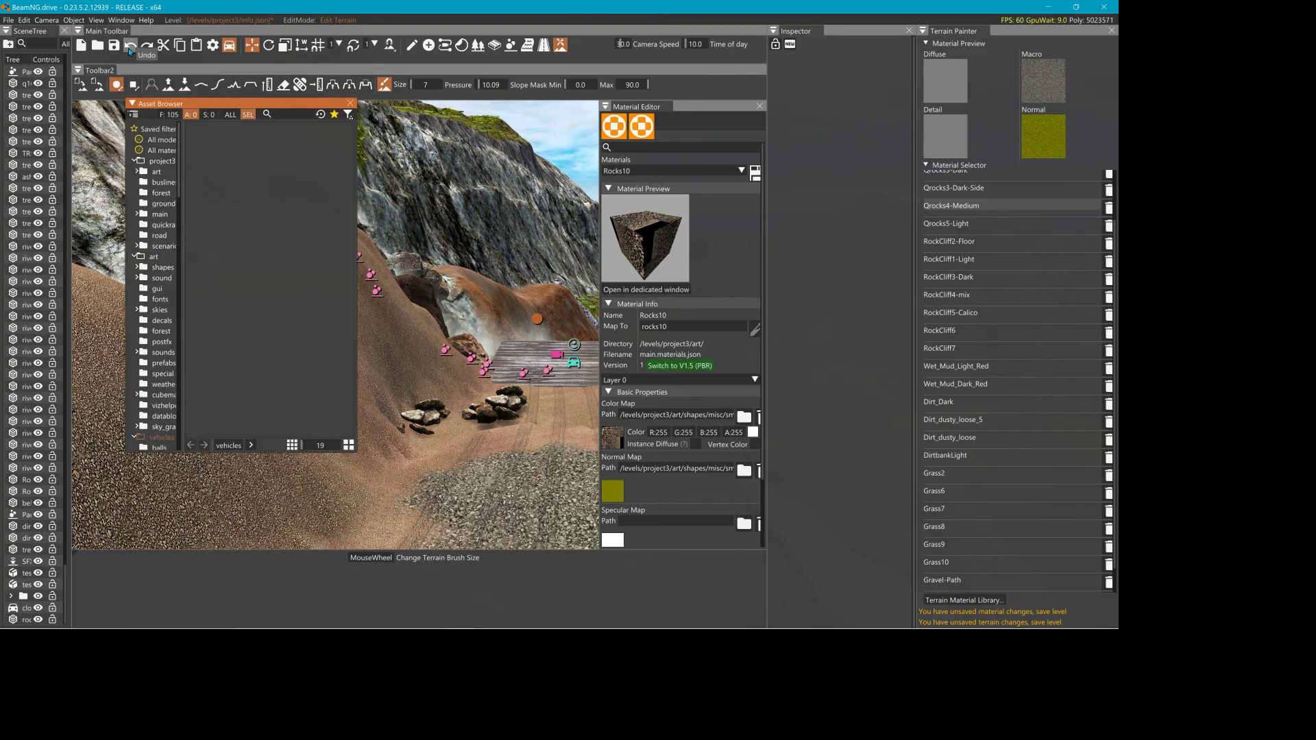
left_click_drag(195, 101, 194, 139)
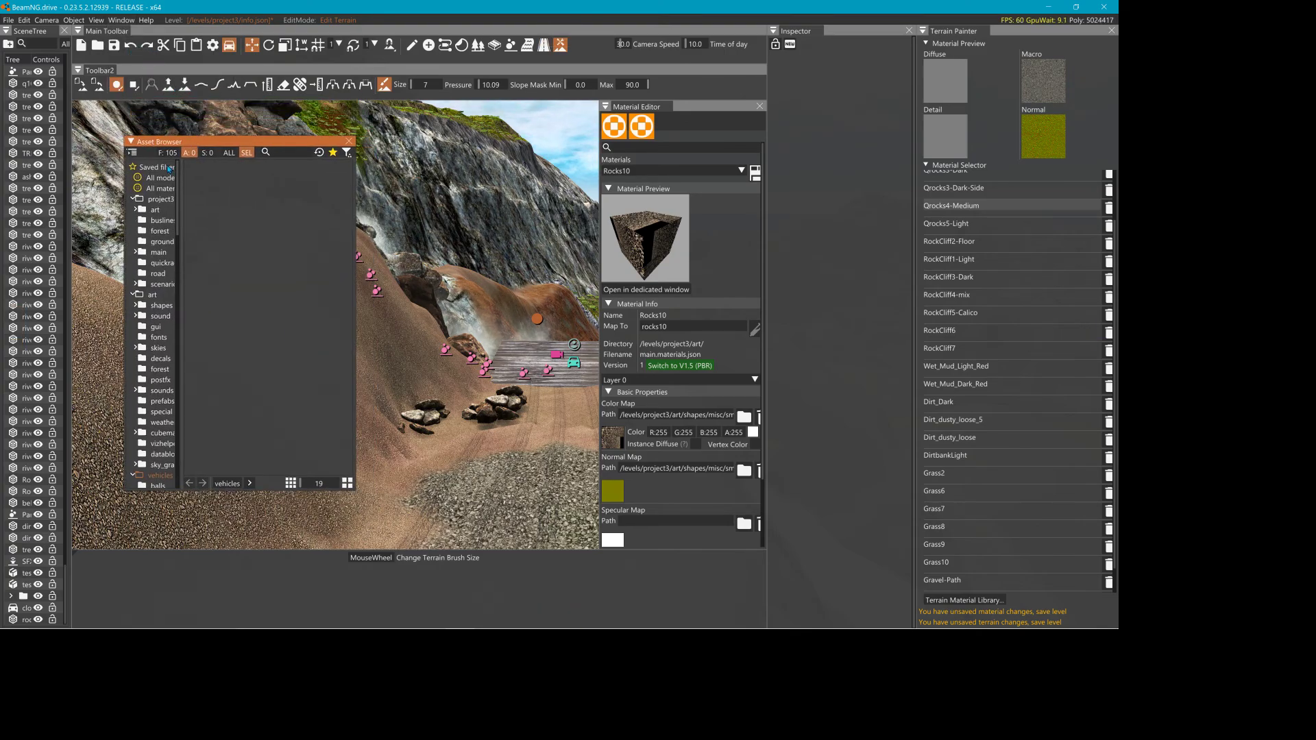
left_click(759, 106)
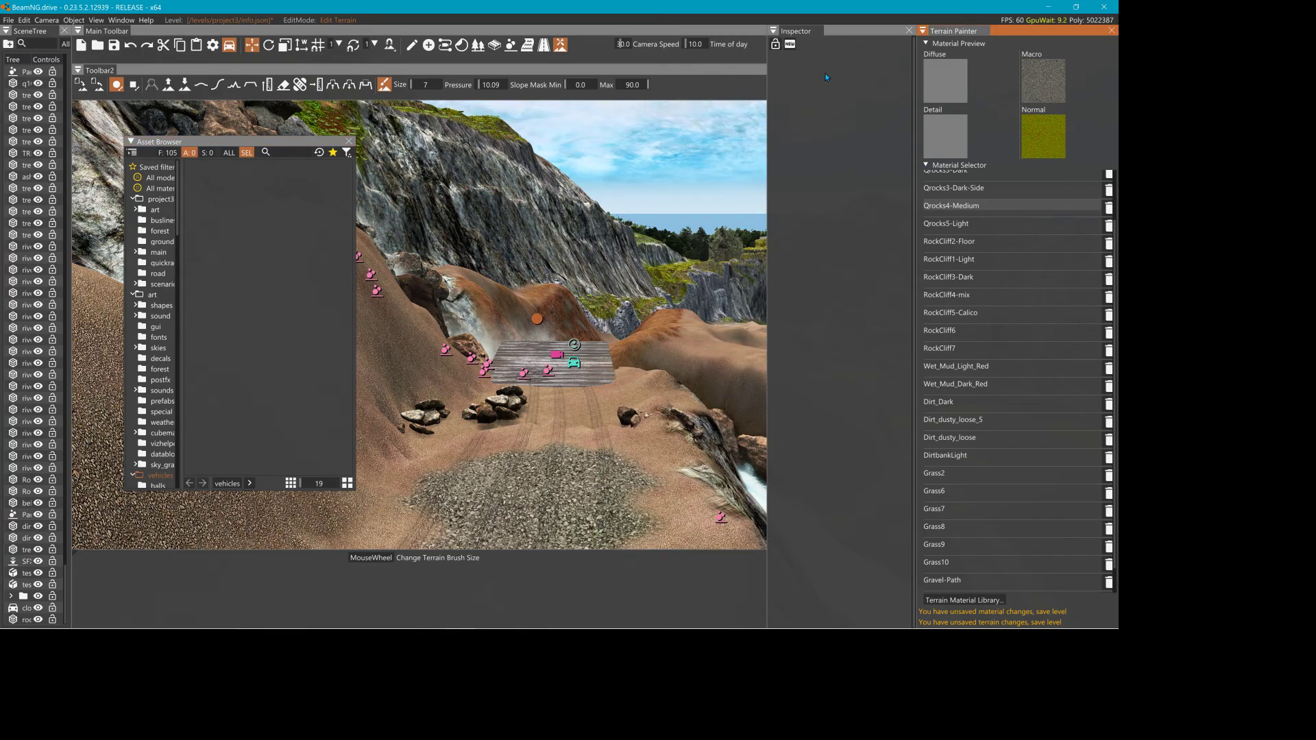
left_click(908, 31)
left_click(1111, 31)
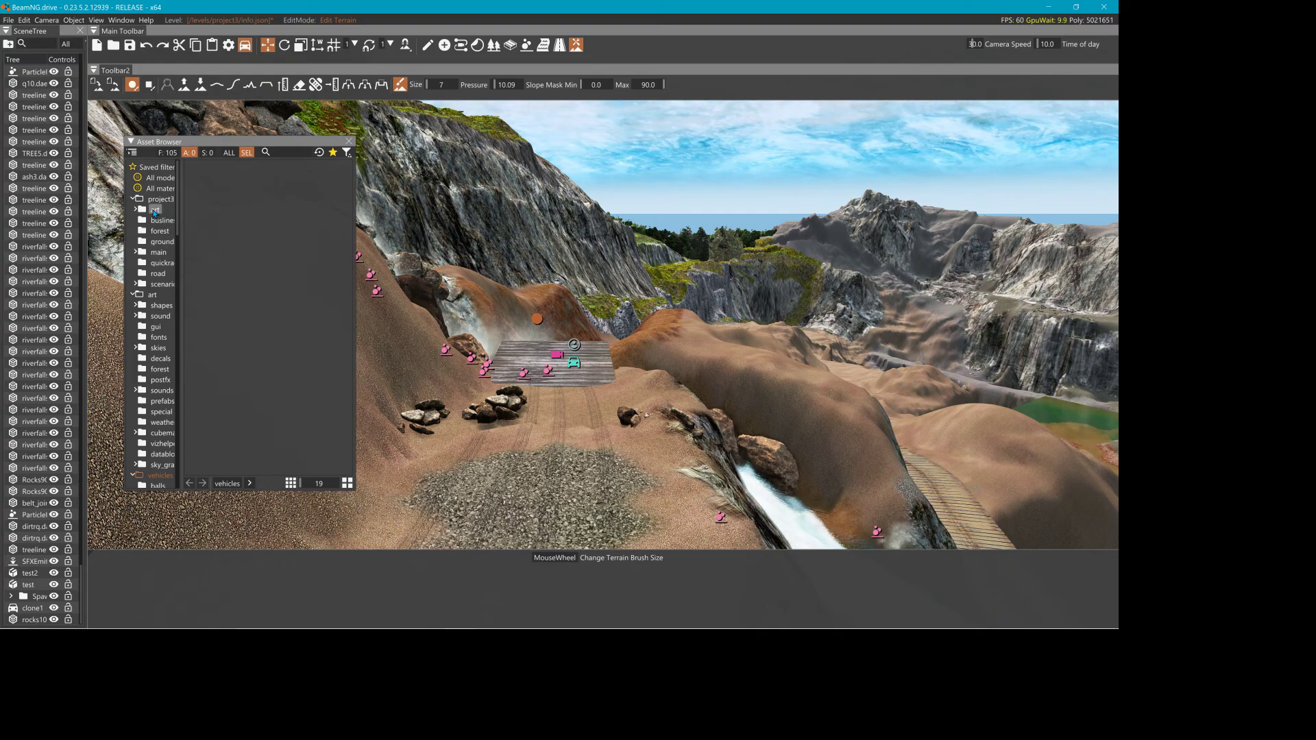
- List all models using the Asset Browser's saved filter, look through the .dae files and close the browser
mouse_move(161, 182)
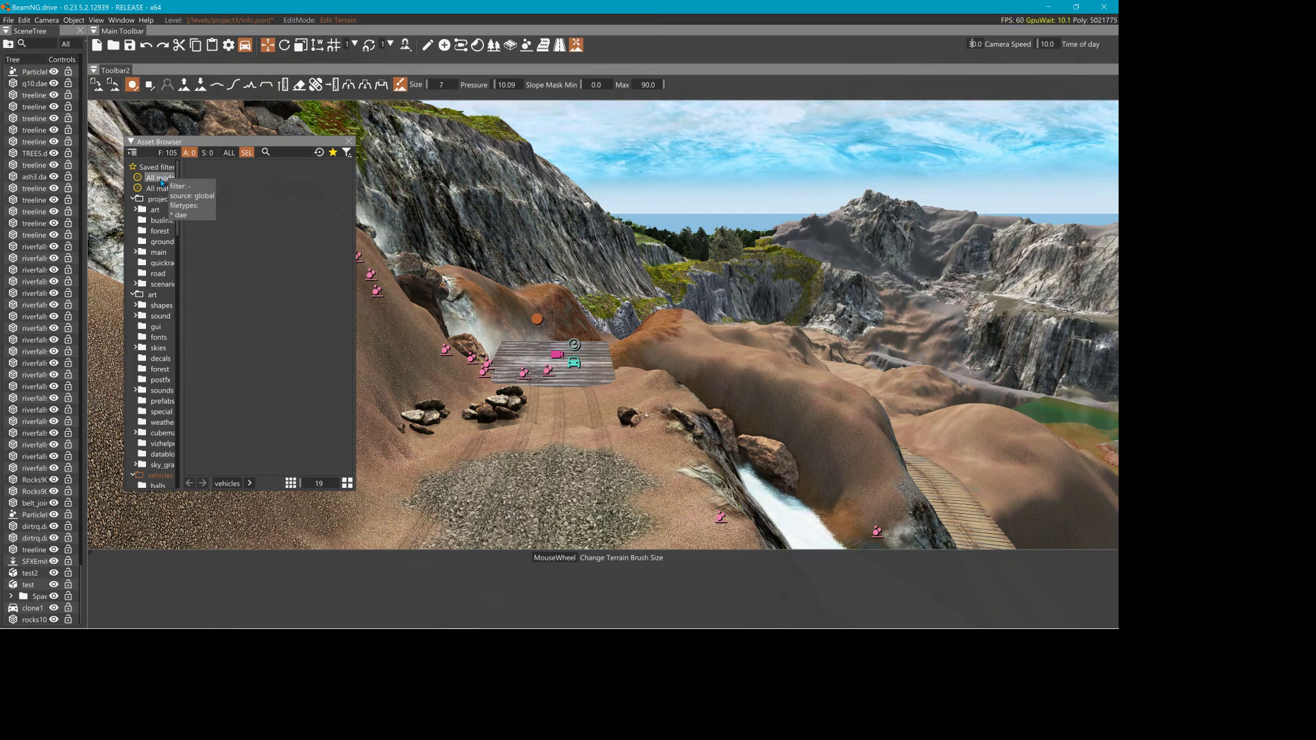
left_click(162, 180)
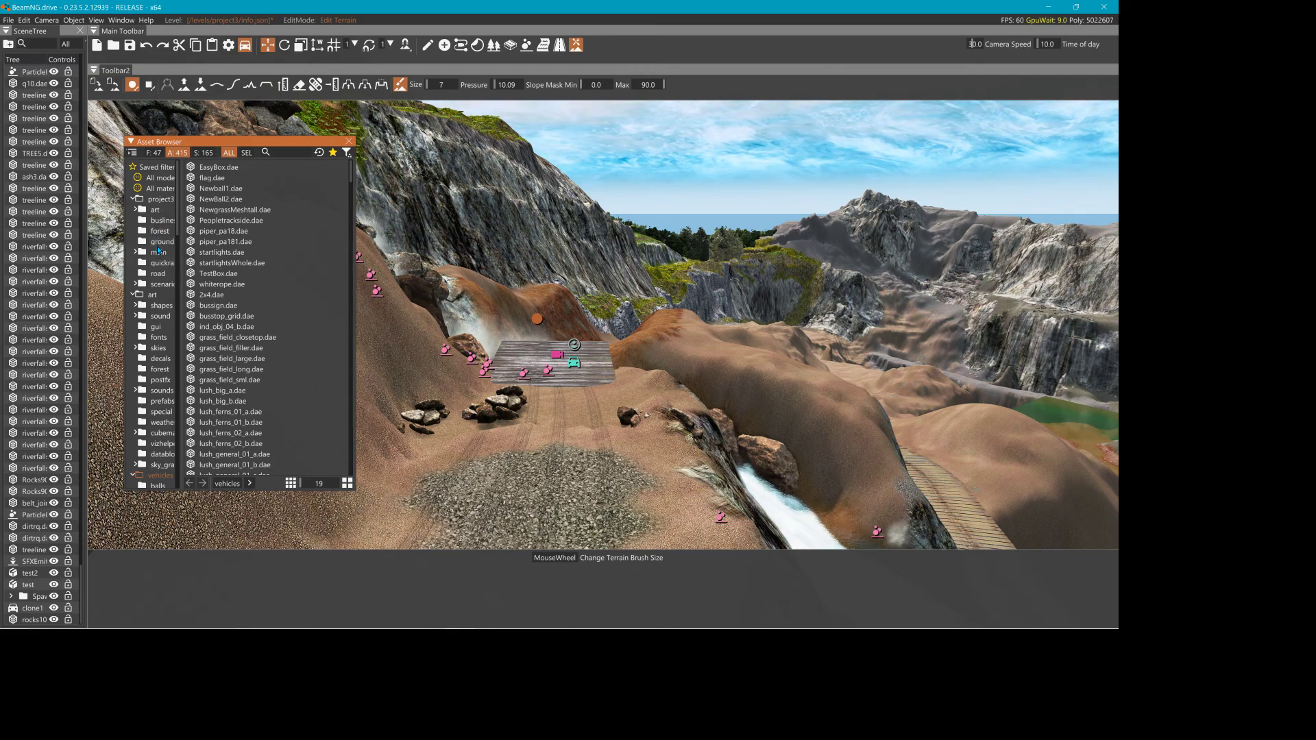
mouse_move(157, 177)
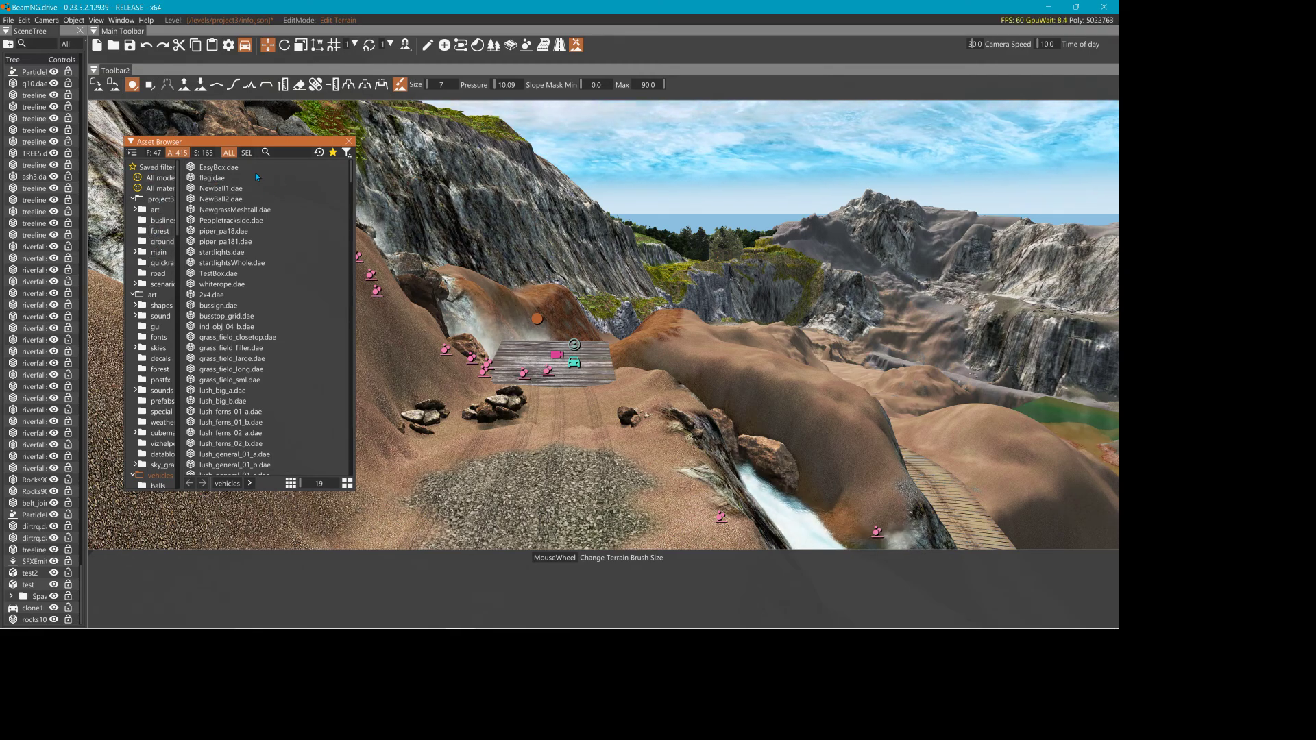
scroll(258, 332, "down", 5)
scroll(255, 338, "down", 5)
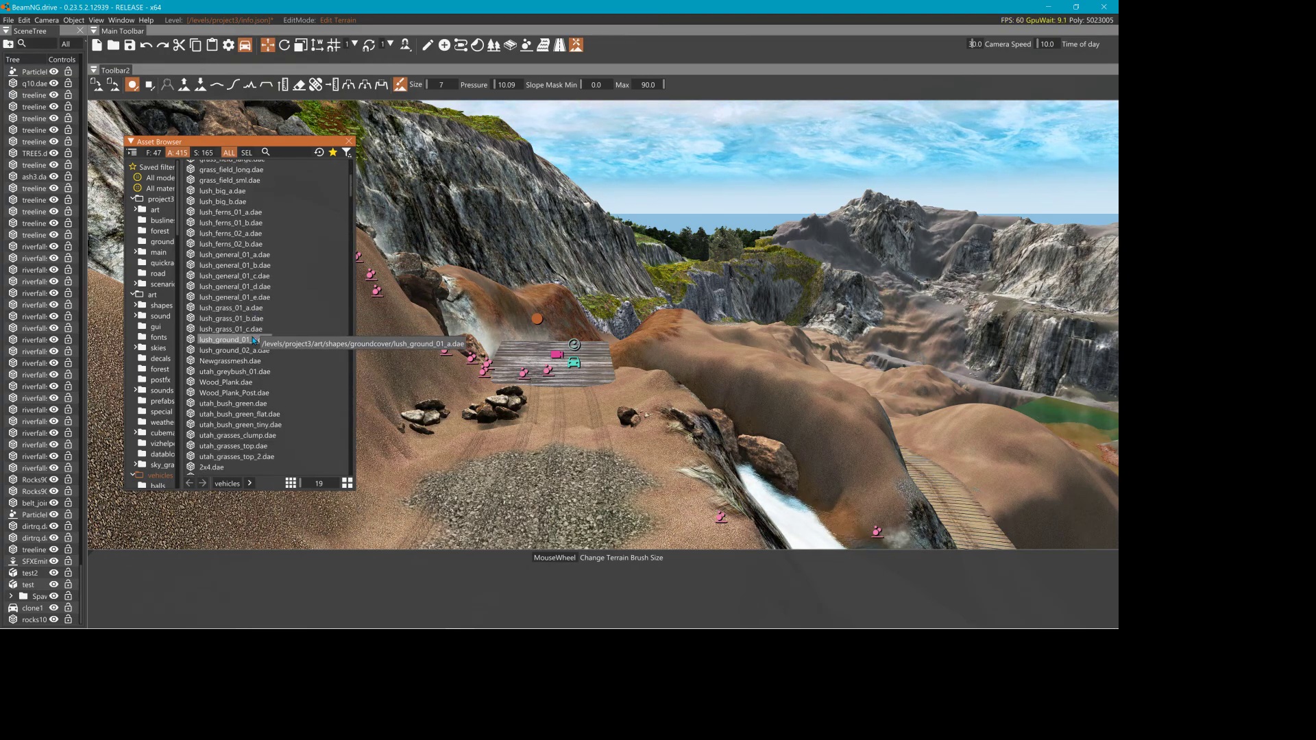
scroll(254, 341, "down", 6)
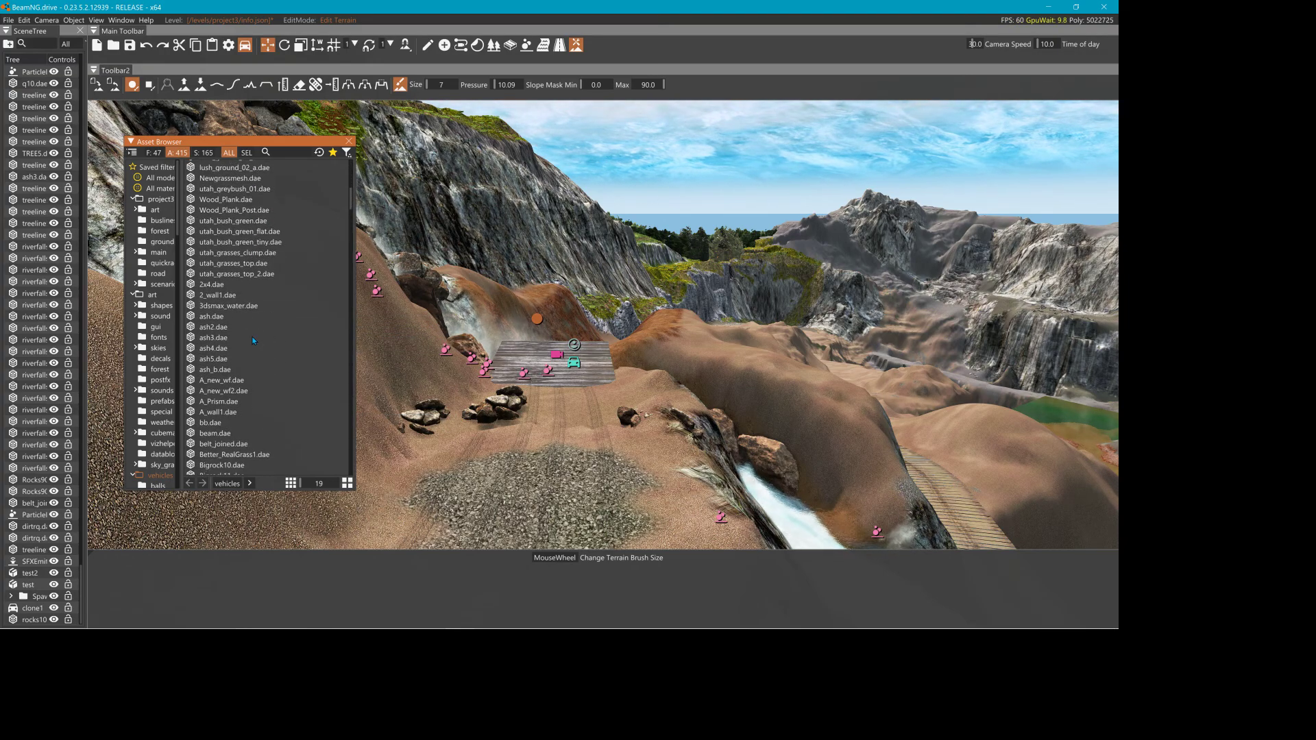
scroll(254, 341, "down", 6)
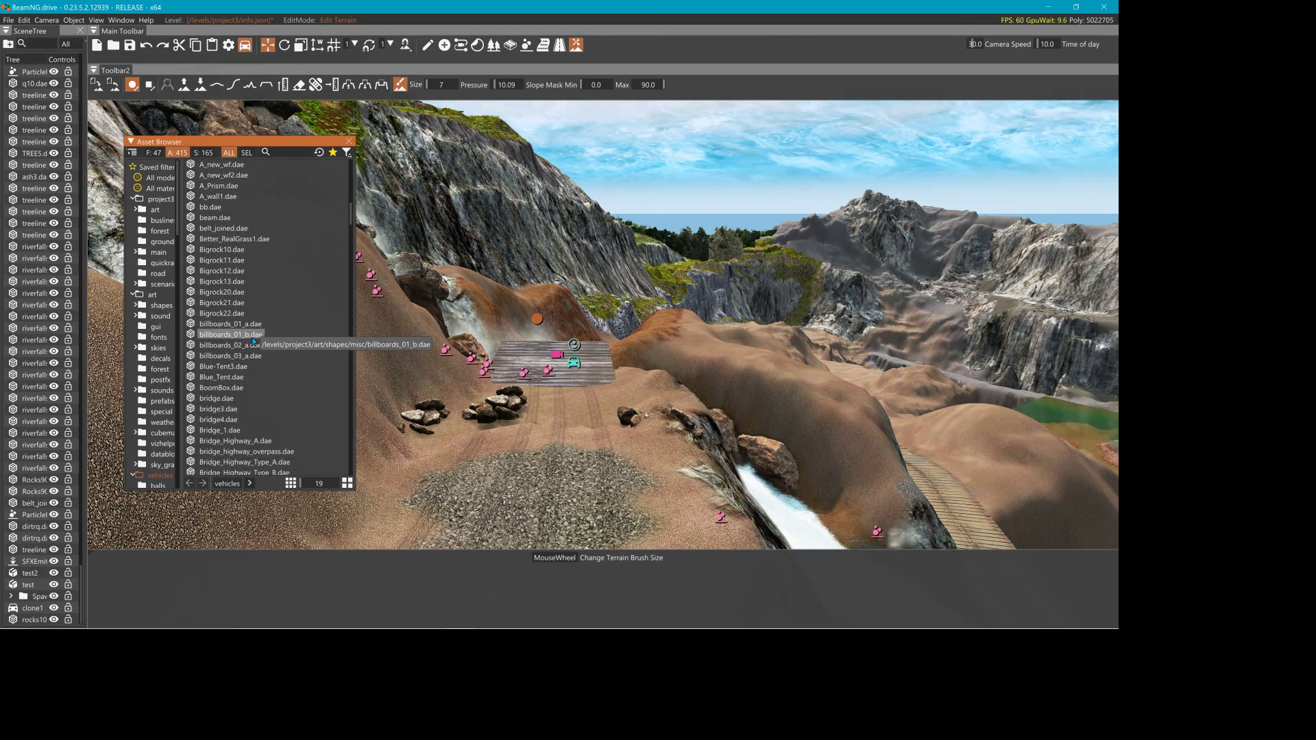
scroll(254, 341, "down", 4)
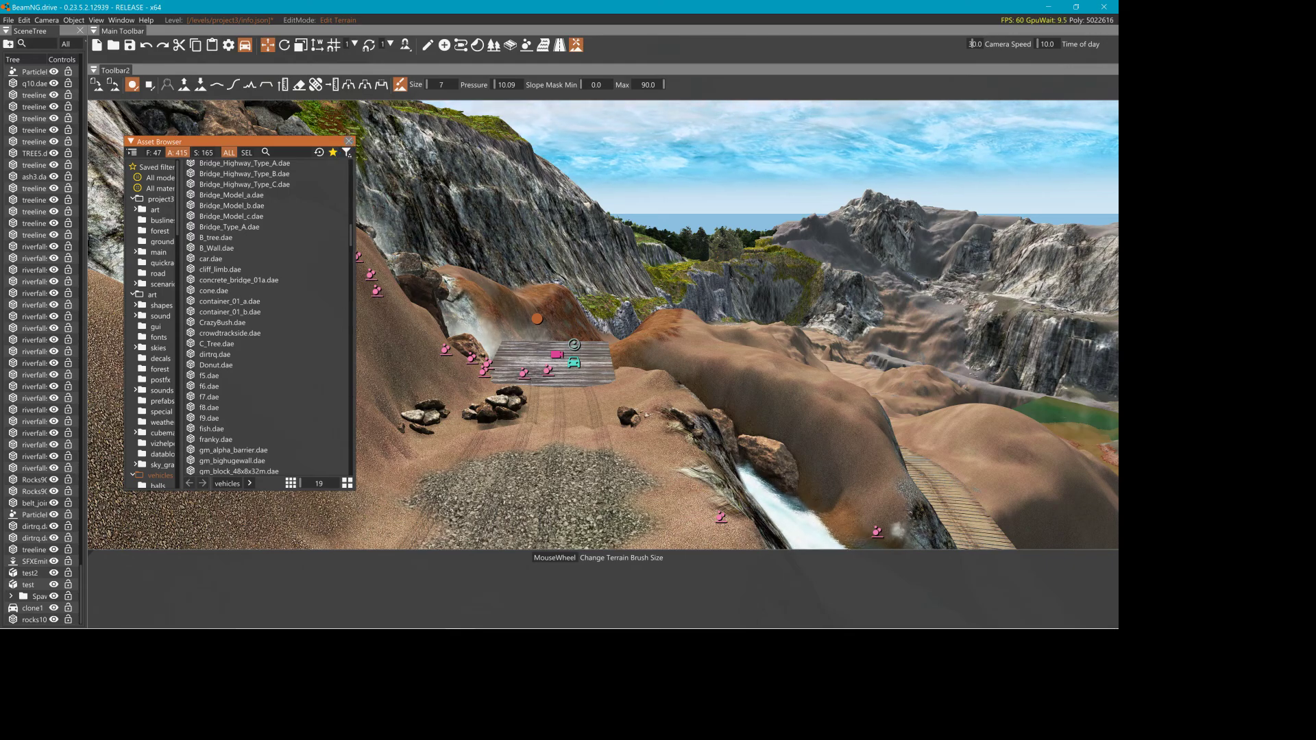
left_click(349, 141)
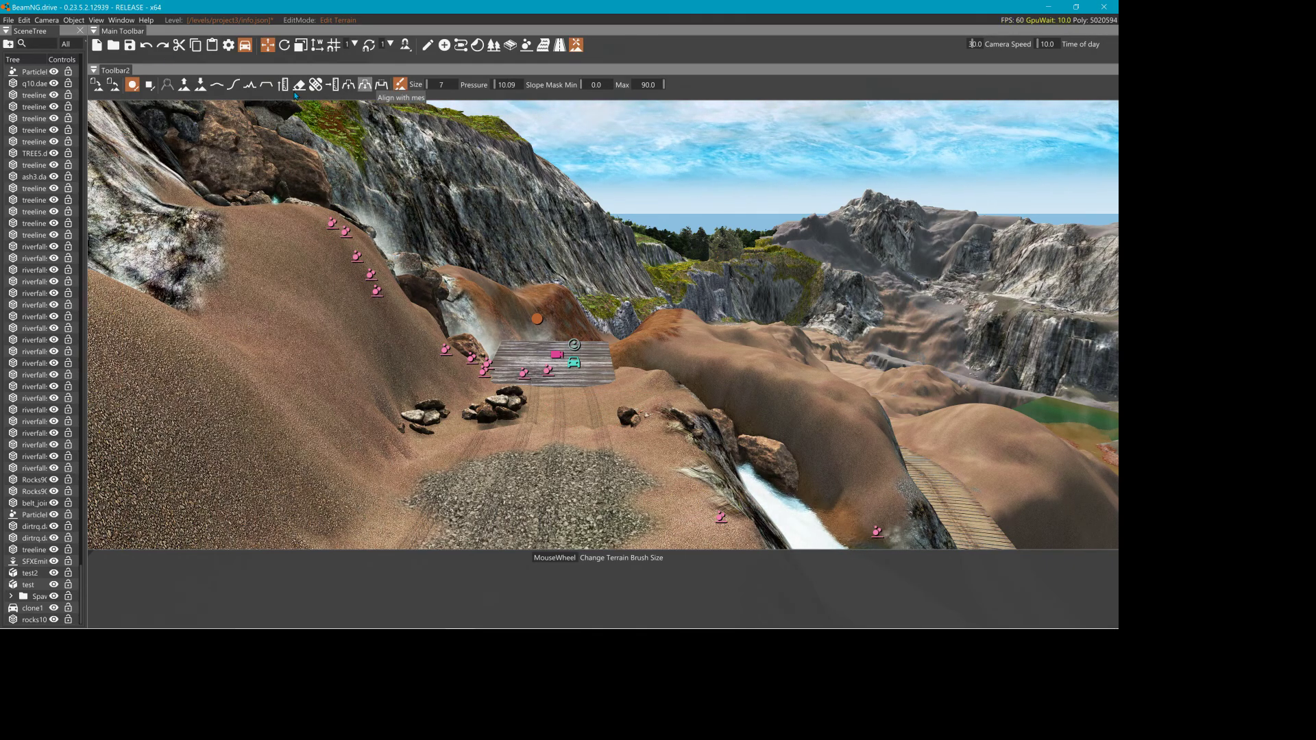
- In the User Interface preferences, set the scale to 1.600 and the icon button size to 30.500, and close the preferences
left_click(8, 21)
left_click(43, 155)
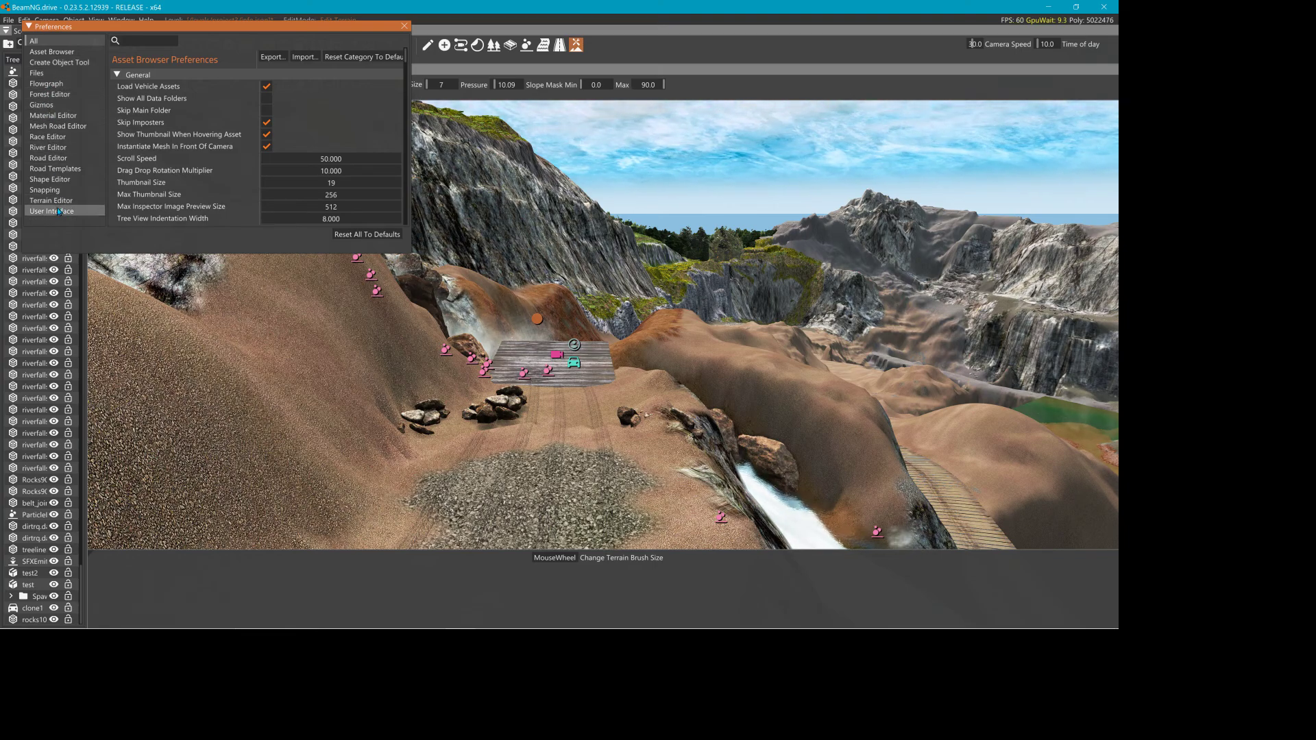
left_click(58, 212)
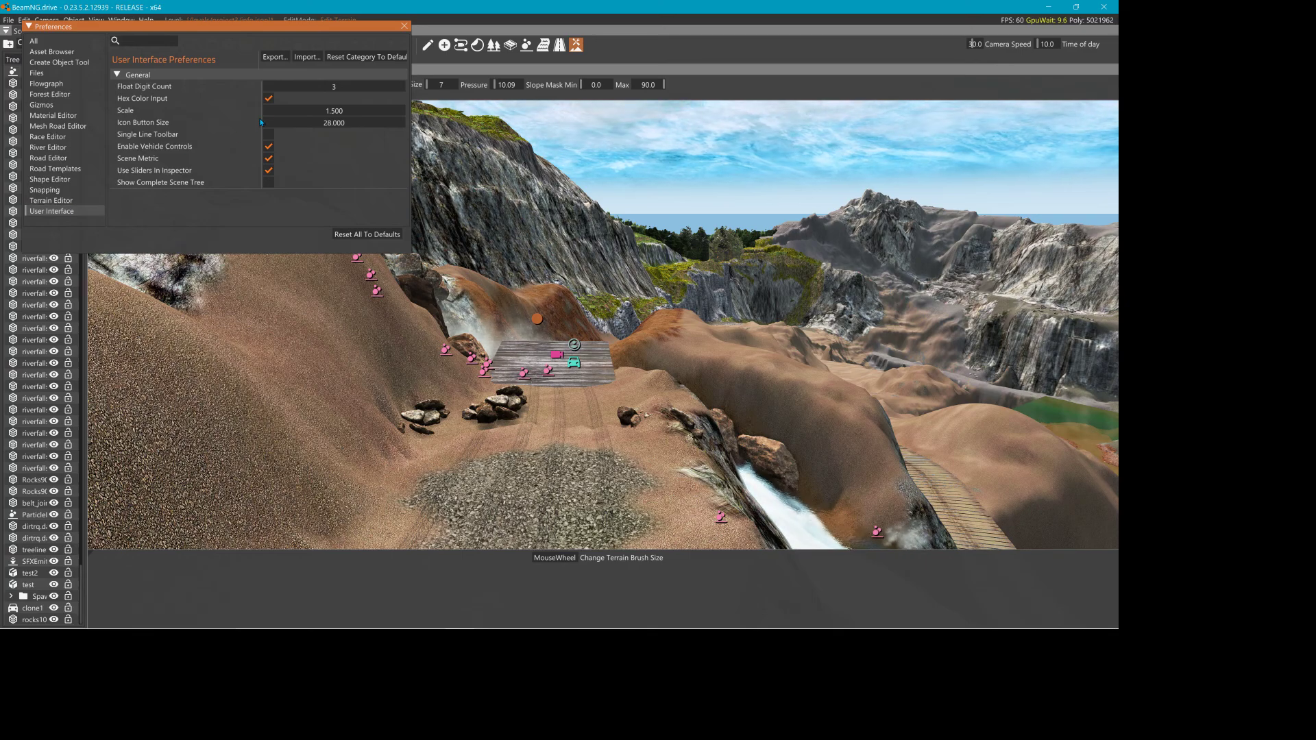
mouse_move(316, 113)
left_mouse_down()
mouse_move(326, 143)
mouse_move(461, 149)
mouse_move(281, 166)
mouse_move(402, 148)
mouse_move(333, 159)
left_mouse_up()
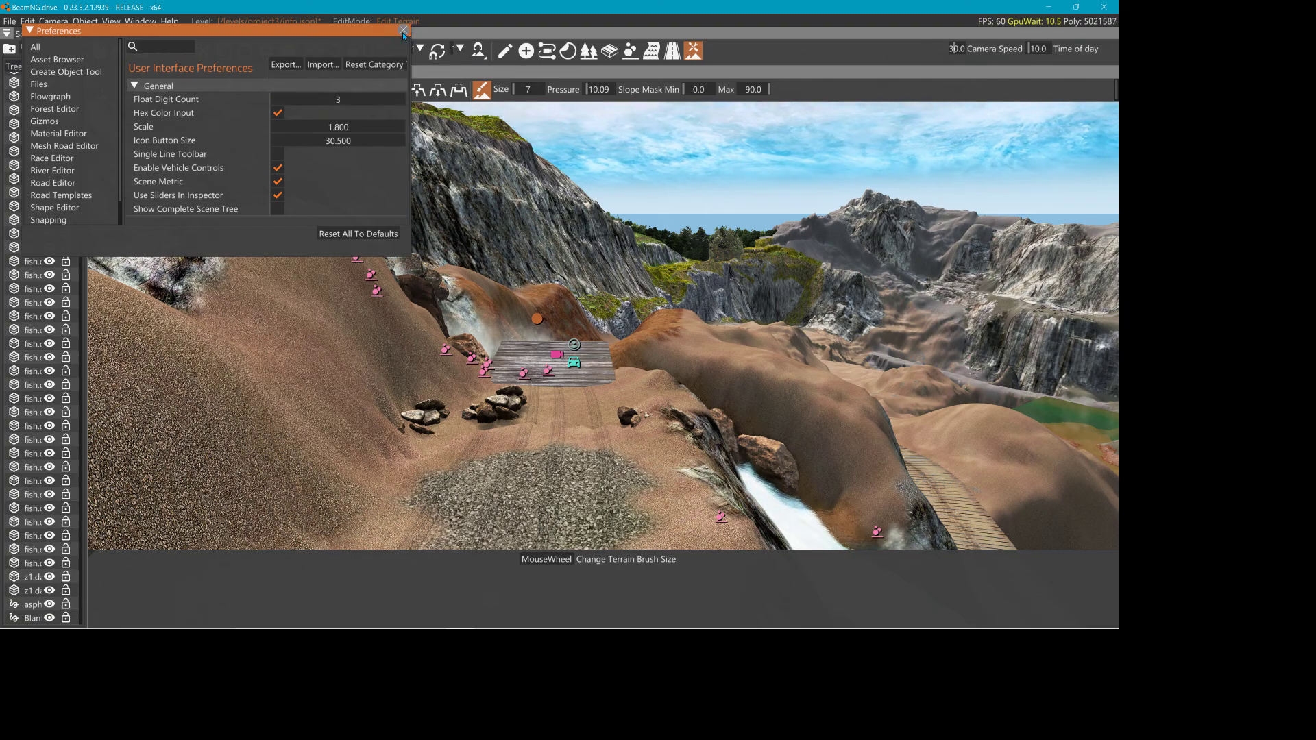
left_click_drag(363, 127, 357, 126)
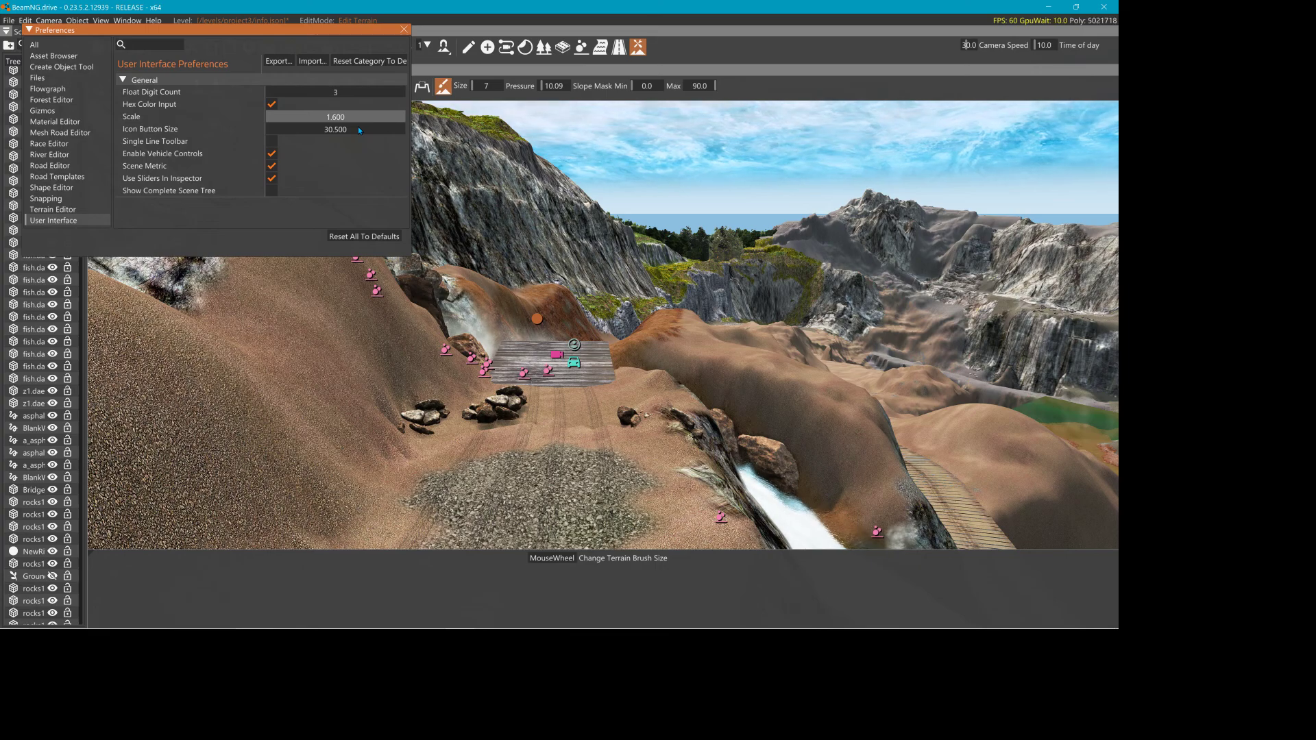
left_click(405, 30)
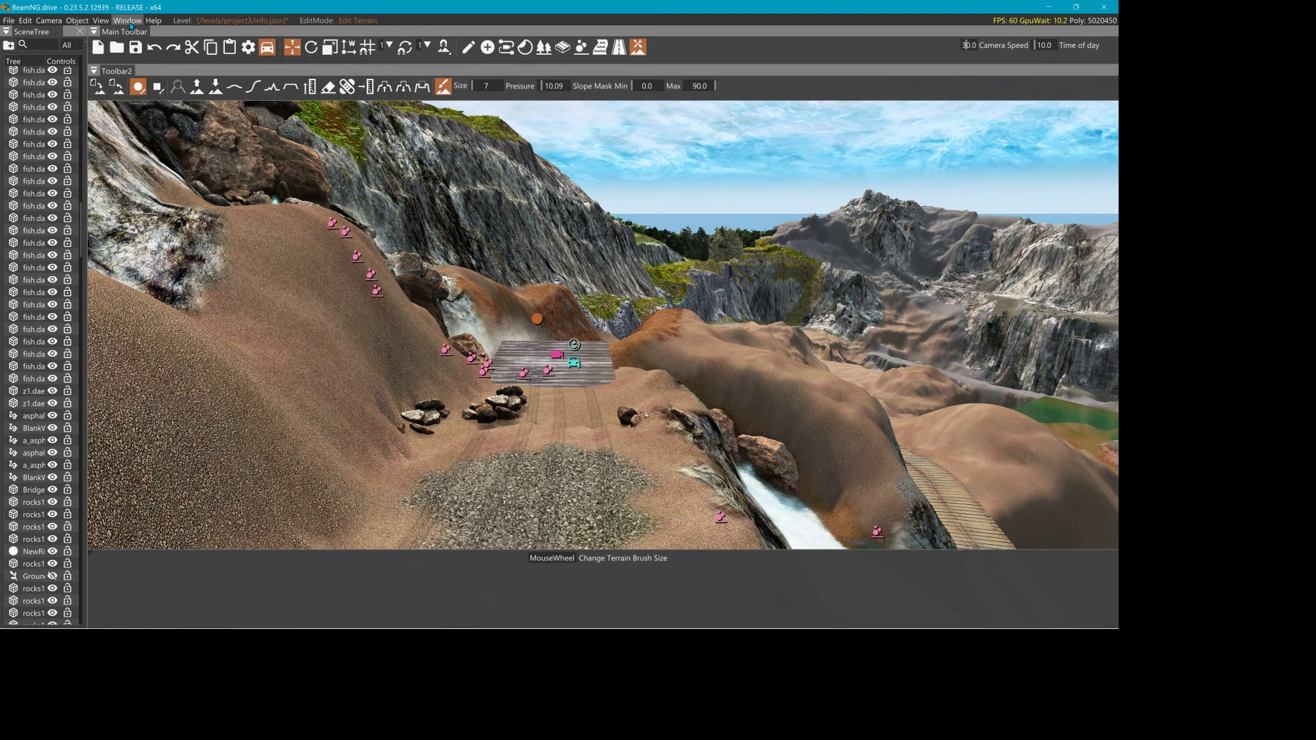
- Create a two-node road with default width 9.400 from the gravel patch toward the wooden bridge using the Road Editor
left_click(617, 47)
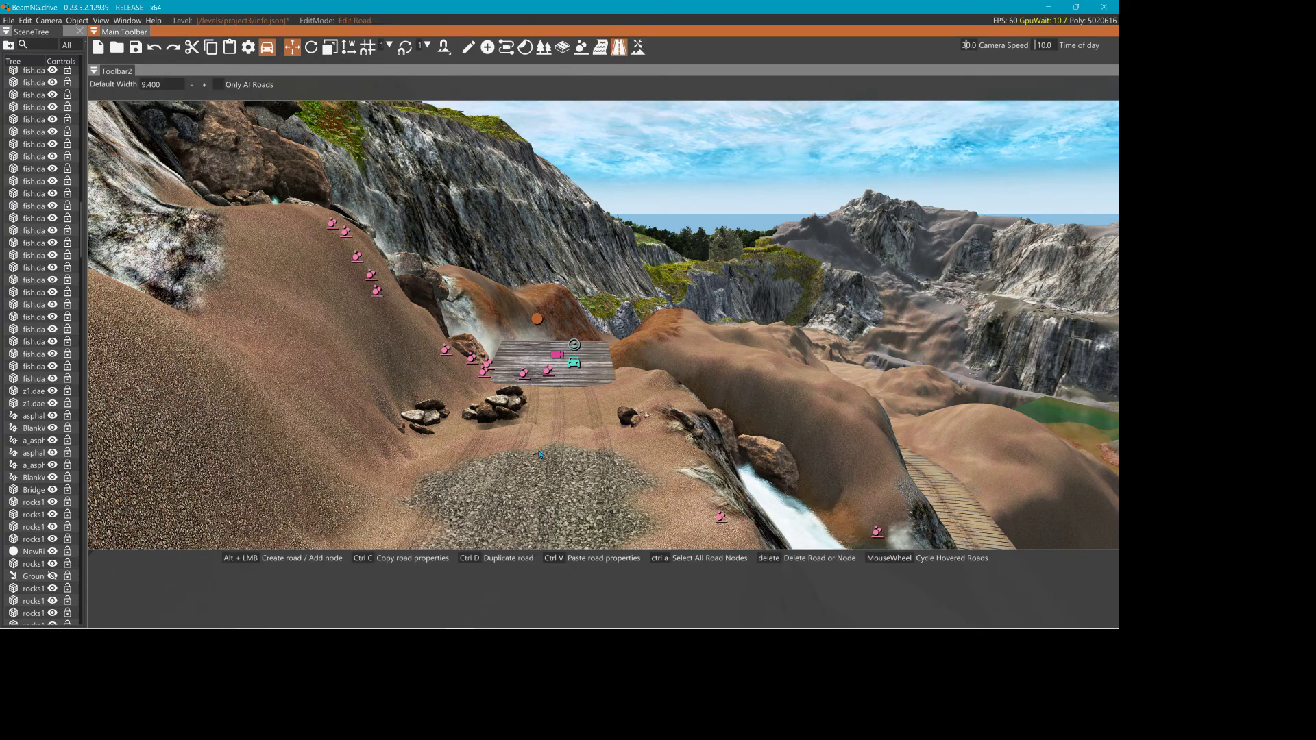
left_click(523, 495, "alt")
left_click(555, 400, "alt")
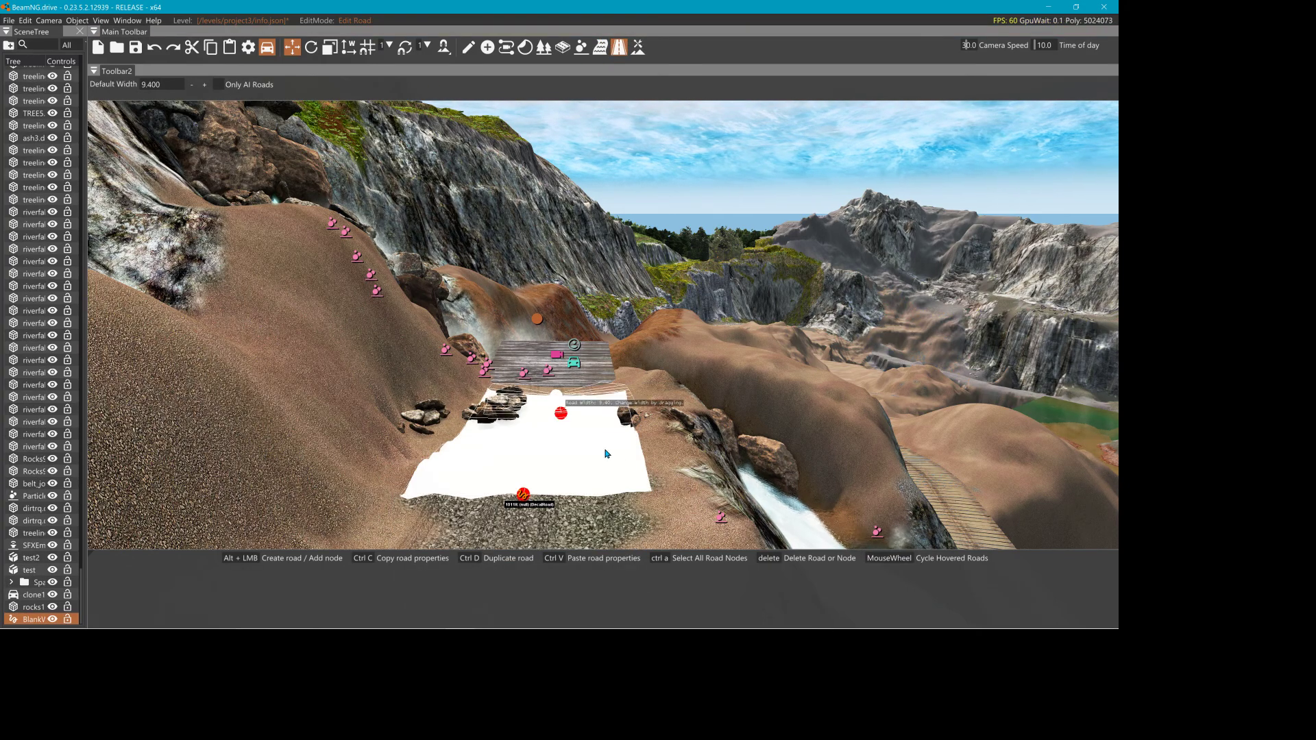
- Open the Inspector for the selected road, bring up its Material list, move the list into full view and close it
left_click(129, 20)
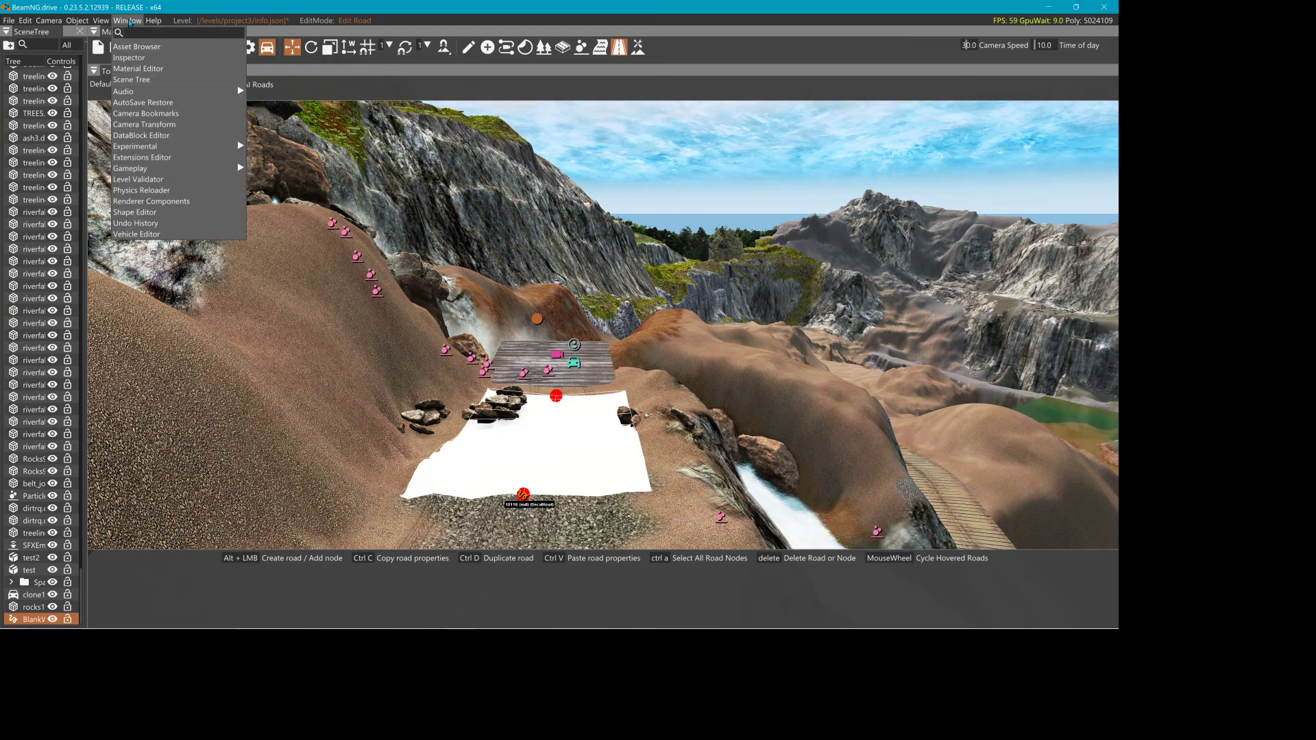
left_click(130, 57)
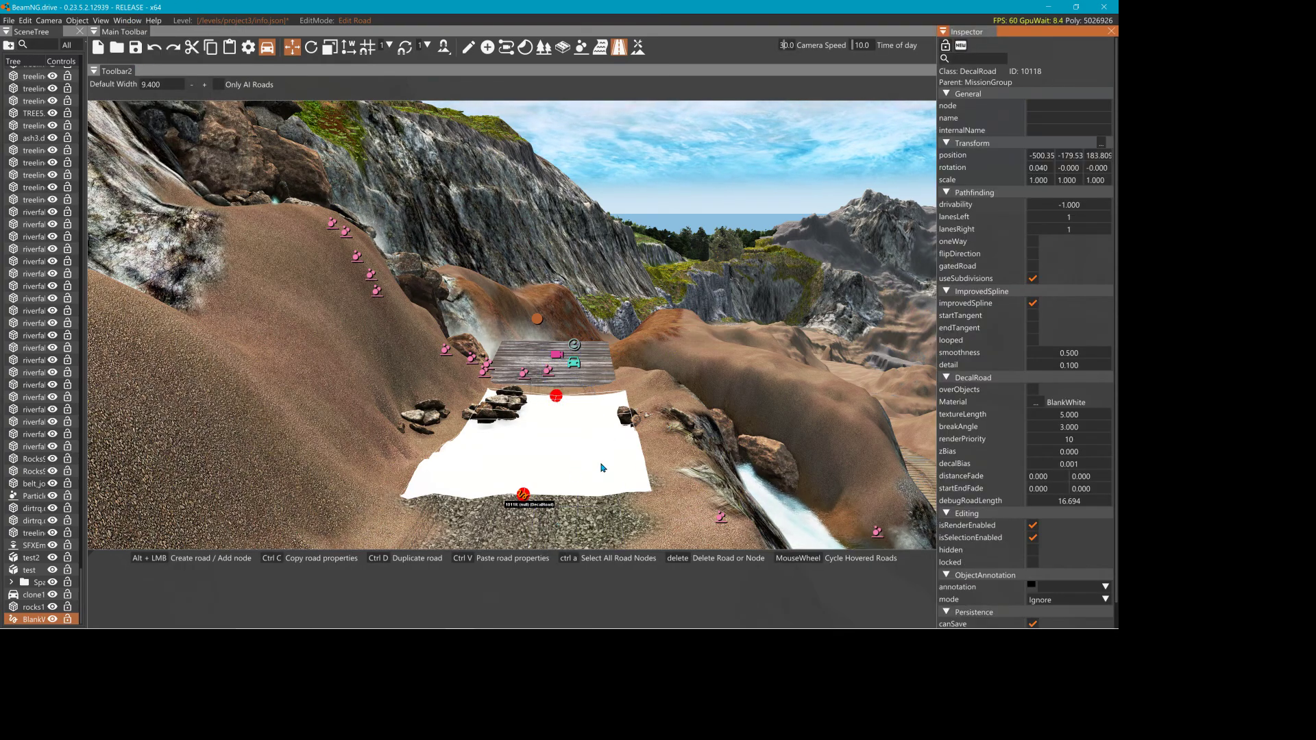
left_click(1035, 403)
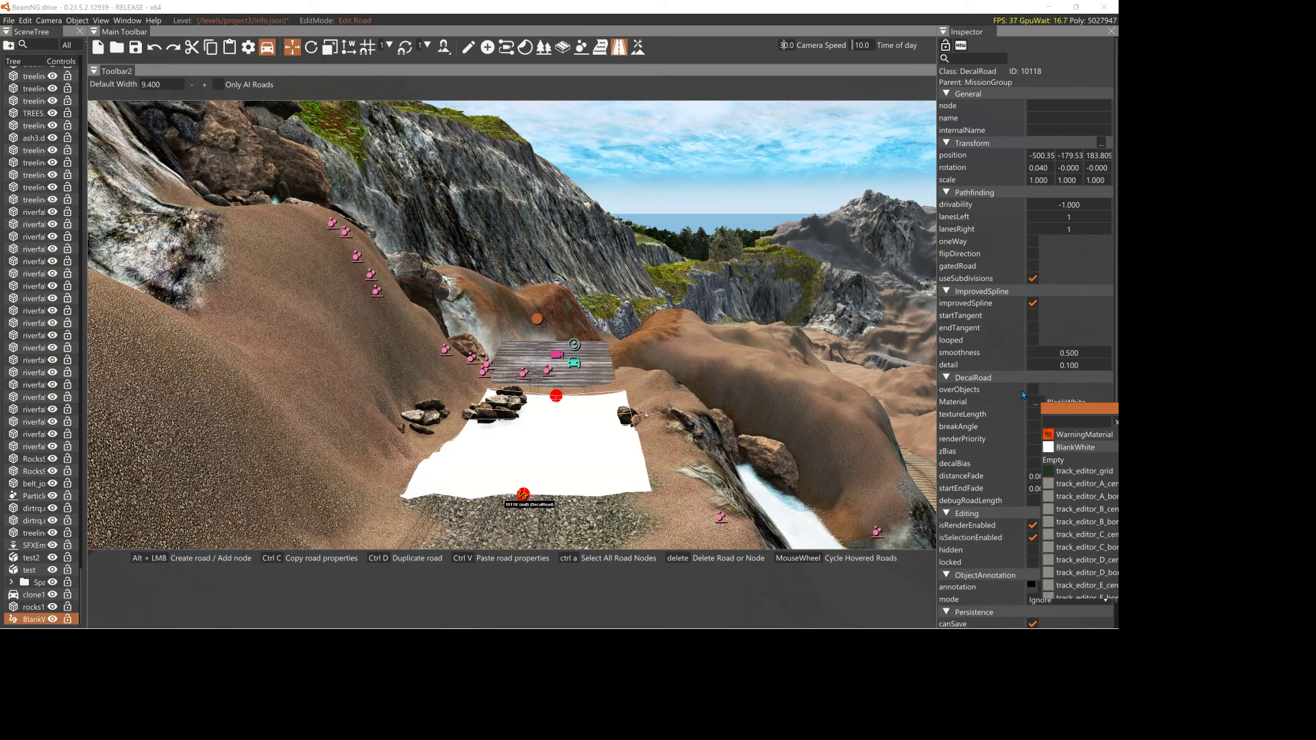
left_click_drag(994, 388, 866, 334)
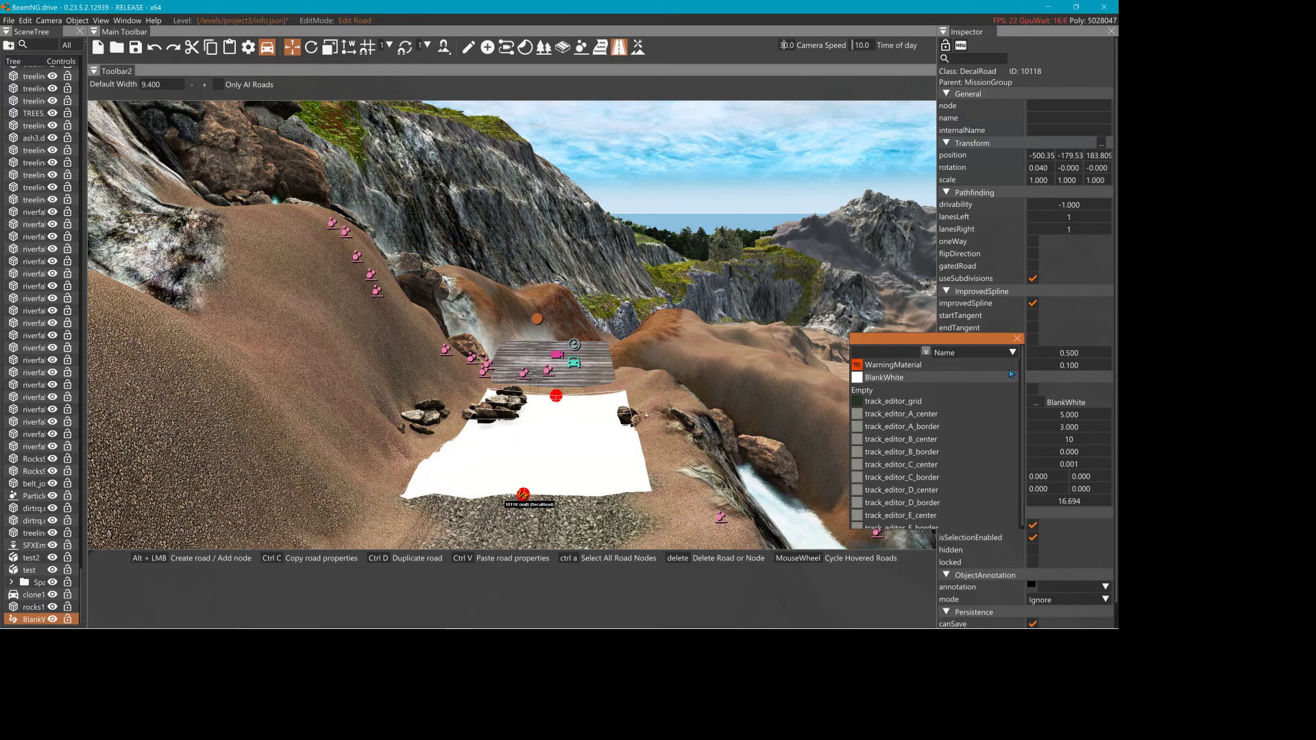
left_click(1018, 339)
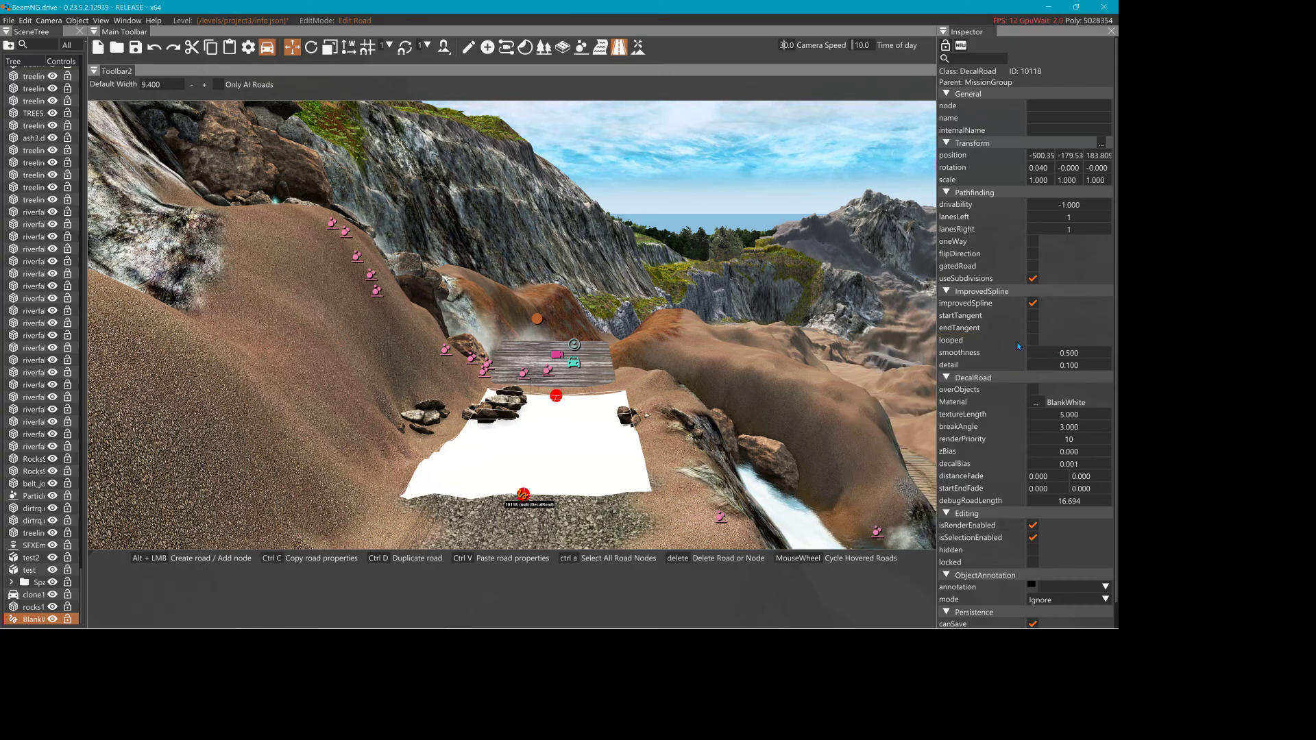
- Open the Material Editor, dock it on the outer side of the Inspector and widen the Inspector
left_click(132, 22)
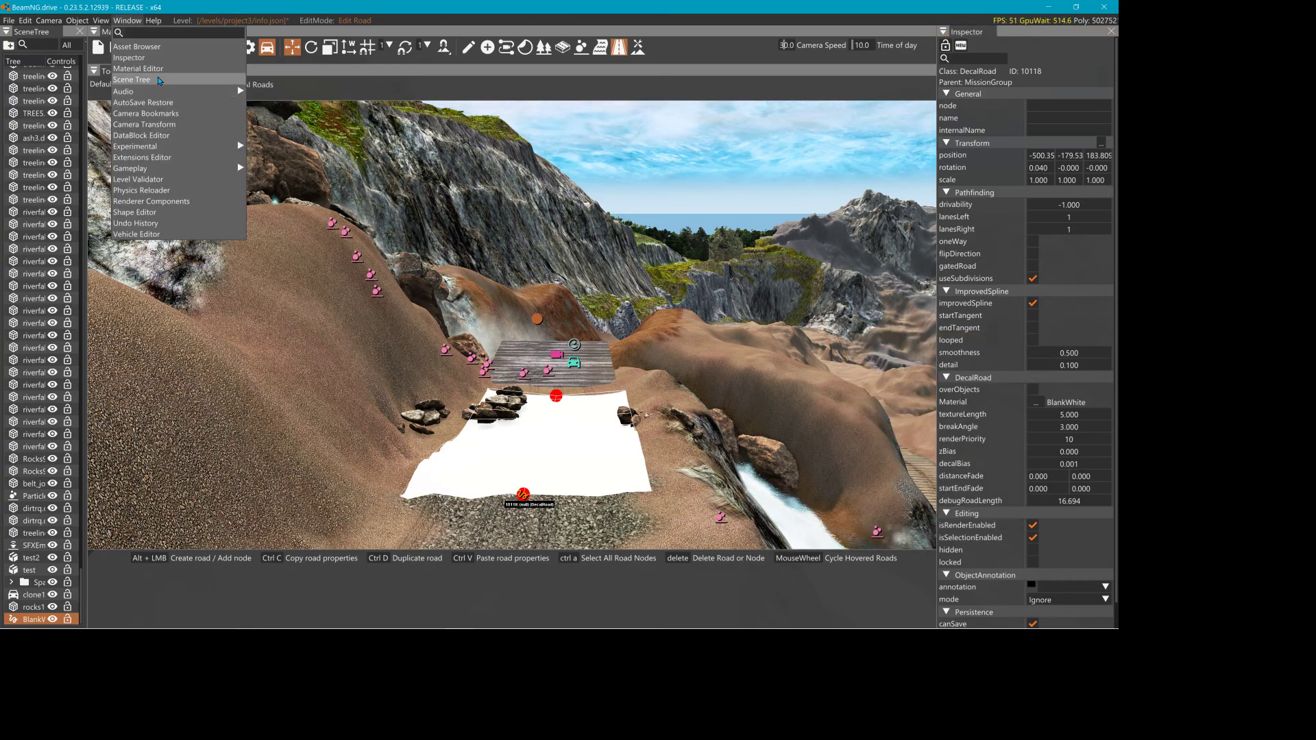
left_click(160, 70)
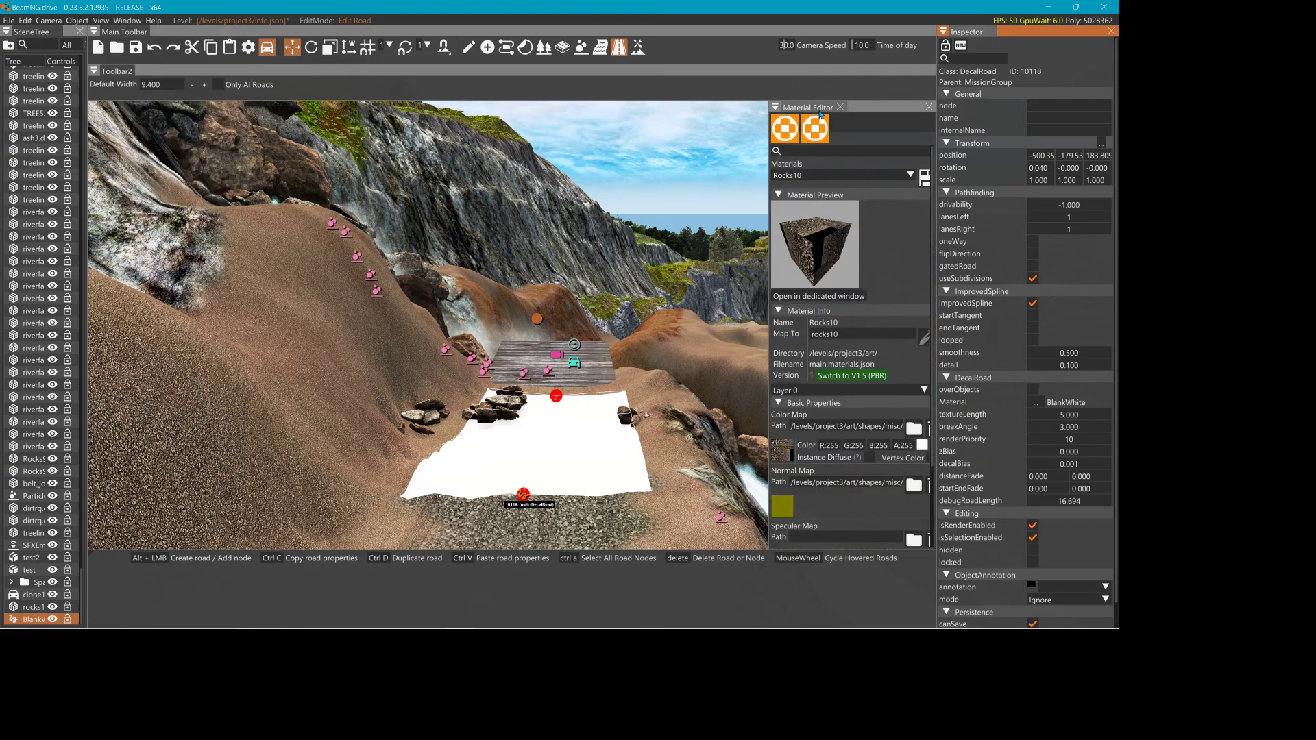
left_click_drag(871, 112, 1066, 324)
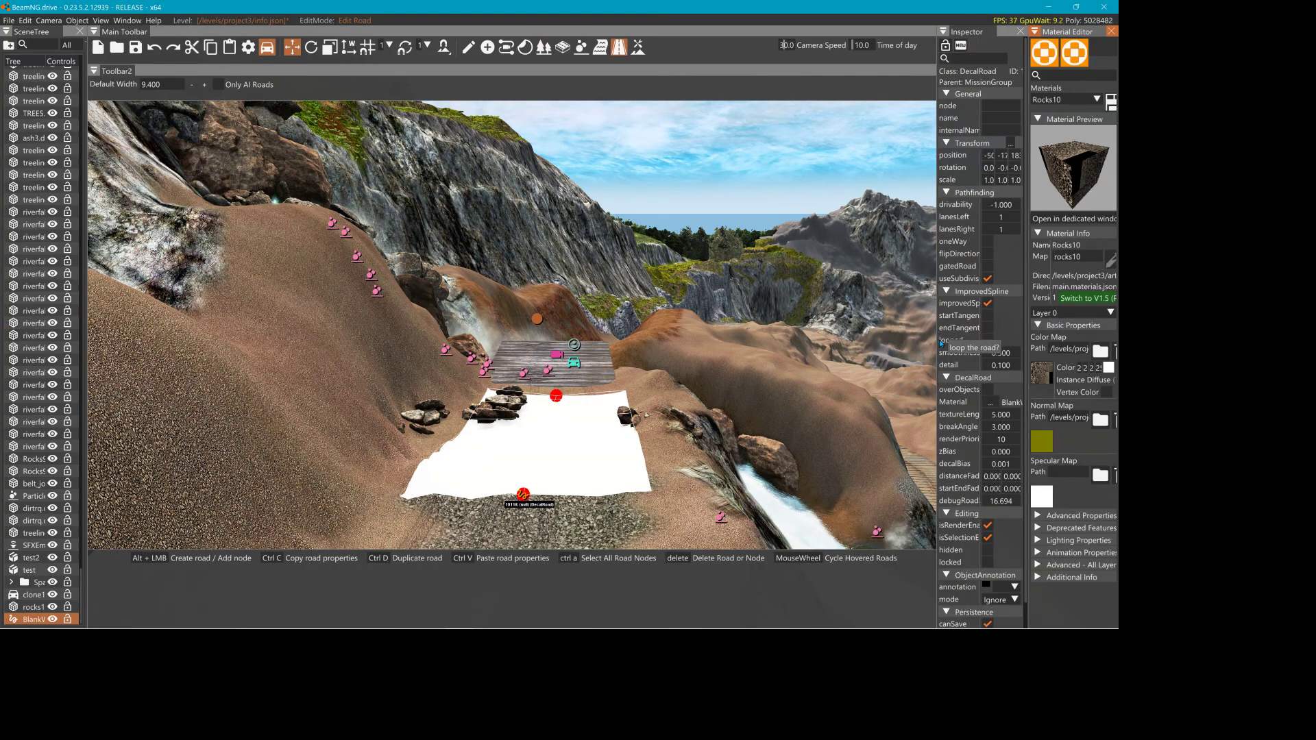
left_click_drag(927, 343, 829, 152)
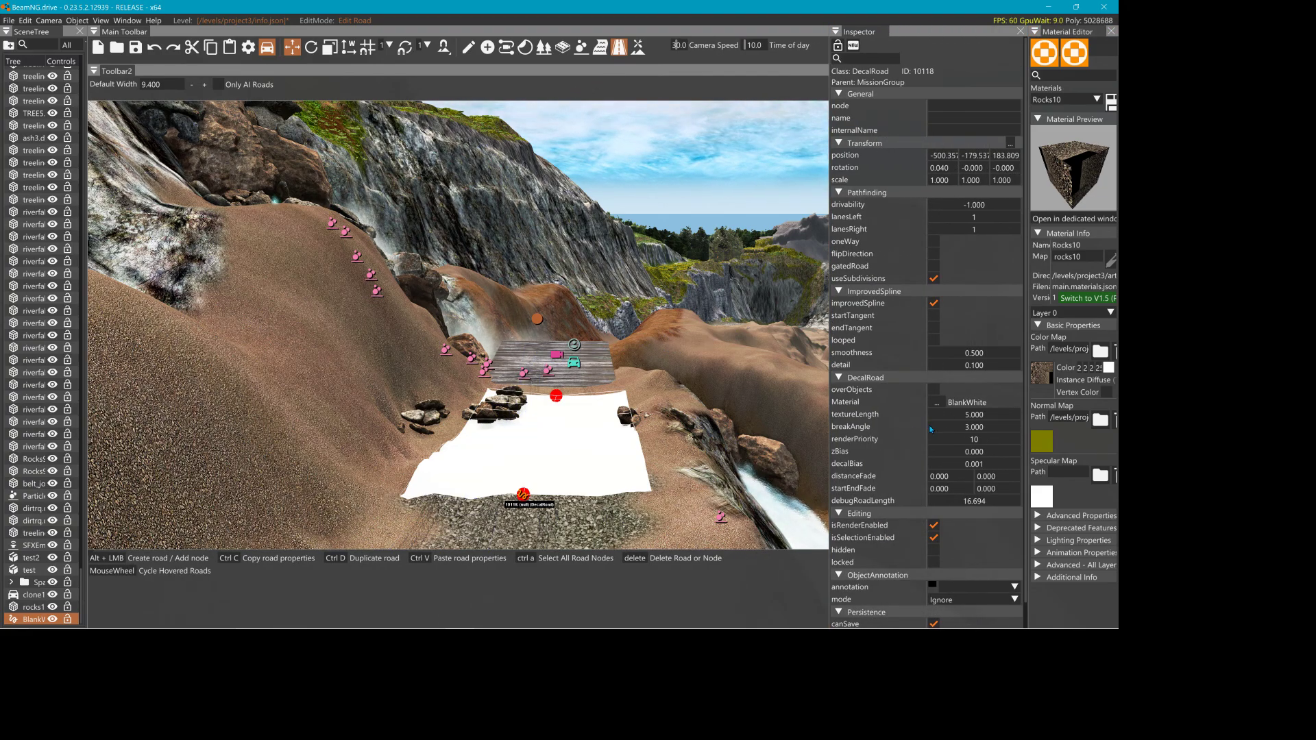
- View the materials available for the road in the Inspector's Material list without choosing one
left_click(944, 402)
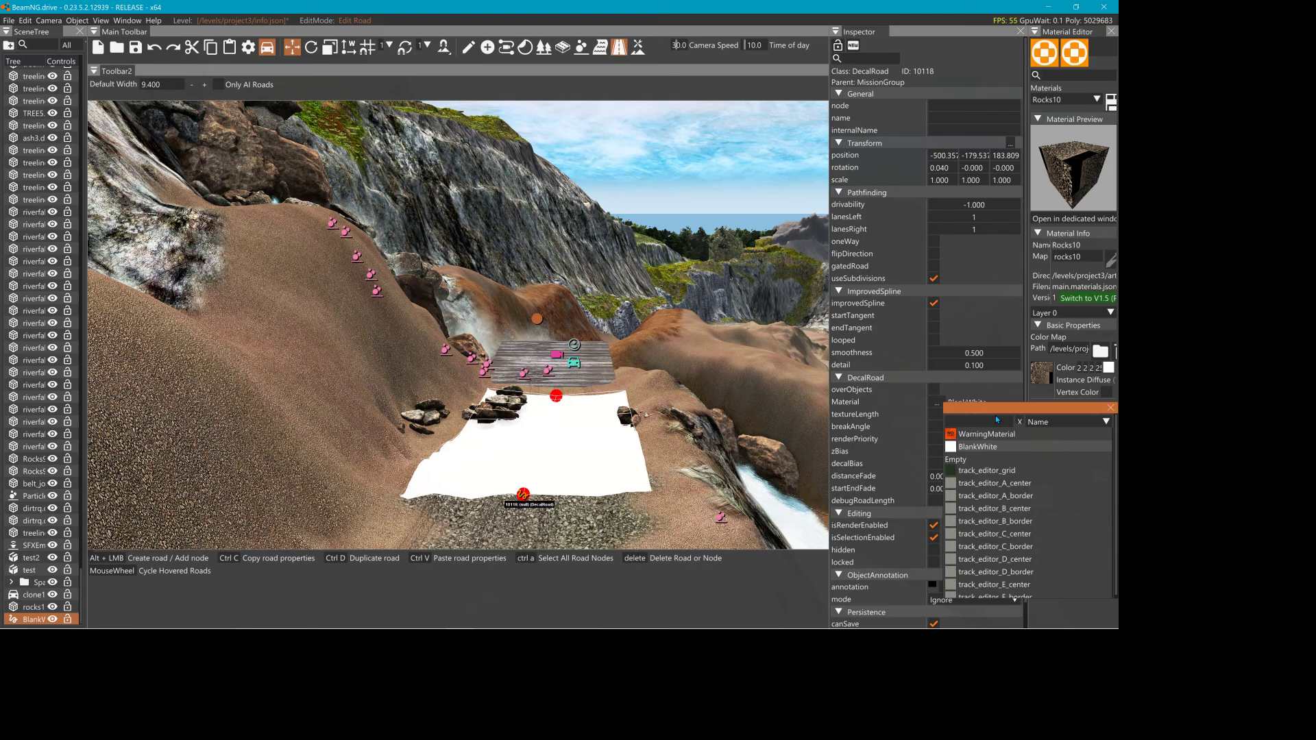
left_click(1109, 409)
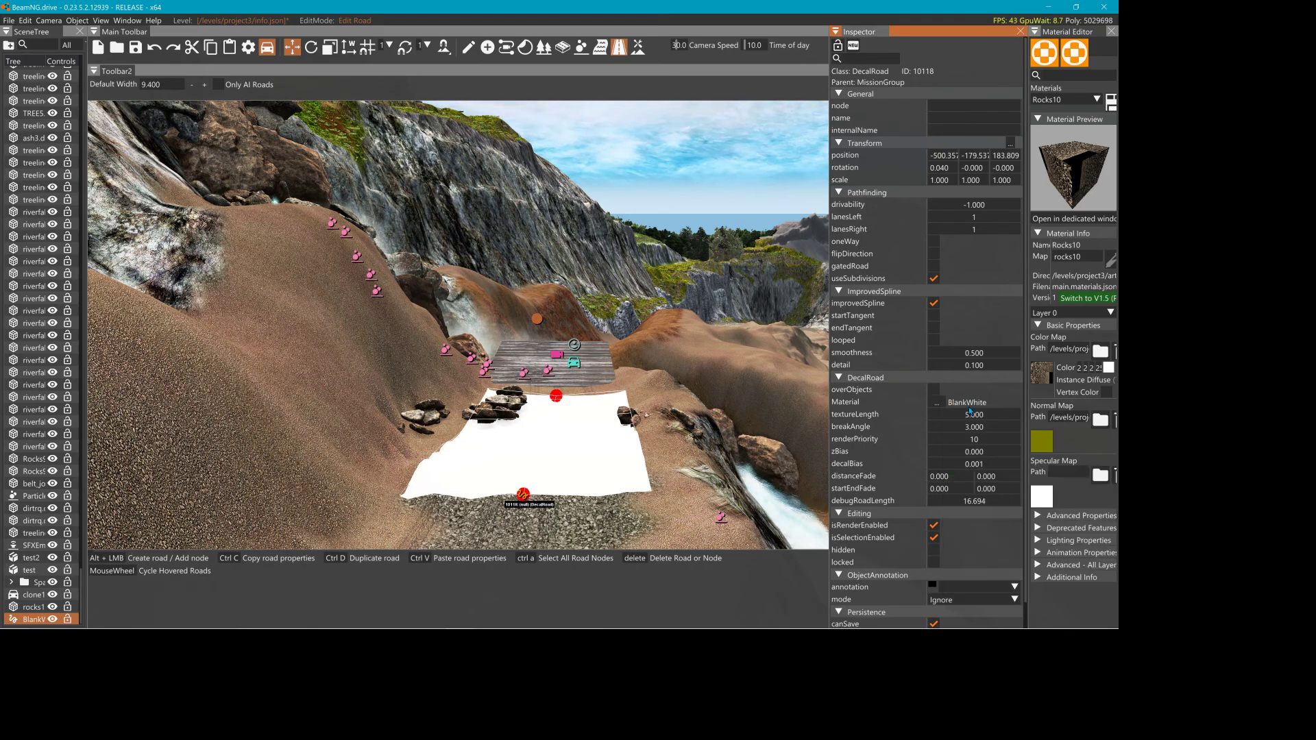
left_click(936, 402)
left_click(1101, 405)
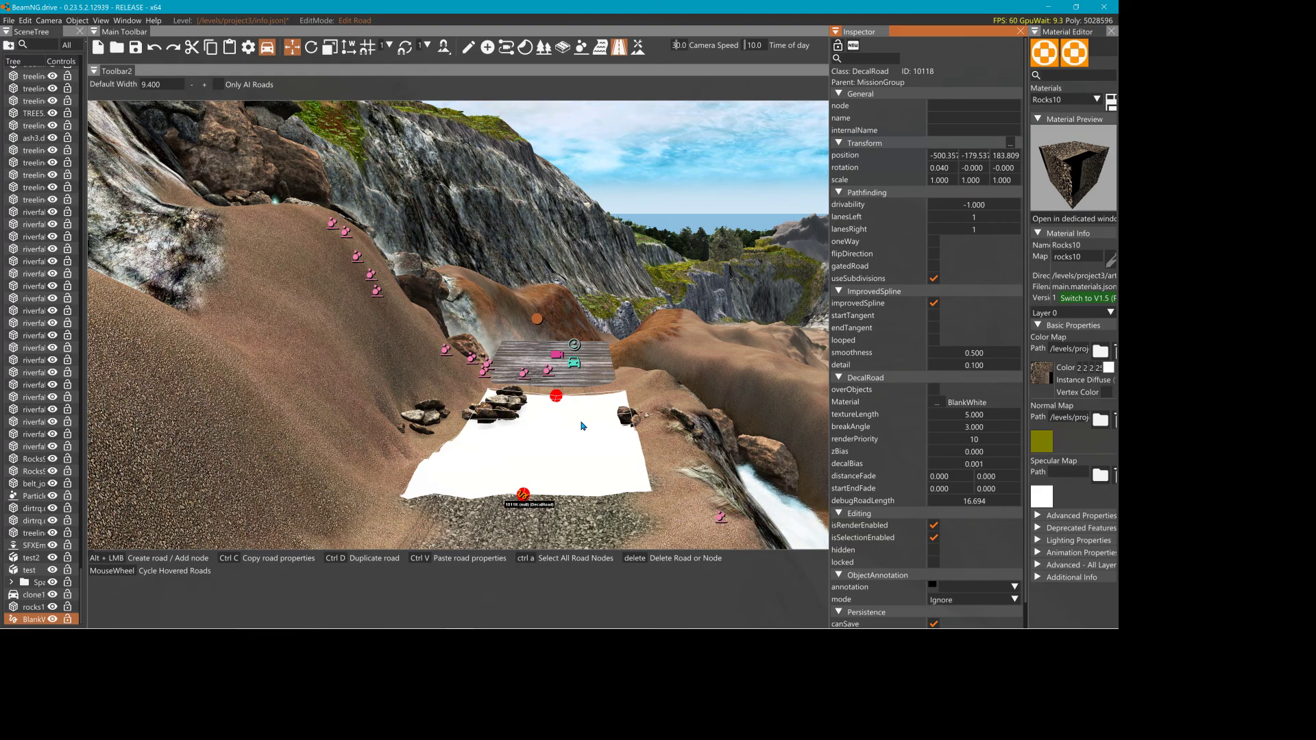
- Close the Inspector, narrow the Material Editor, reopen the Inspector and dock the Material Editor between it and the viewport
left_click(1017, 34)
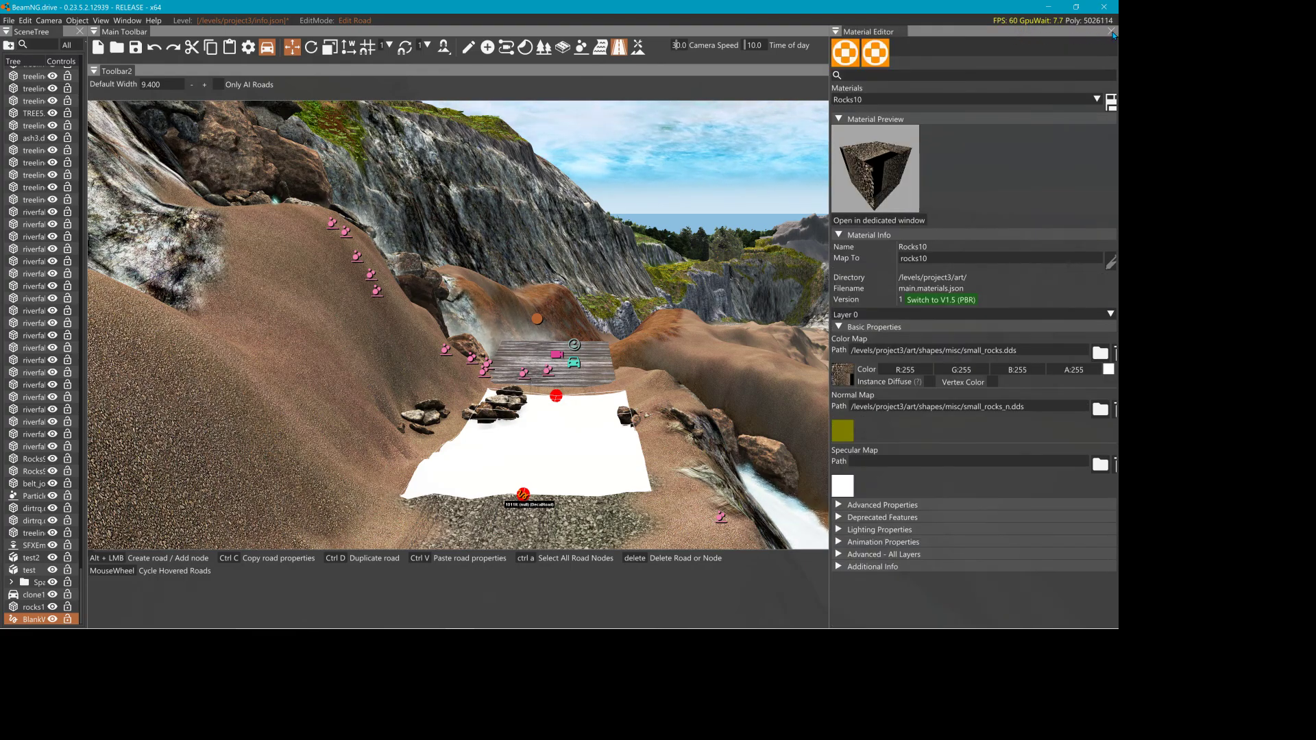
left_click_drag(834, 114, 932, 114)
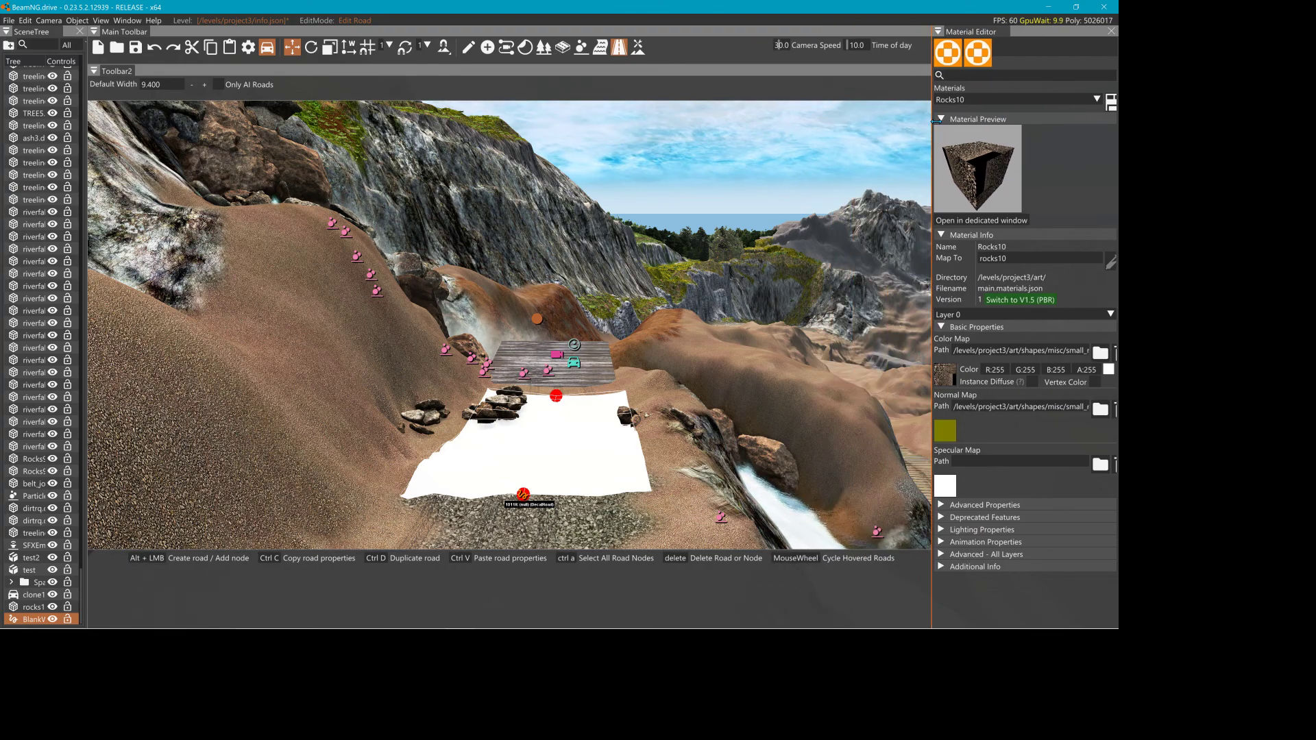
left_click(127, 21)
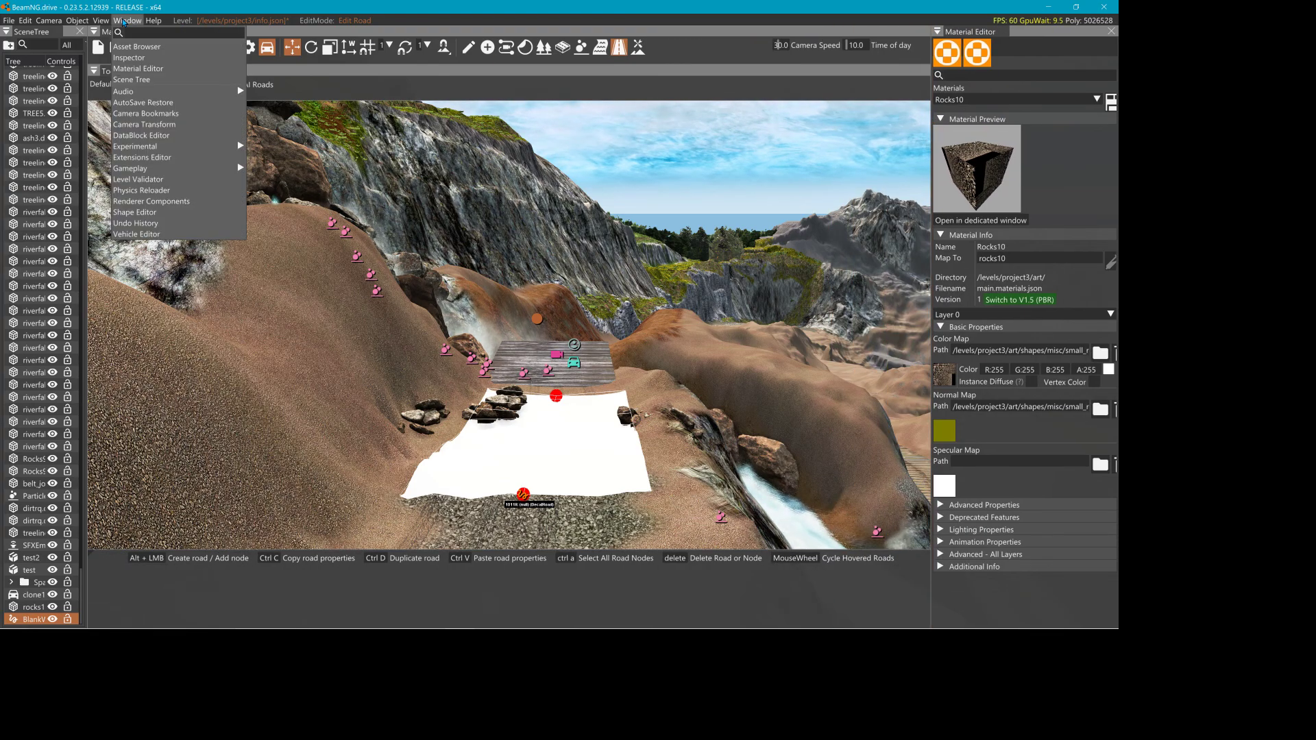
left_click(173, 53)
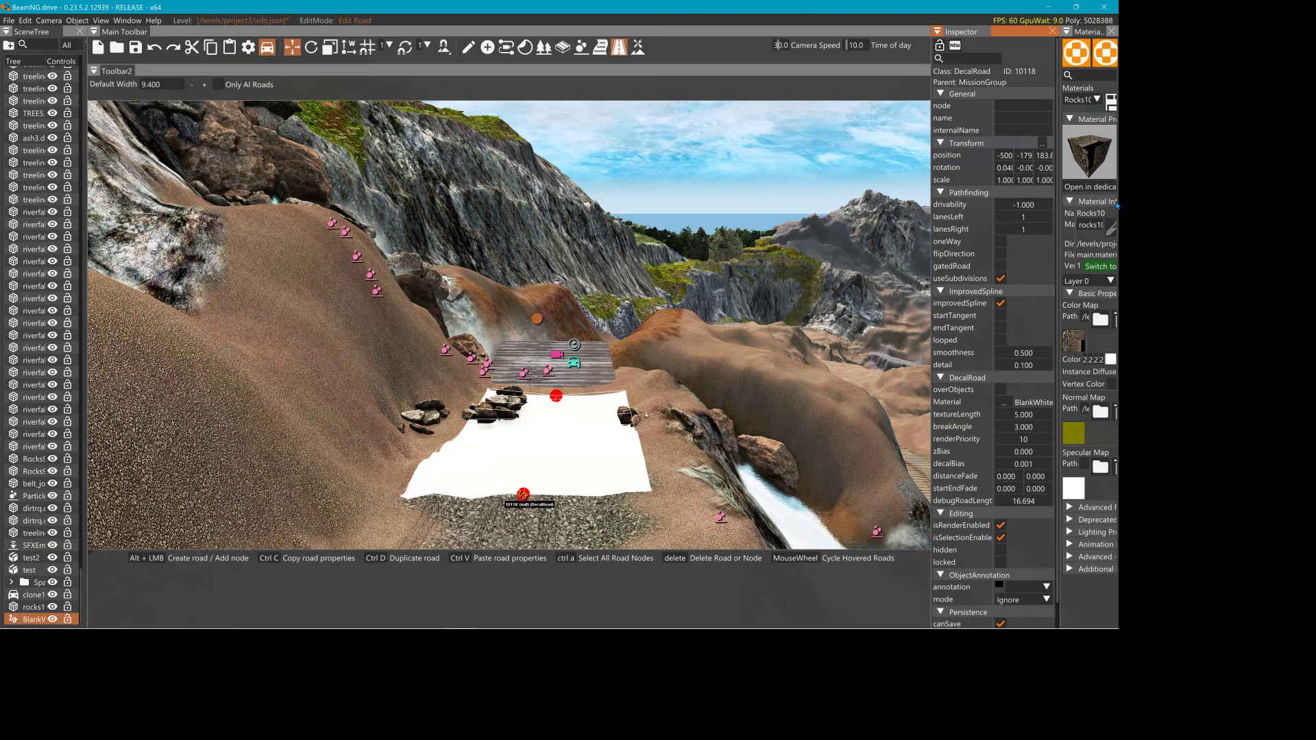
left_click_drag(1077, 46, 980, 316)
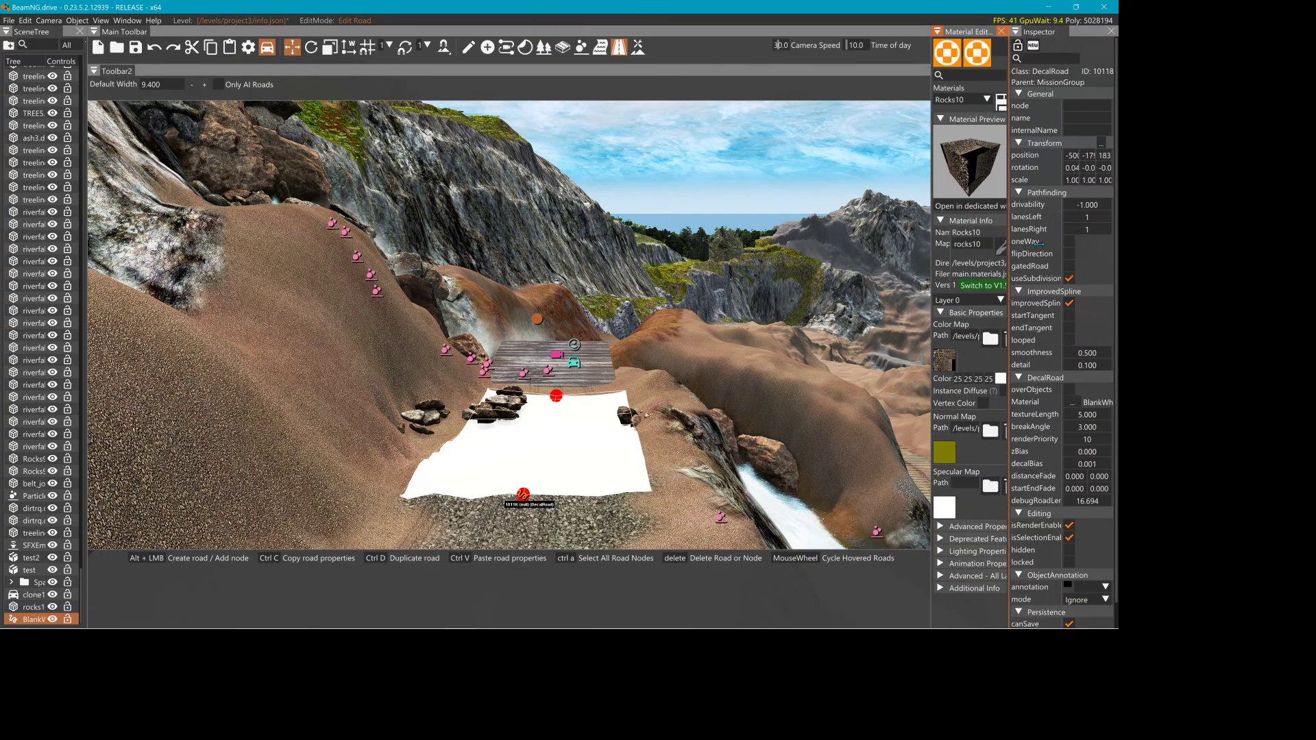
- Widen the docked Material Editor, Inspector and SceneTree columns
left_click_drag(932, 248, 844, 263)
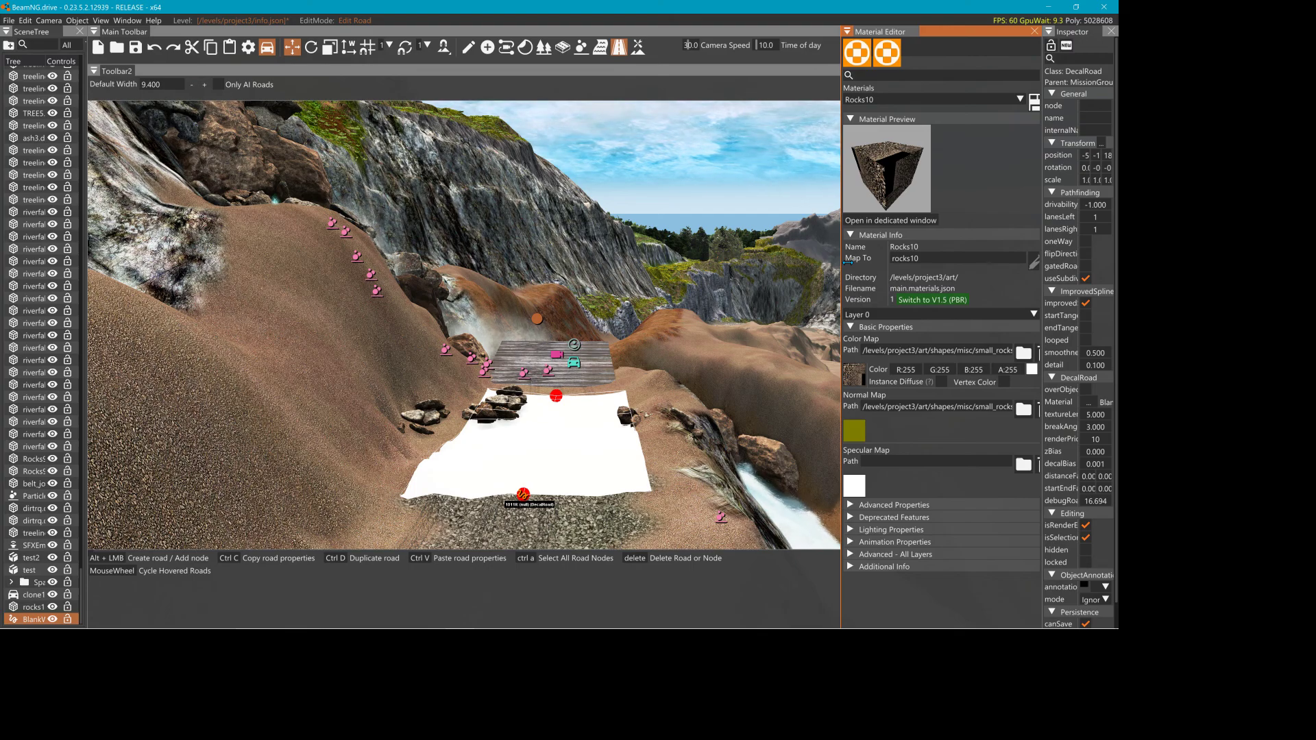
left_click_drag(1045, 203, 968, 216)
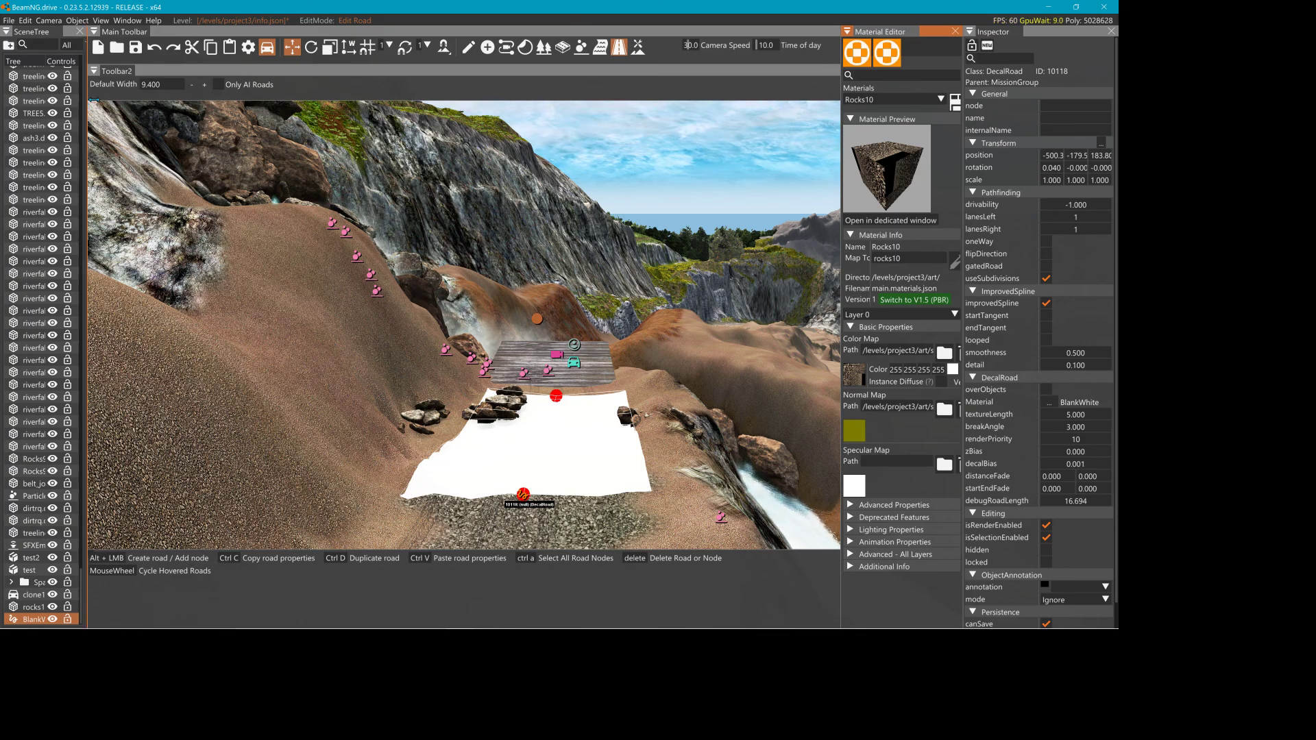
left_click_drag(87, 101, 140, 101)
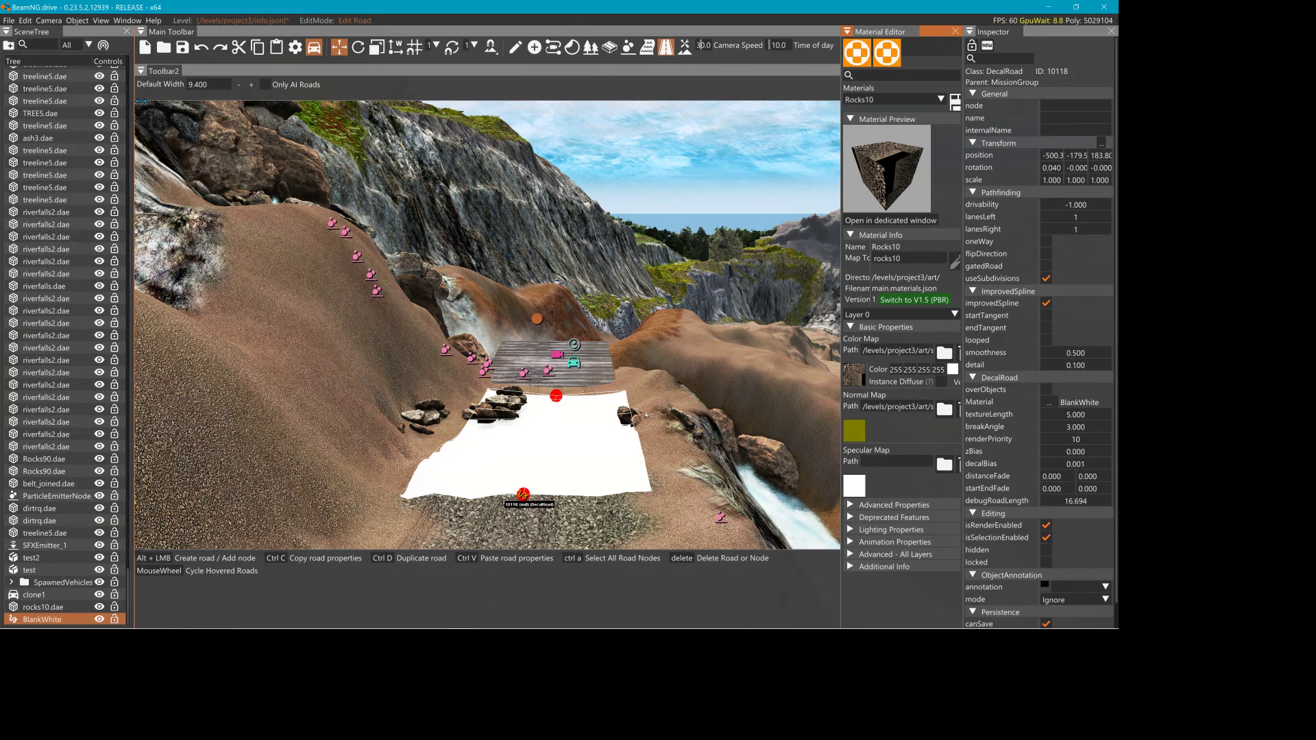
- Undock the Inspector, Material Editor and SceneTree and collapse each one to its title bar
left_click(971, 32)
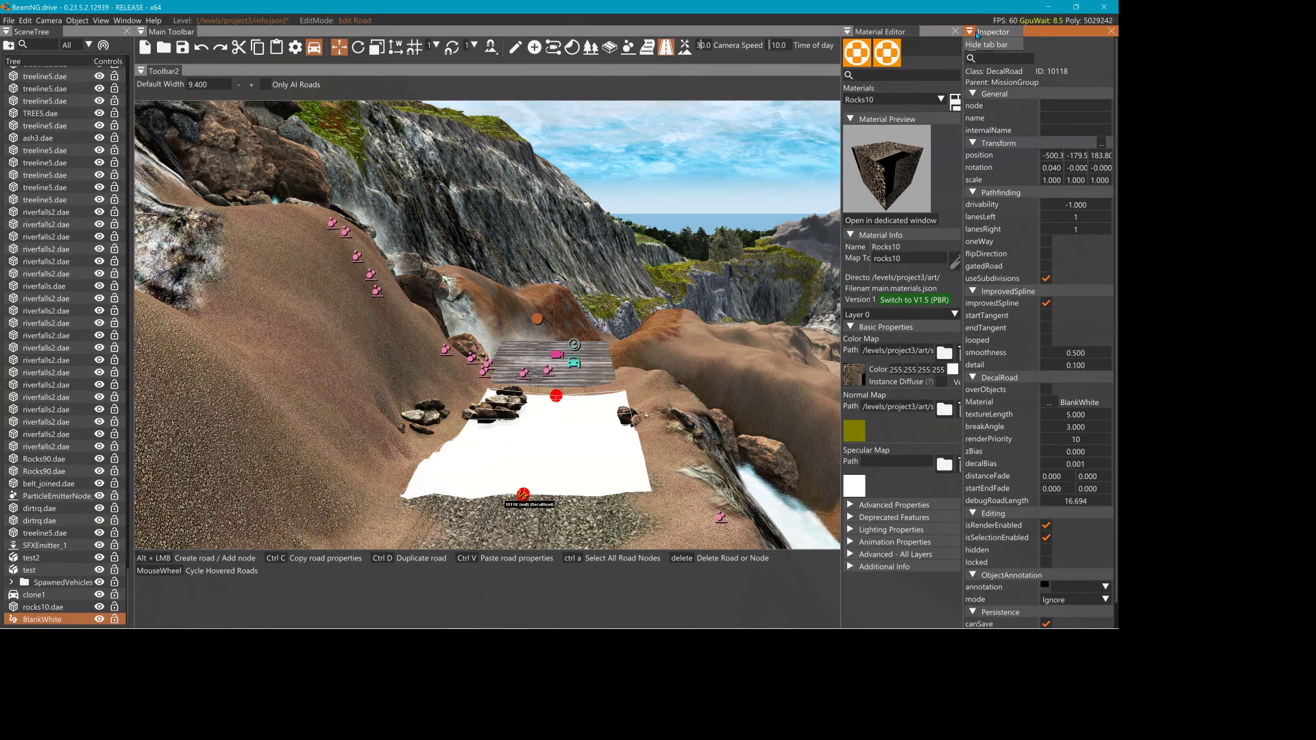
left_click(971, 32)
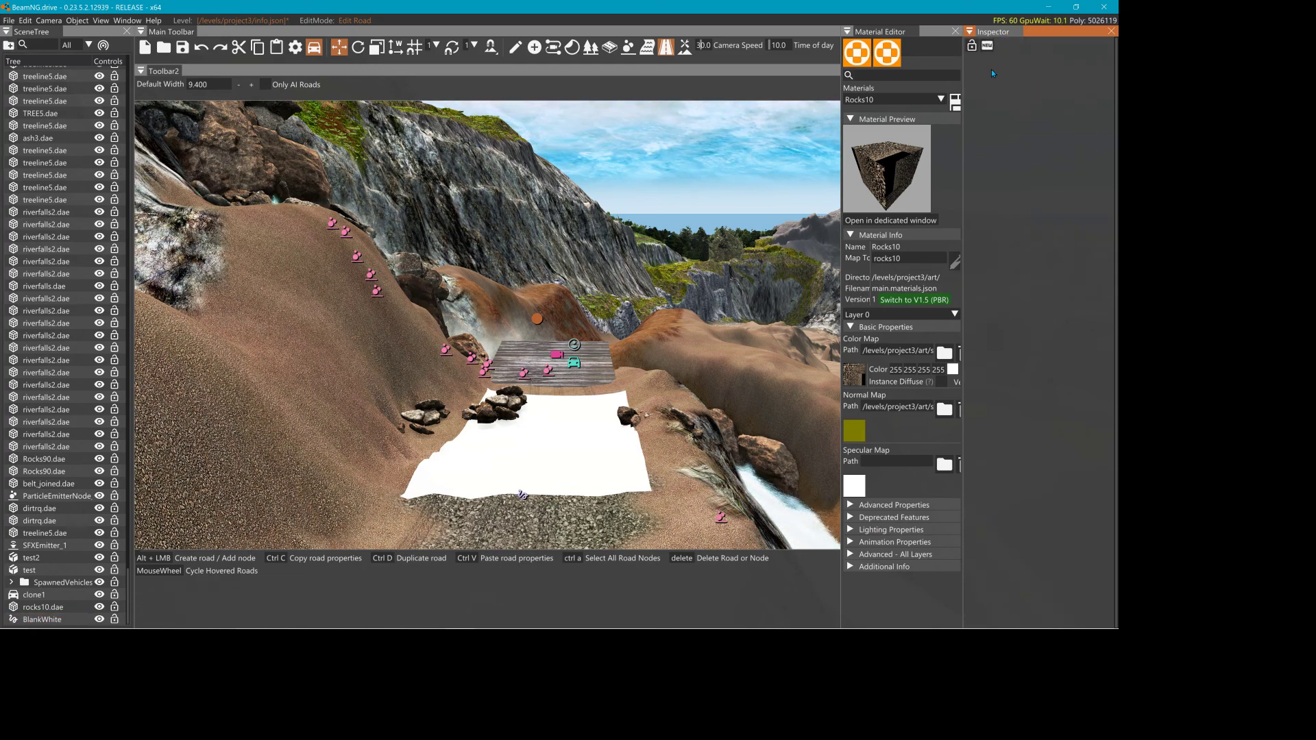
left_click_drag(995, 33, 689, 91)
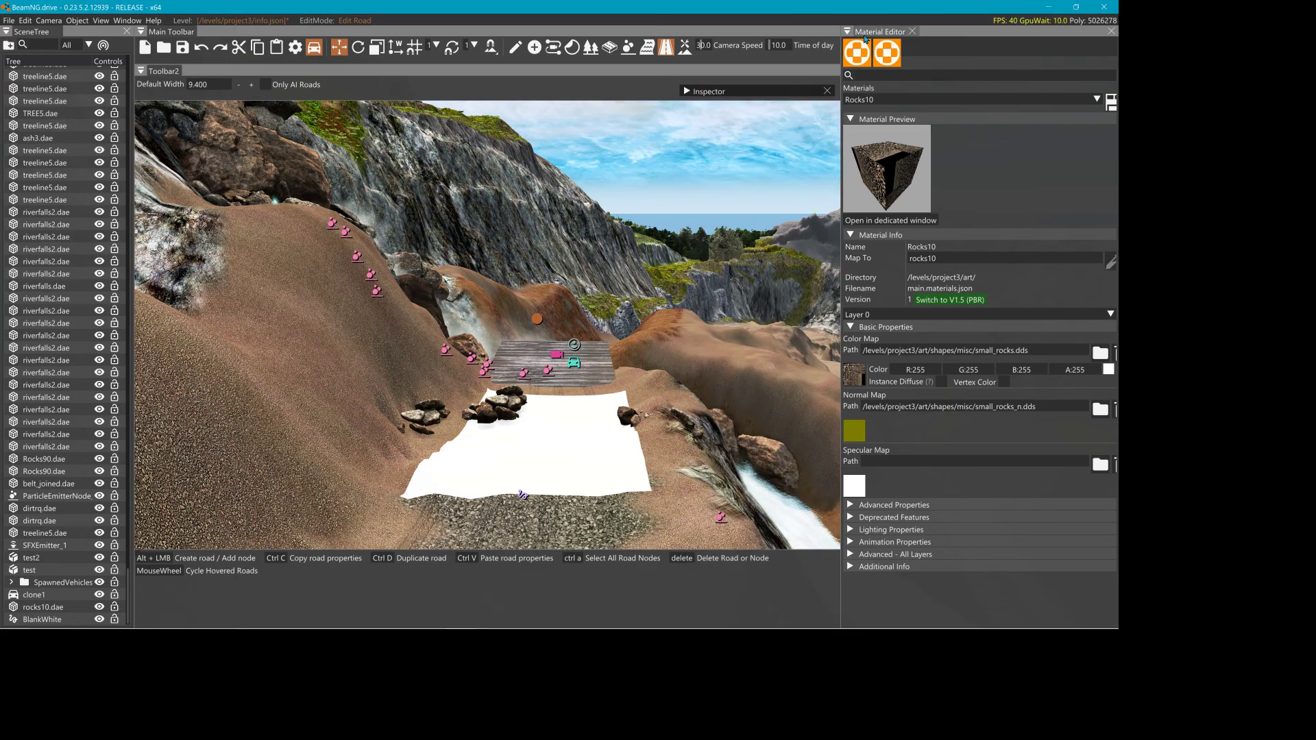
left_click_drag(866, 37, 858, 90)
left_click(854, 90)
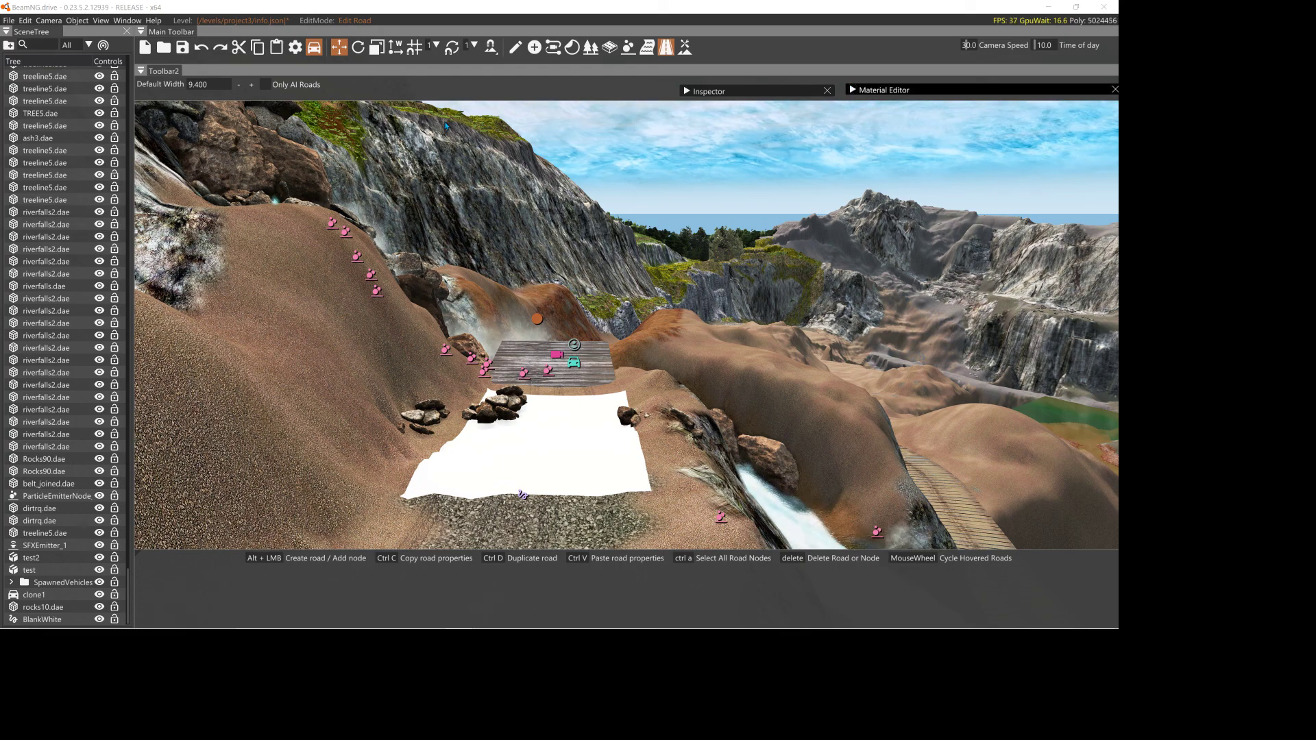
left_click_drag(43, 33, 28, 73)
left_click(6, 72)
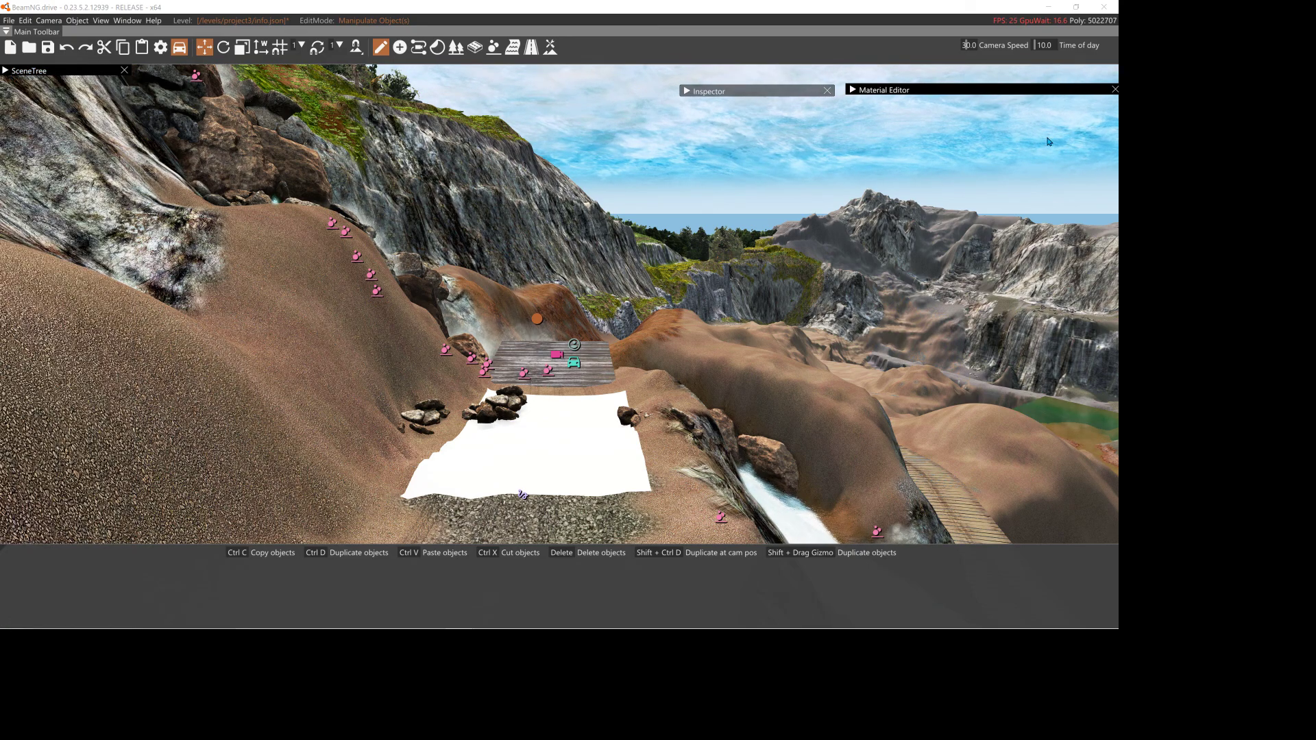
- Line up the collapsed Inspector and Material Editor just below the Main Toolbar, then expand and collapse the Inspector
left_click_drag(747, 98, 772, 79)
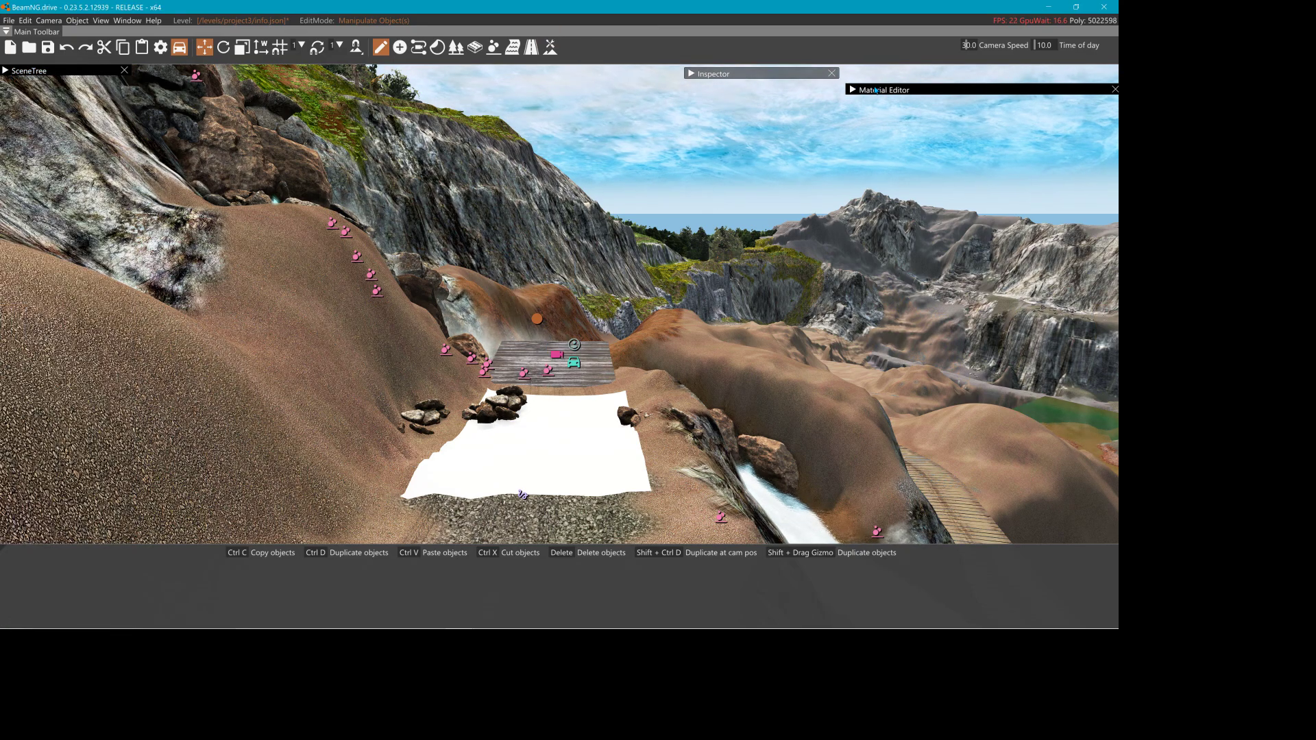
left_click_drag(917, 90, 913, 73)
left_click(691, 74)
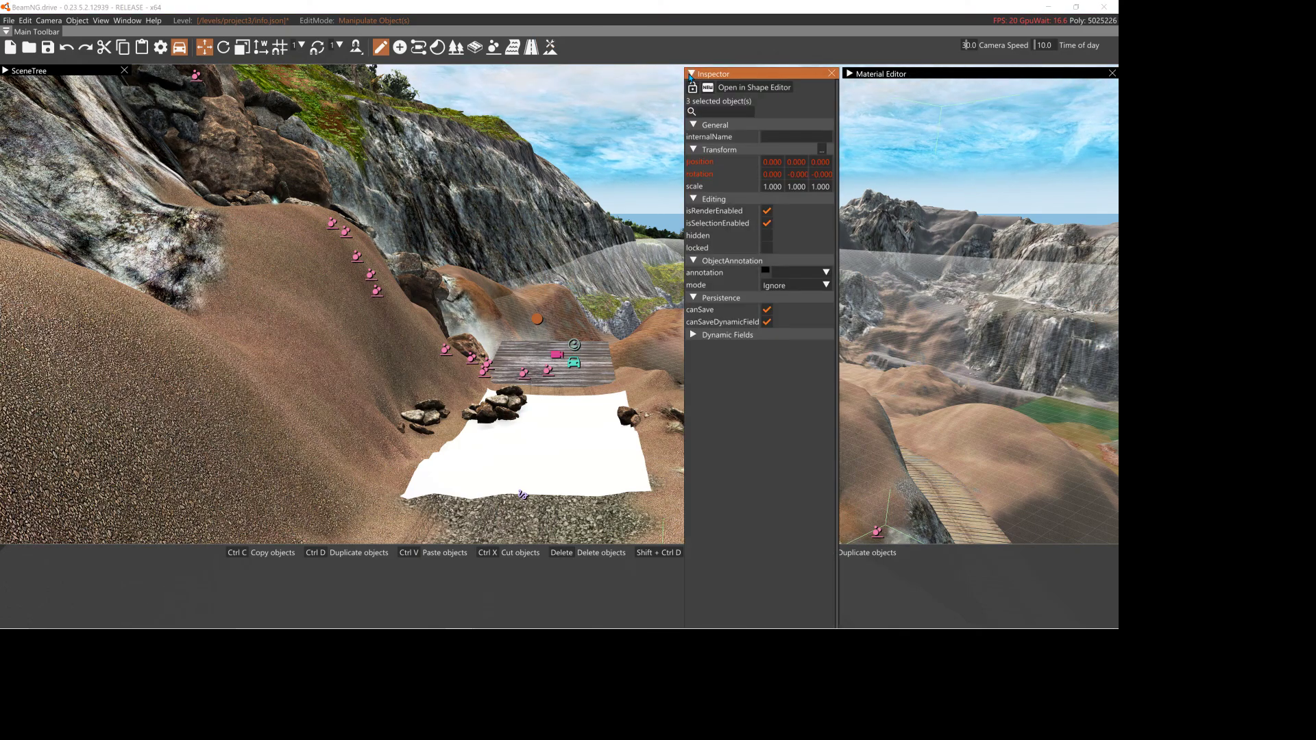
left_click(691, 74)
- Switch to the Decal Road Editor and select the white road in front of the wooden bridge
left_click(779, 253)
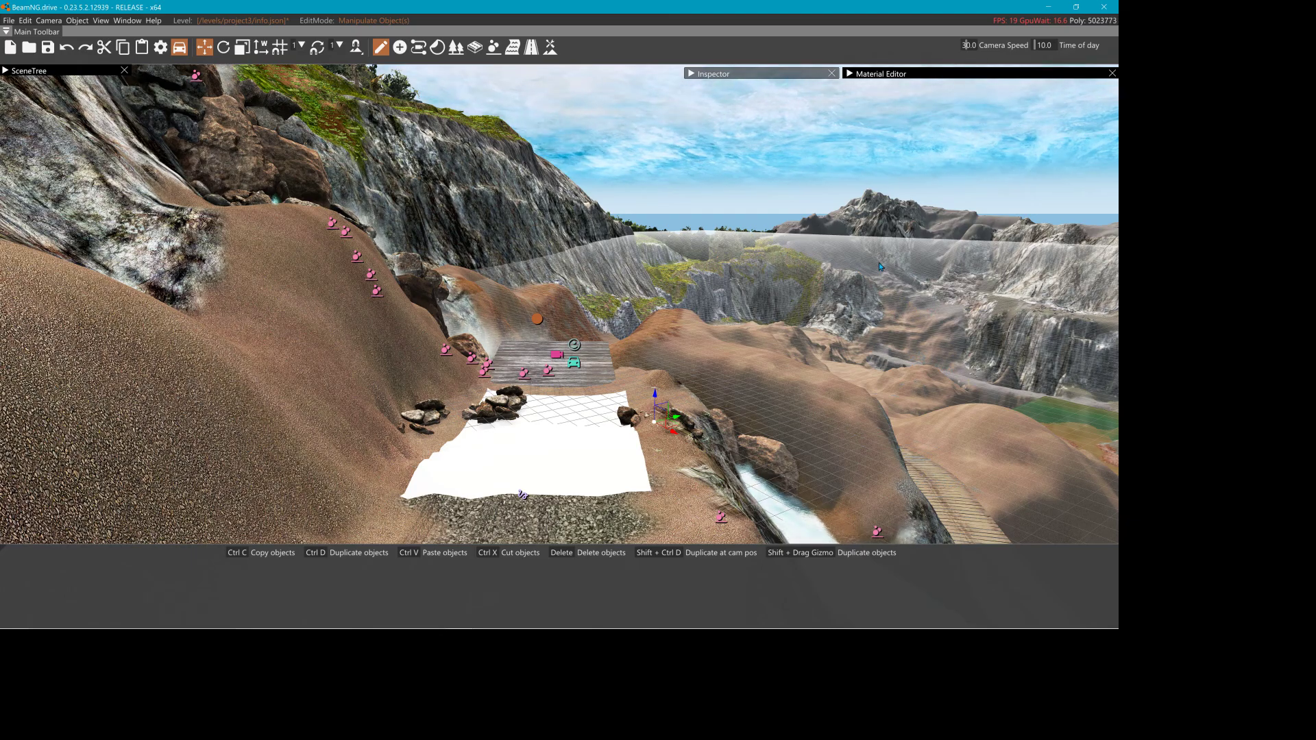
right_click_drag(779, 252, 1013, 252)
mouse_move(740, 279)
right_mouse_down()
mouse_move(713, 329)
mouse_move(699, 288)
mouse_move(740, 279)
right_mouse_up()
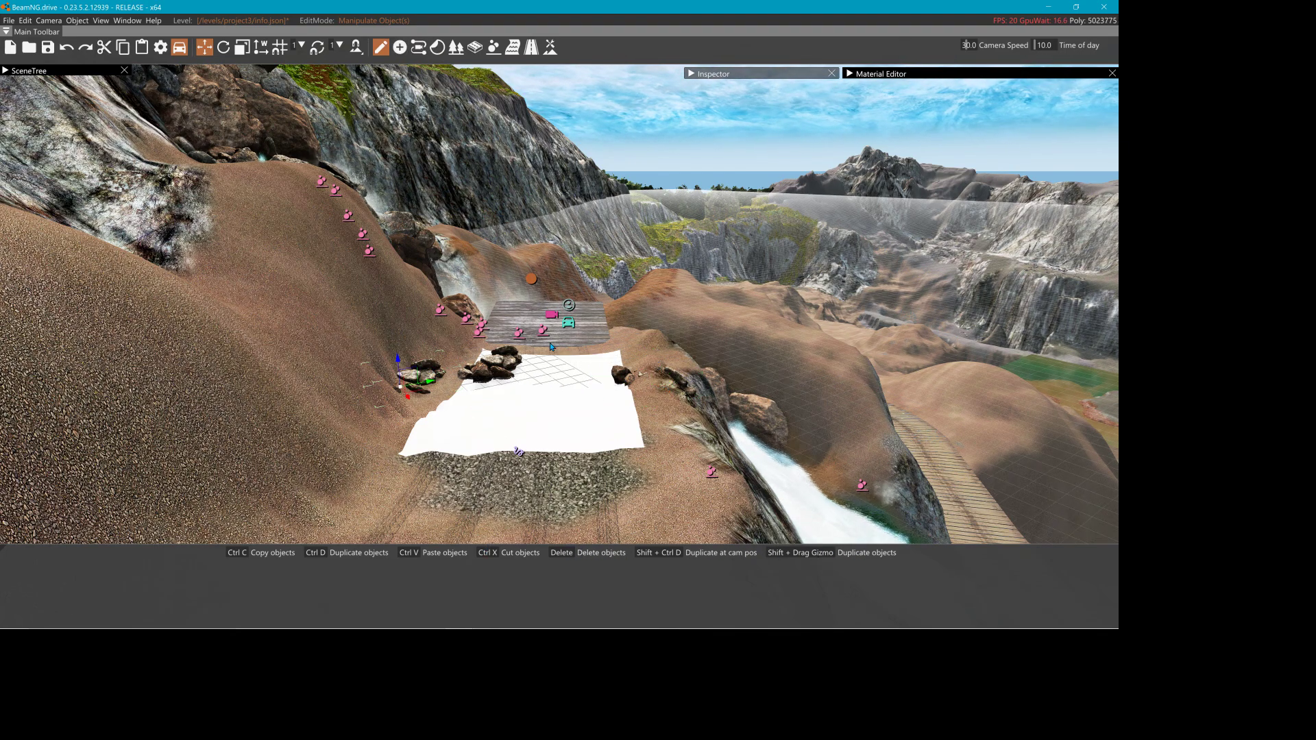
left_click(542, 395)
left_click(532, 47)
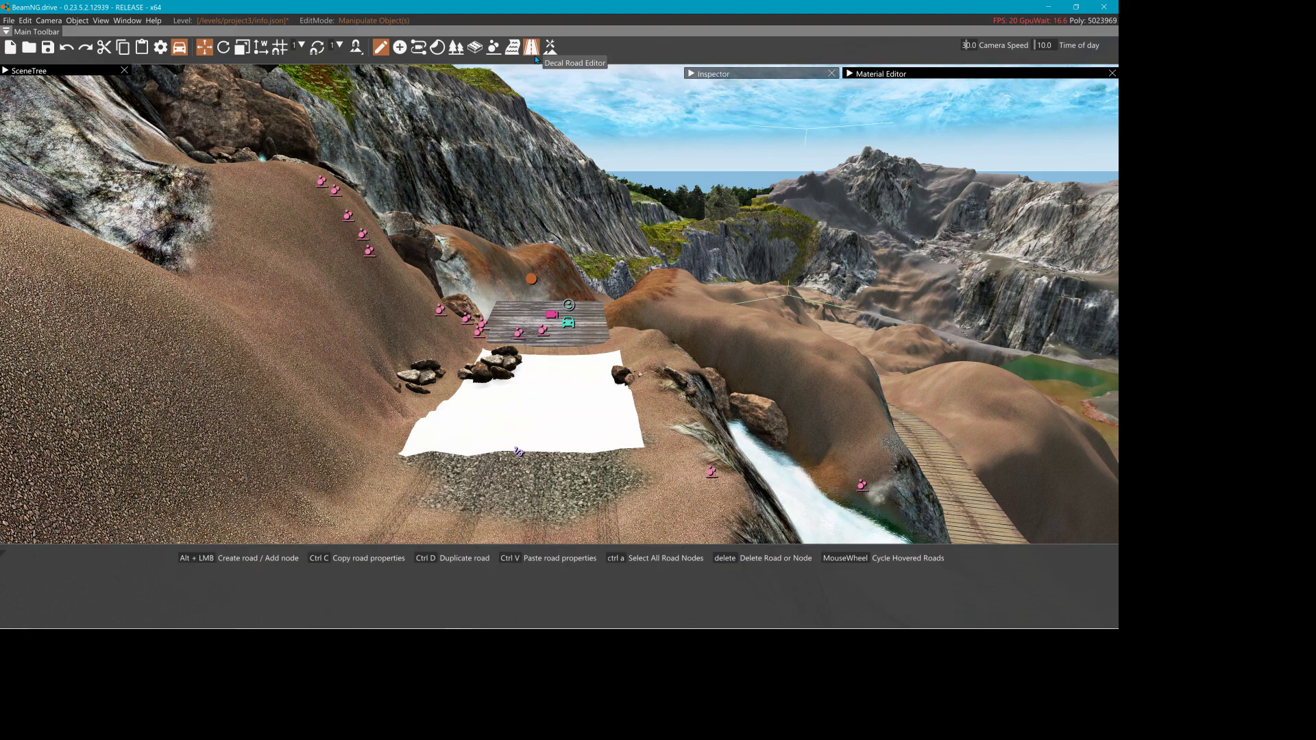
left_click(570, 379)
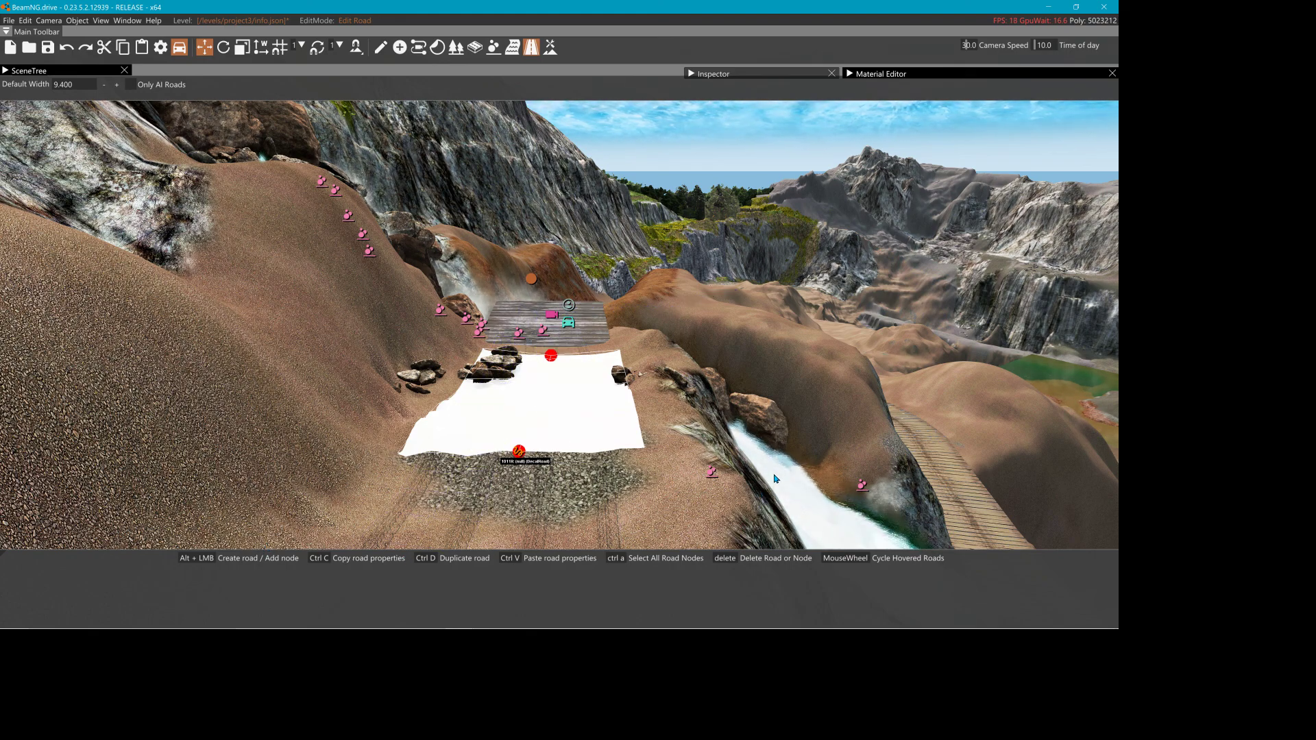
- Switch to the River Editor, select the river flowing past the wooden bridge and fly on to the grassy cliffs
left_click(512, 47)
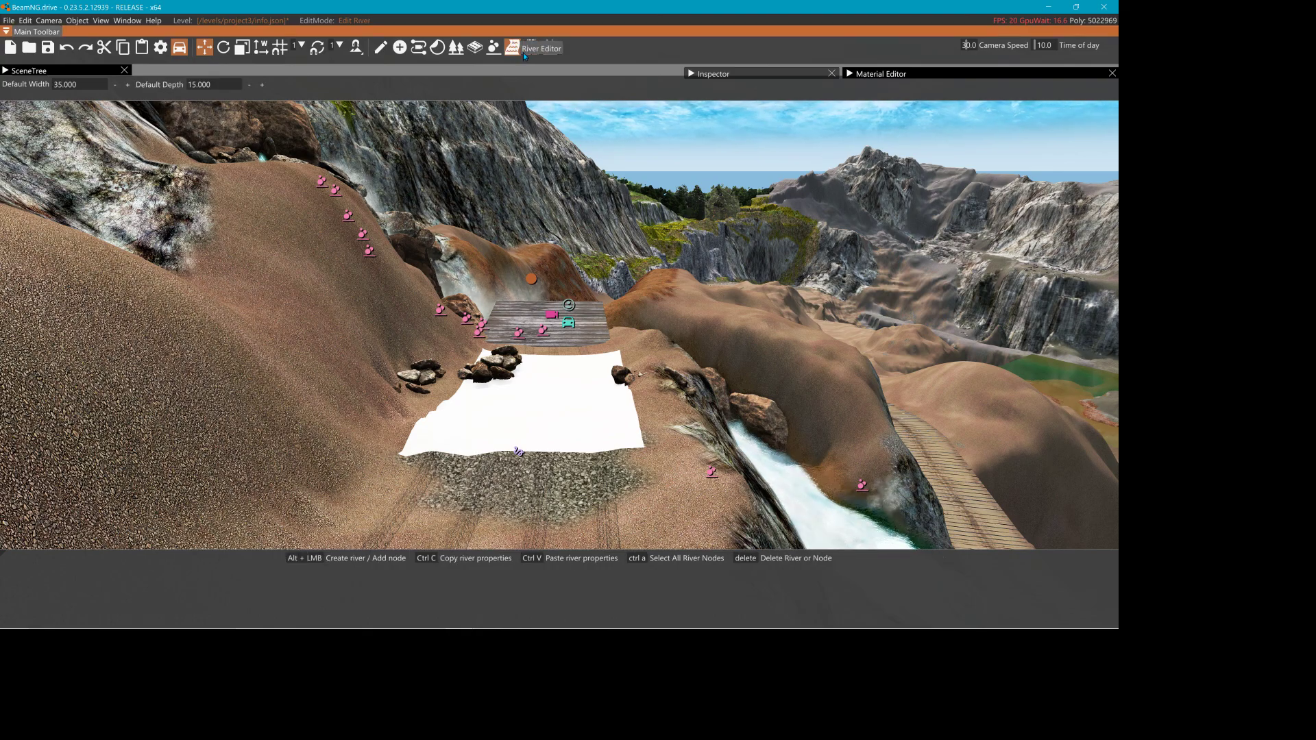
left_click(806, 493)
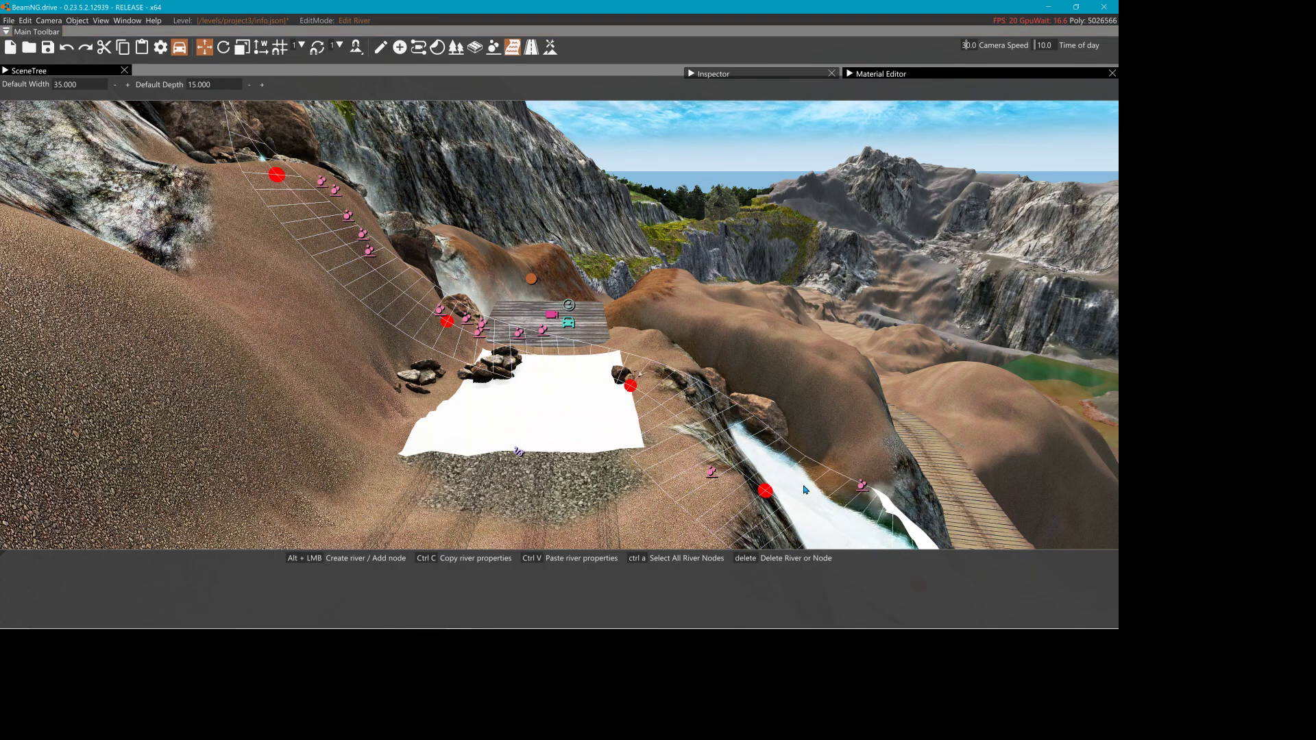
key("w")
right_click_drag(805, 493, 884, 457)
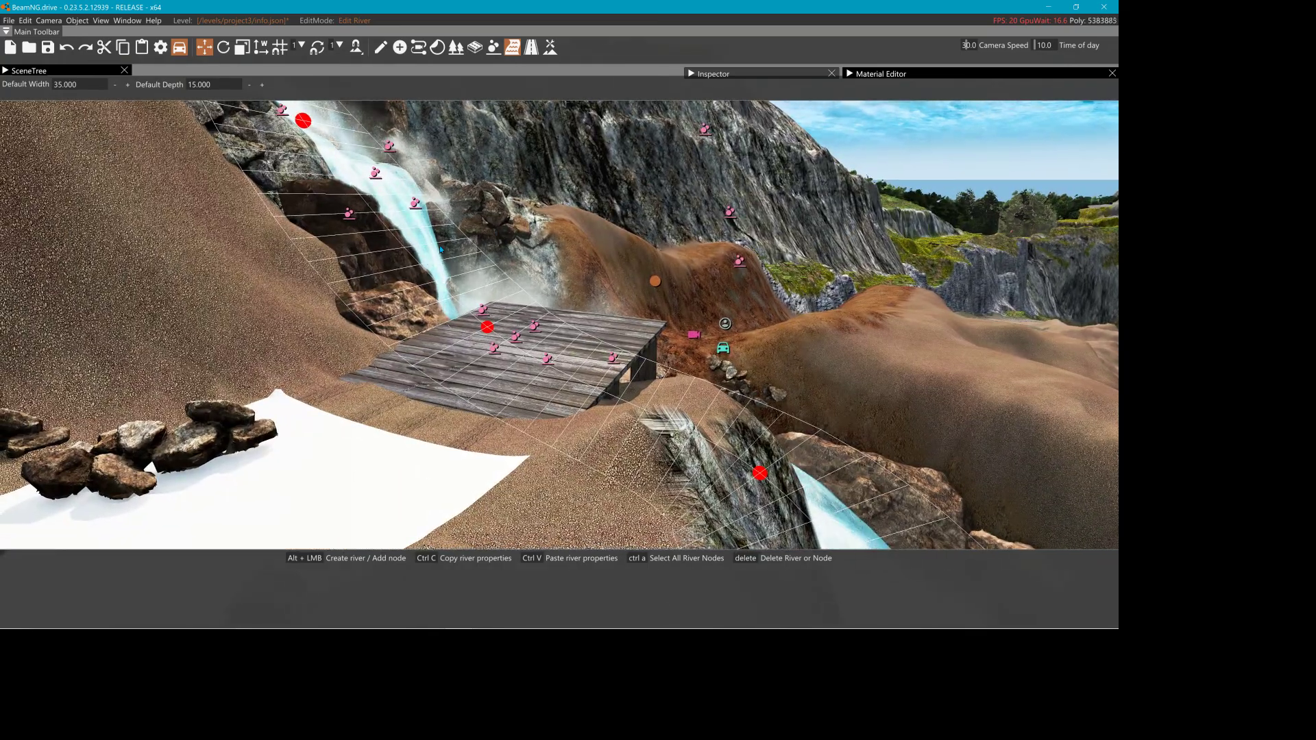
right_click_drag(469, 281, 946, 158)
key("w")
key("w")
right_click_drag(559, 325, 383, 322)
right_click_drag(559, 204, 539, 200)
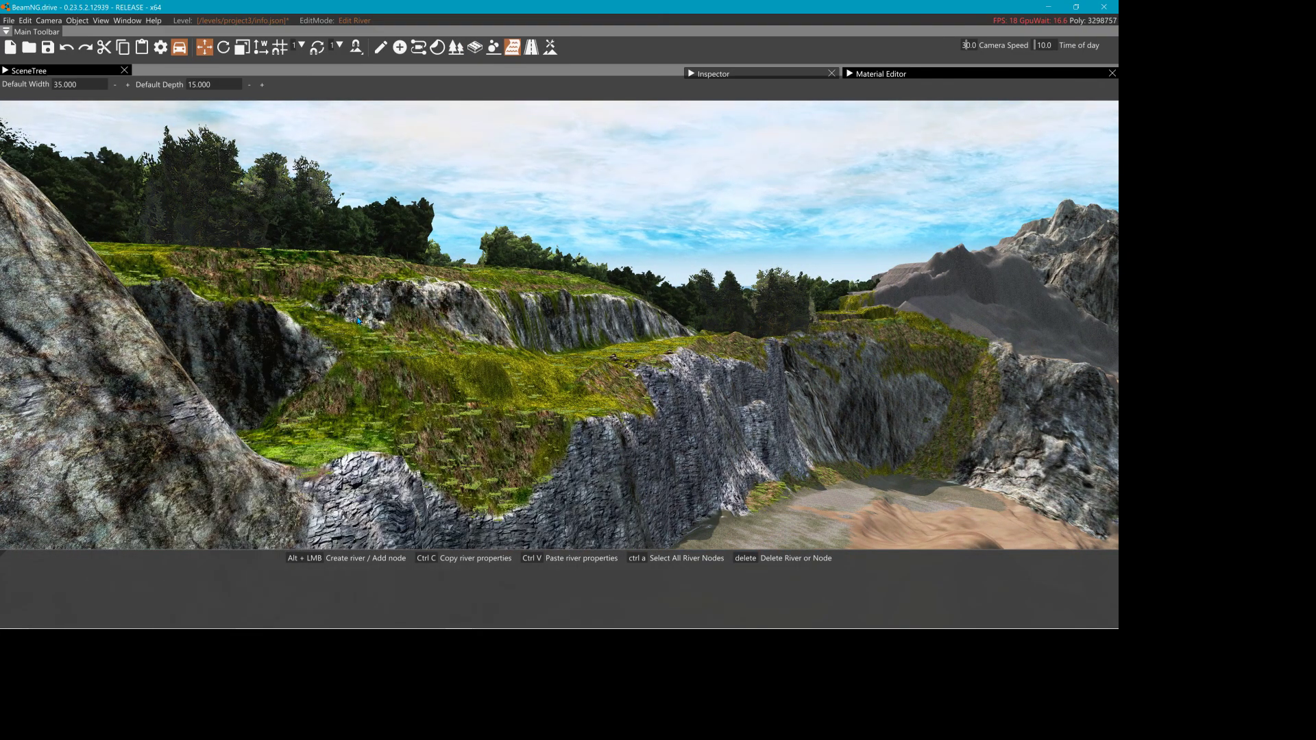
- Create a river with the default width 35 and depth 15 running down the grassy slope to the cliff edge
left_click(376, 326, "alt")
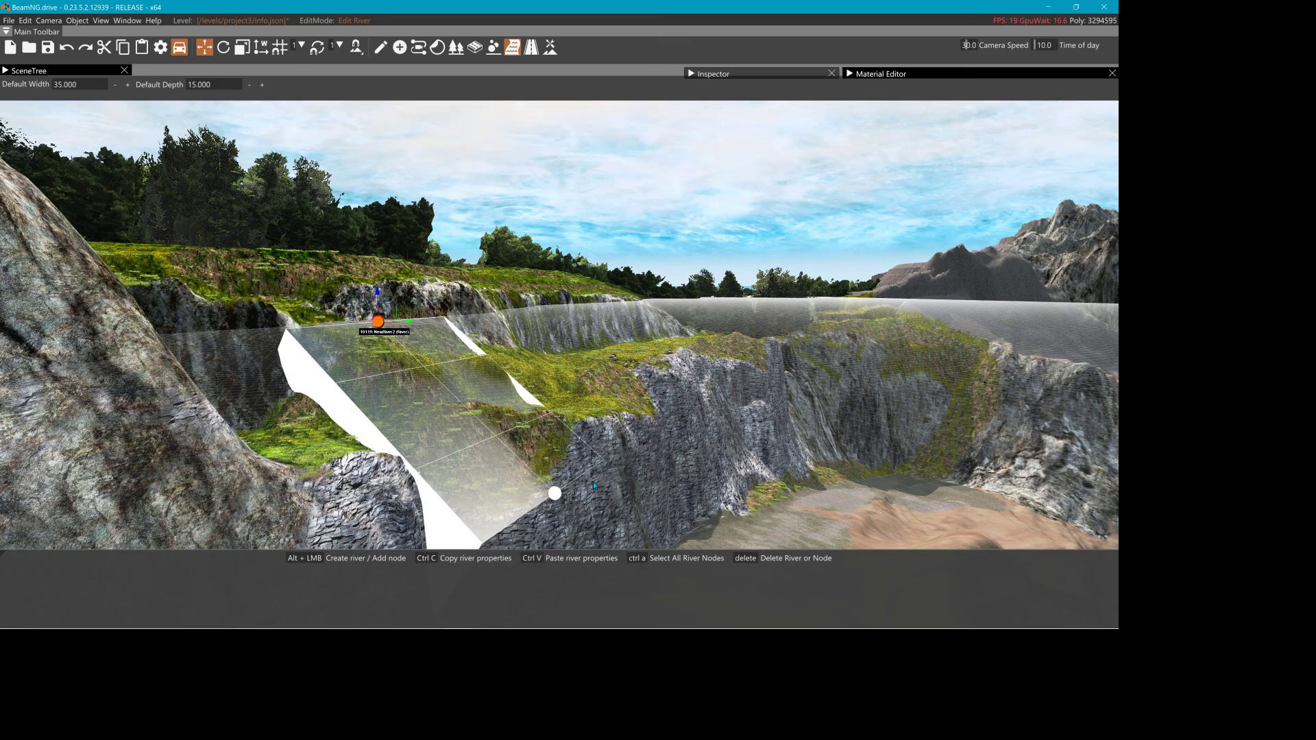
right_click_drag(556, 492, 583, 470)
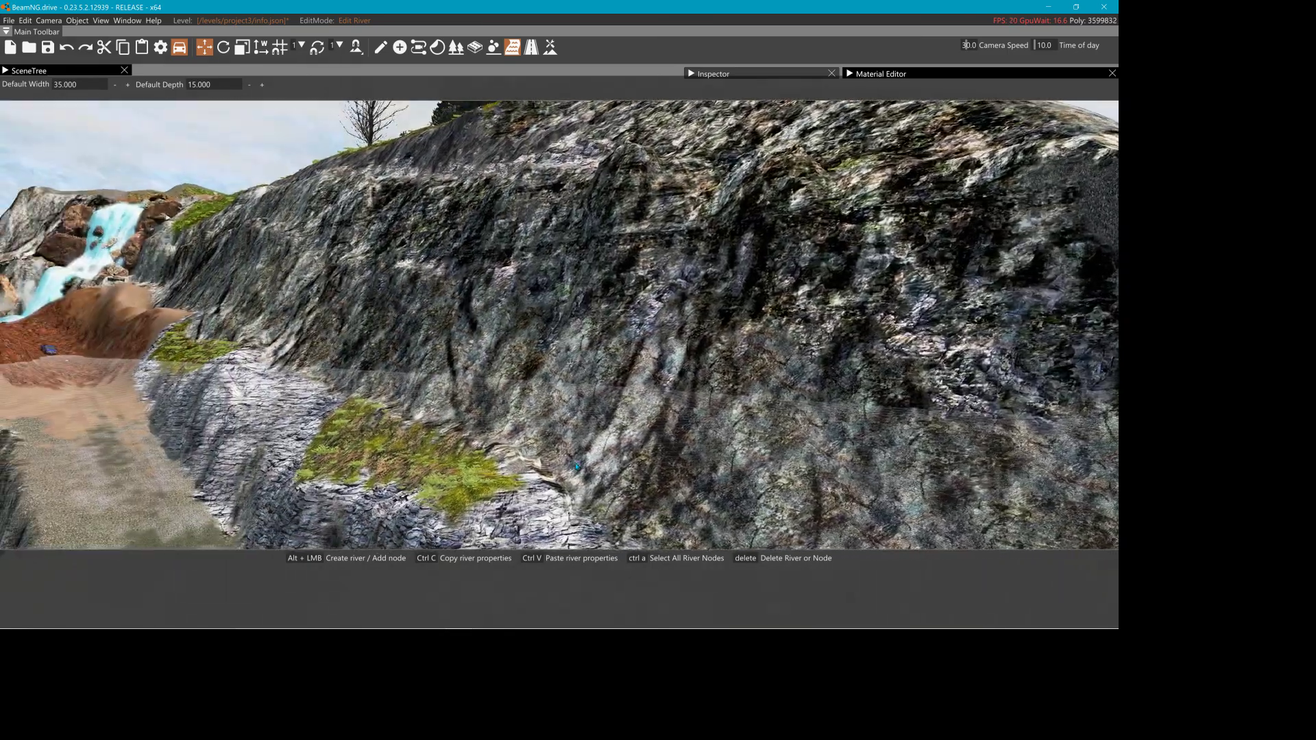
right_click_drag(368, 301, 411, 306)
key("Delete")
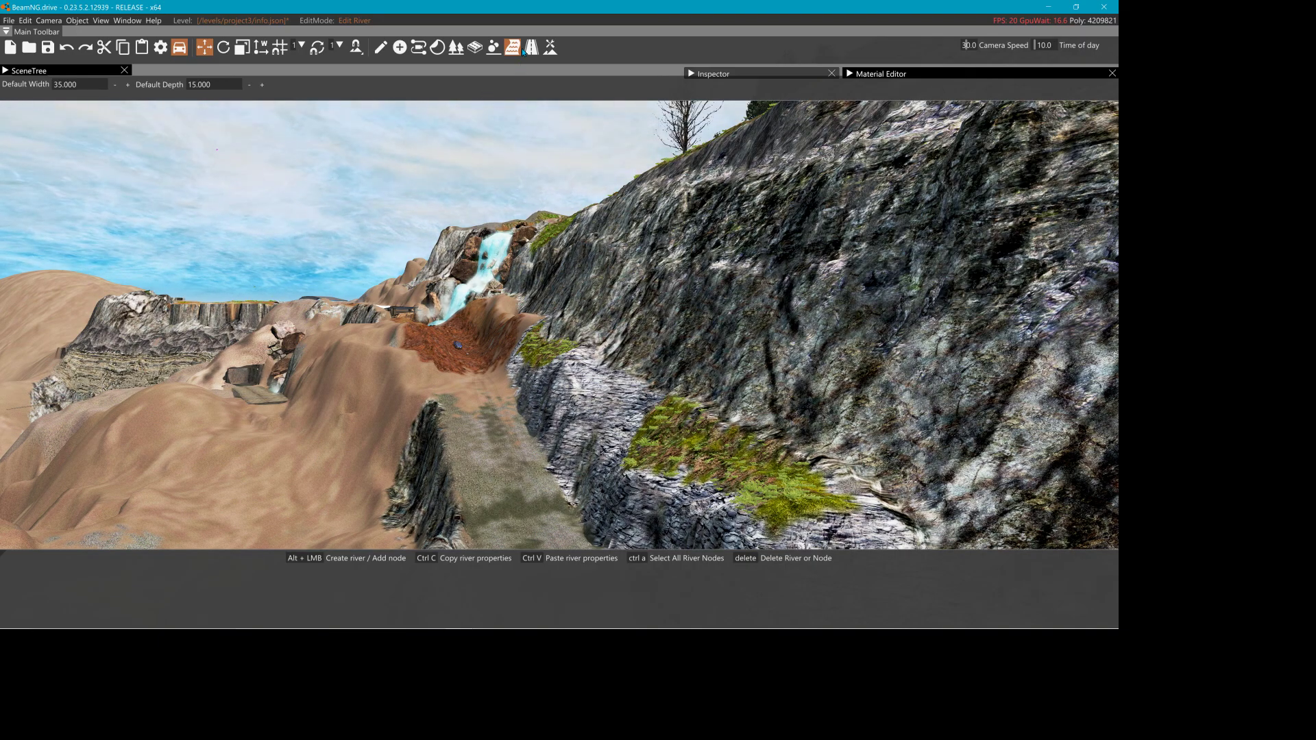
- Select the waterfall river between the boulders and apply its river properties to the new river on the grassy slope
right_click_drag(559, 325, 525, 311)
key("w")
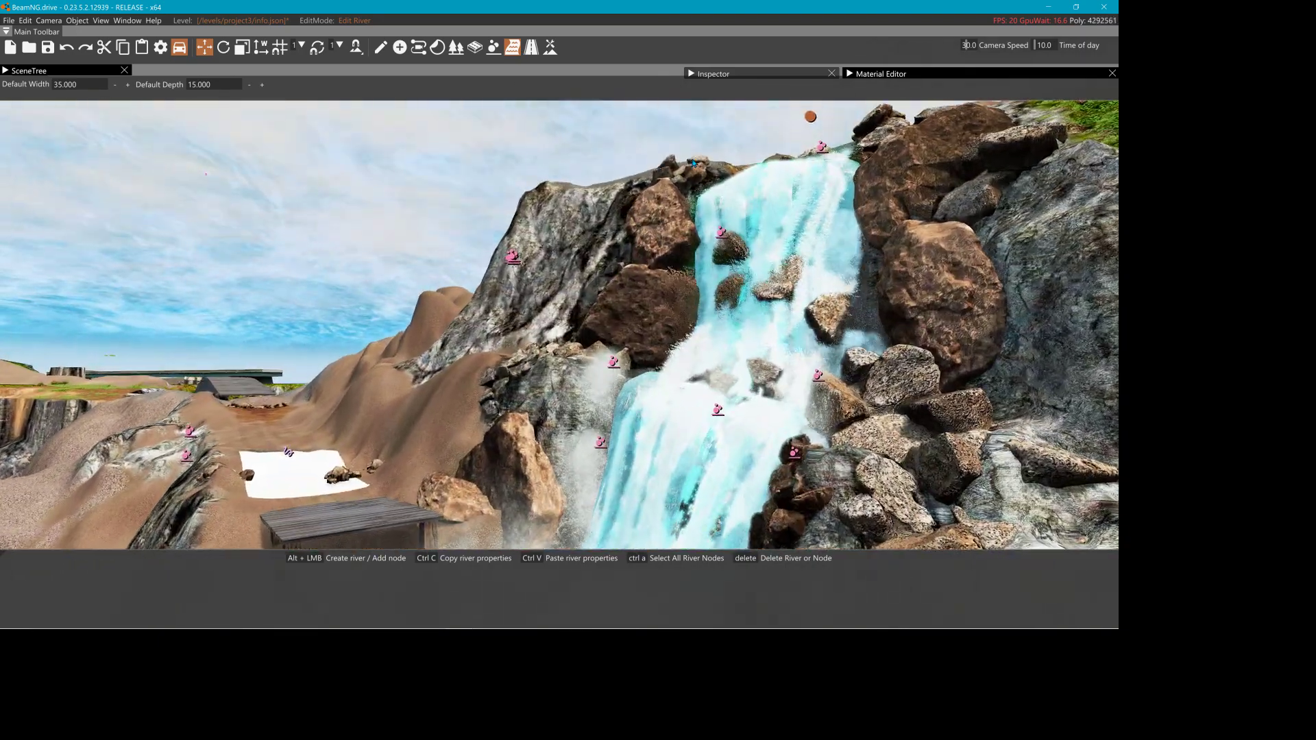
left_click(513, 48)
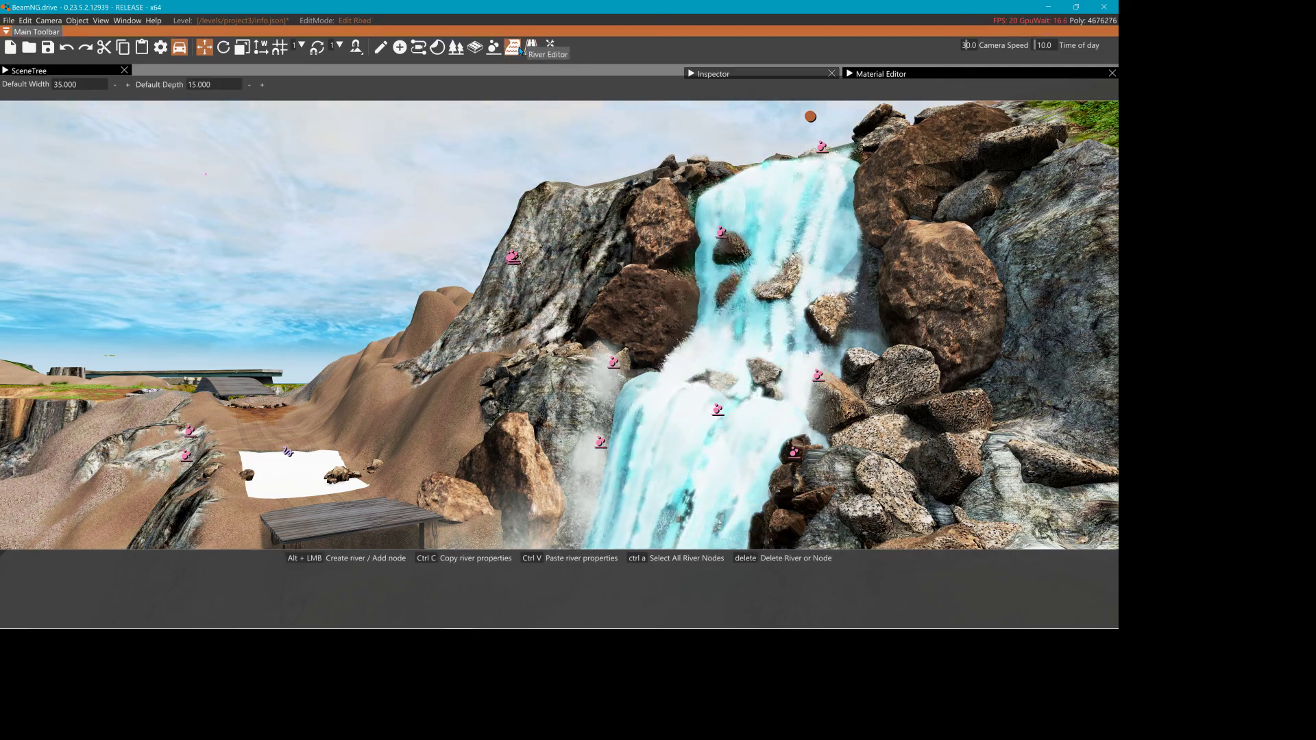
left_click(786, 218)
right_click_drag(788, 221, 882, 290)
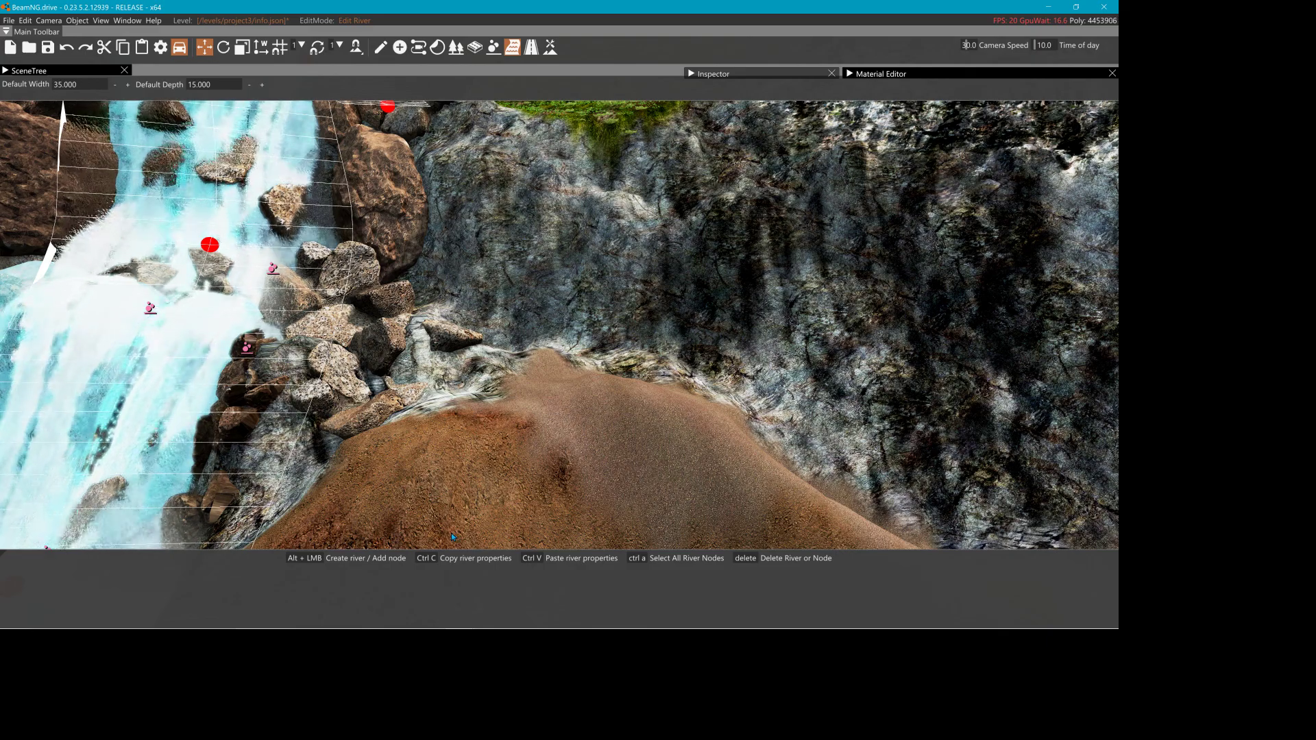
right_click_drag(454, 537, 463, 414)
key("w")
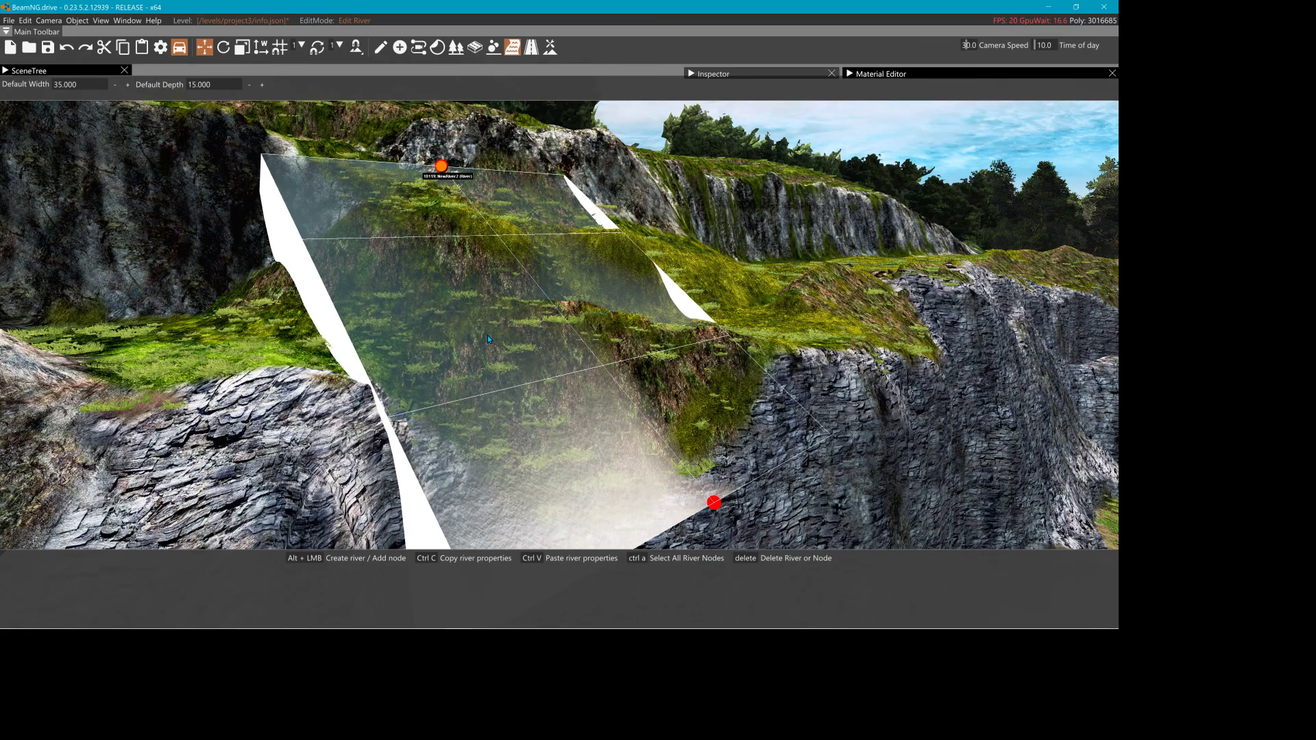
right_click_drag(523, 350, 432, 350)
key("w")
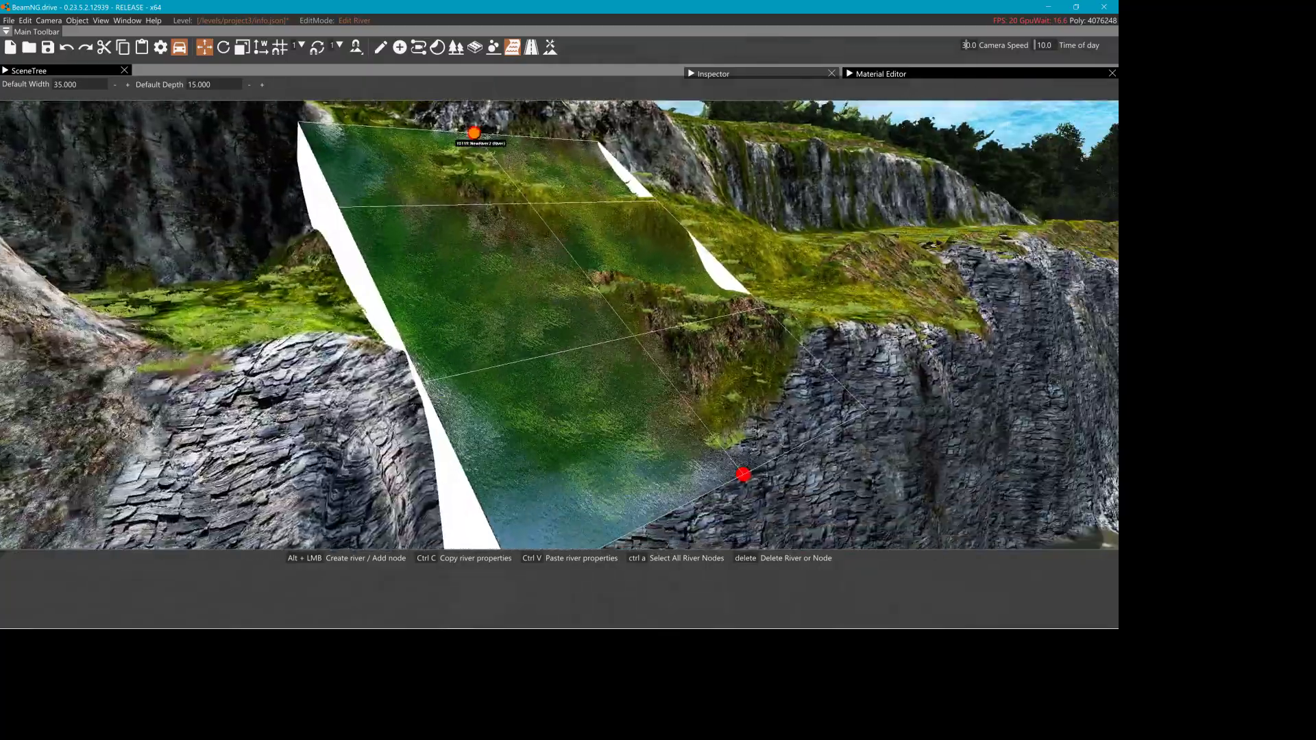
- Move the new river's lower end node up and back toward the grassy edge of the cliff
mouse_move(521, 350)
right_mouse_down()
mouse_move(535, 349)
mouse_move(500, 350)
right_mouse_up()
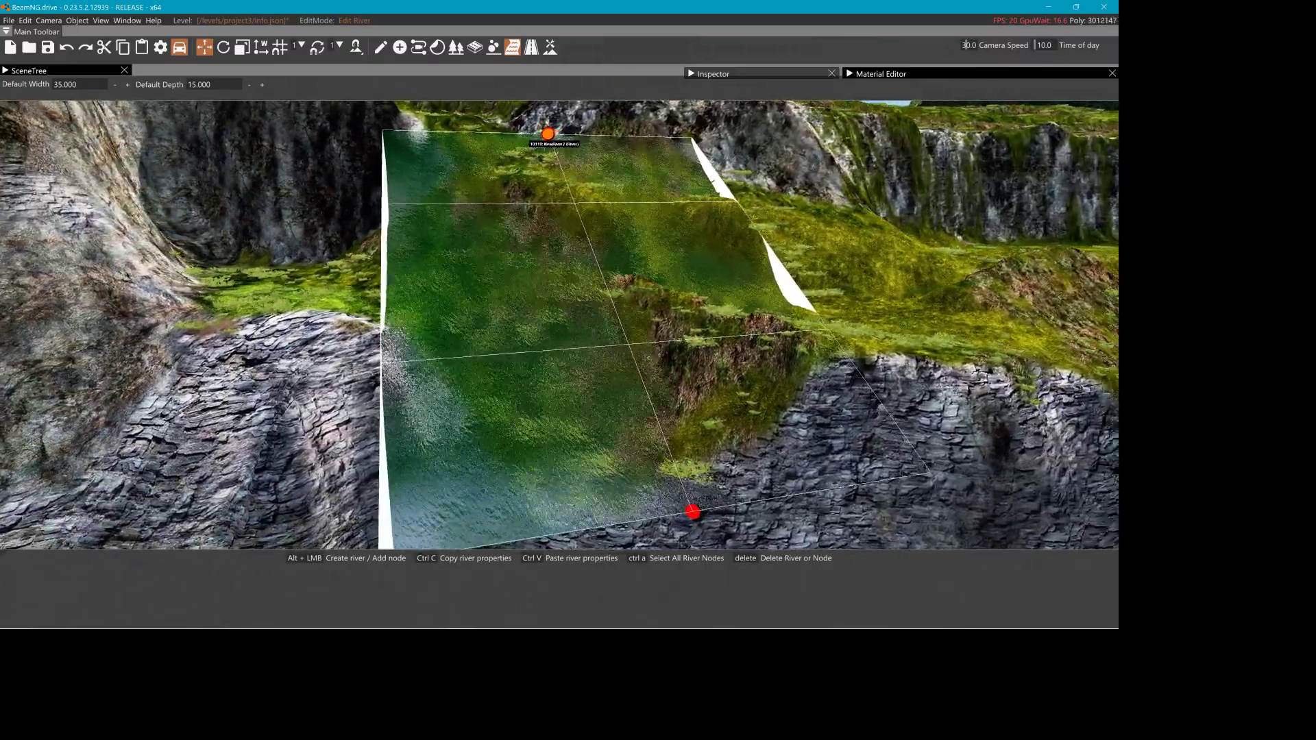
key("d")
key("d")
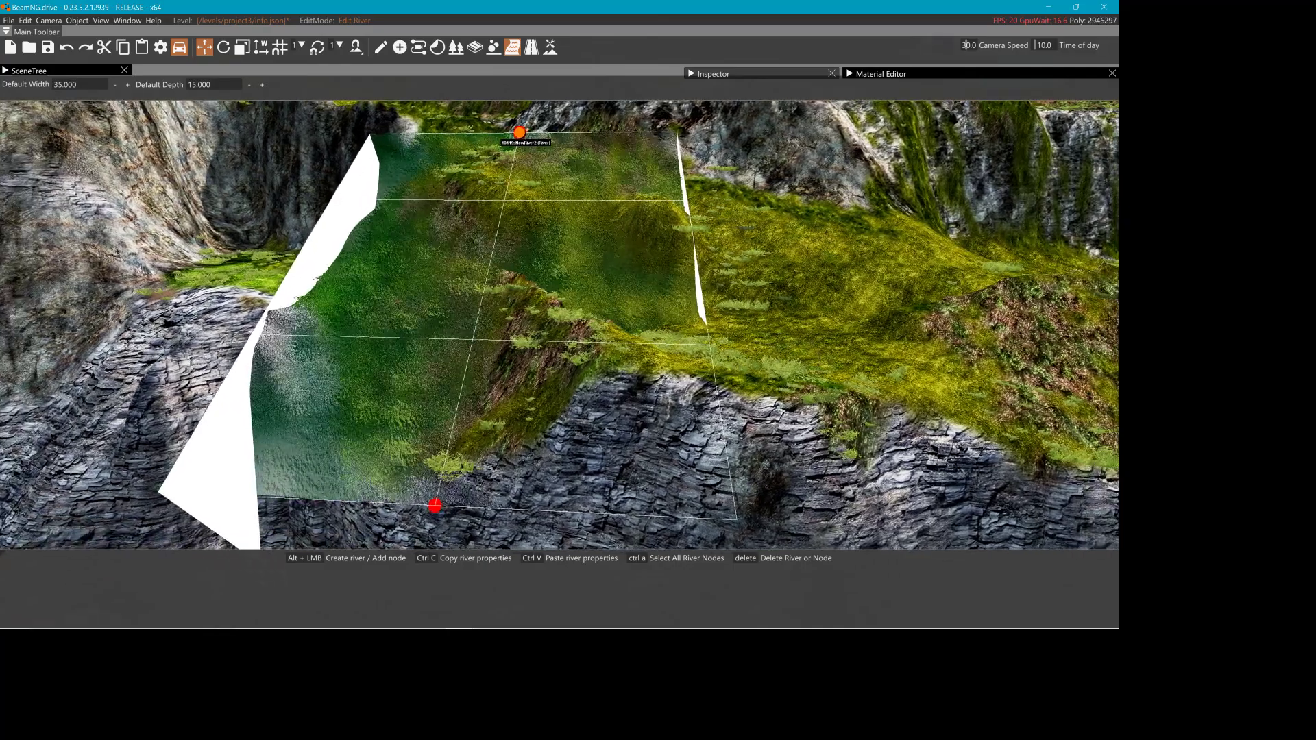
key("s")
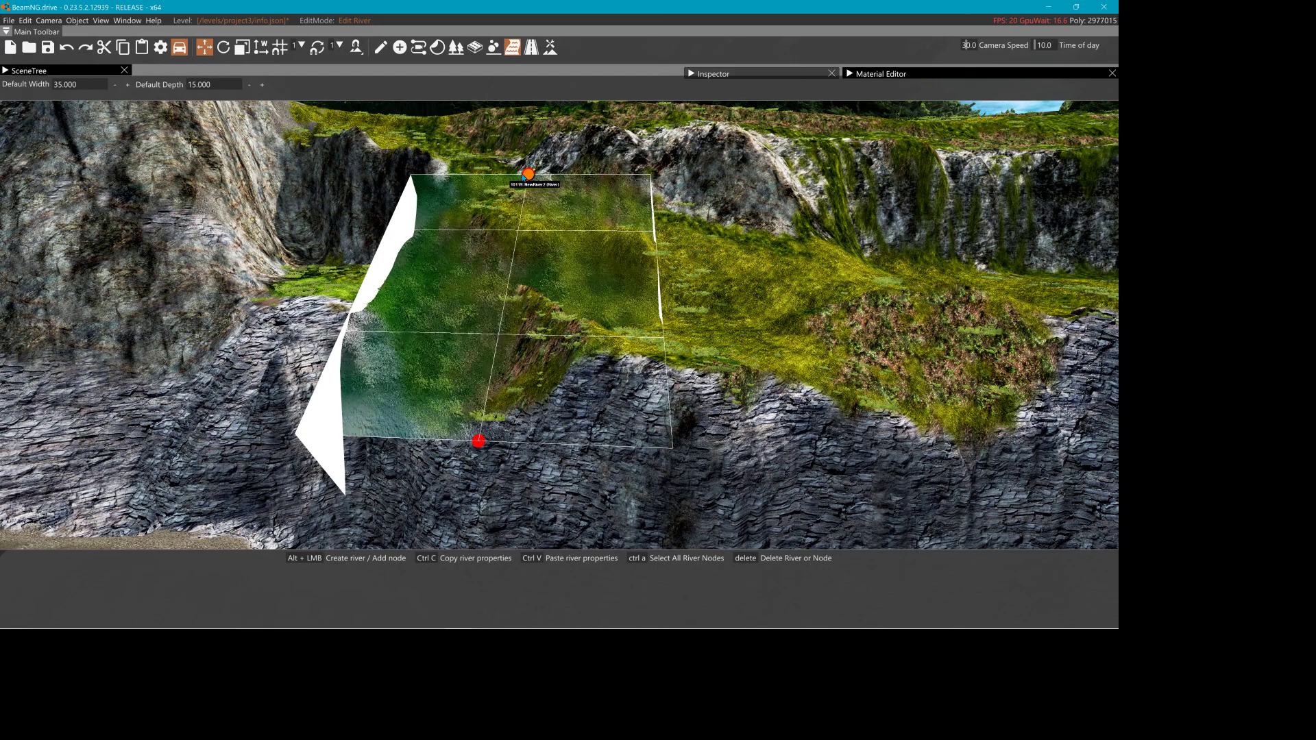
left_click_drag(478, 441, 454, 401)
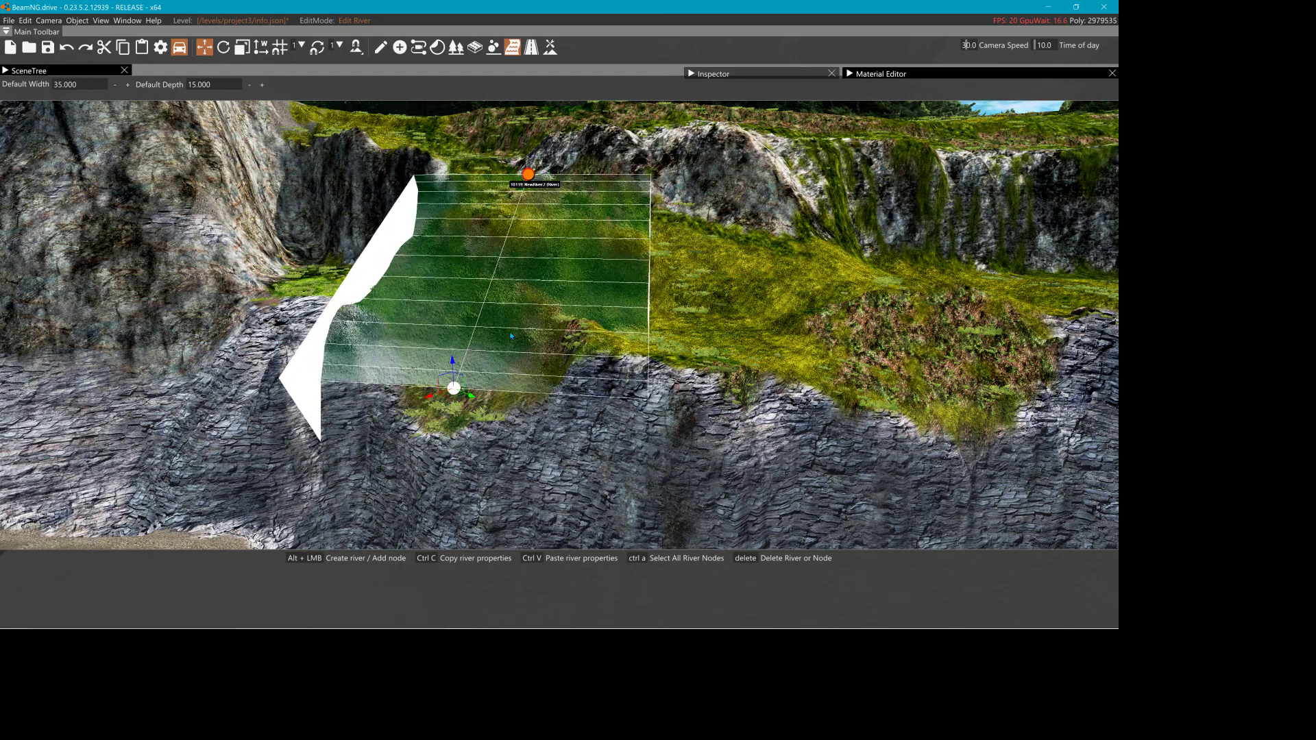
- Switch to object manipulation mode, view the new river from across the valley and fly on to the lake with the wooden walkway
right_click_drag(456, 399, 844, 543)
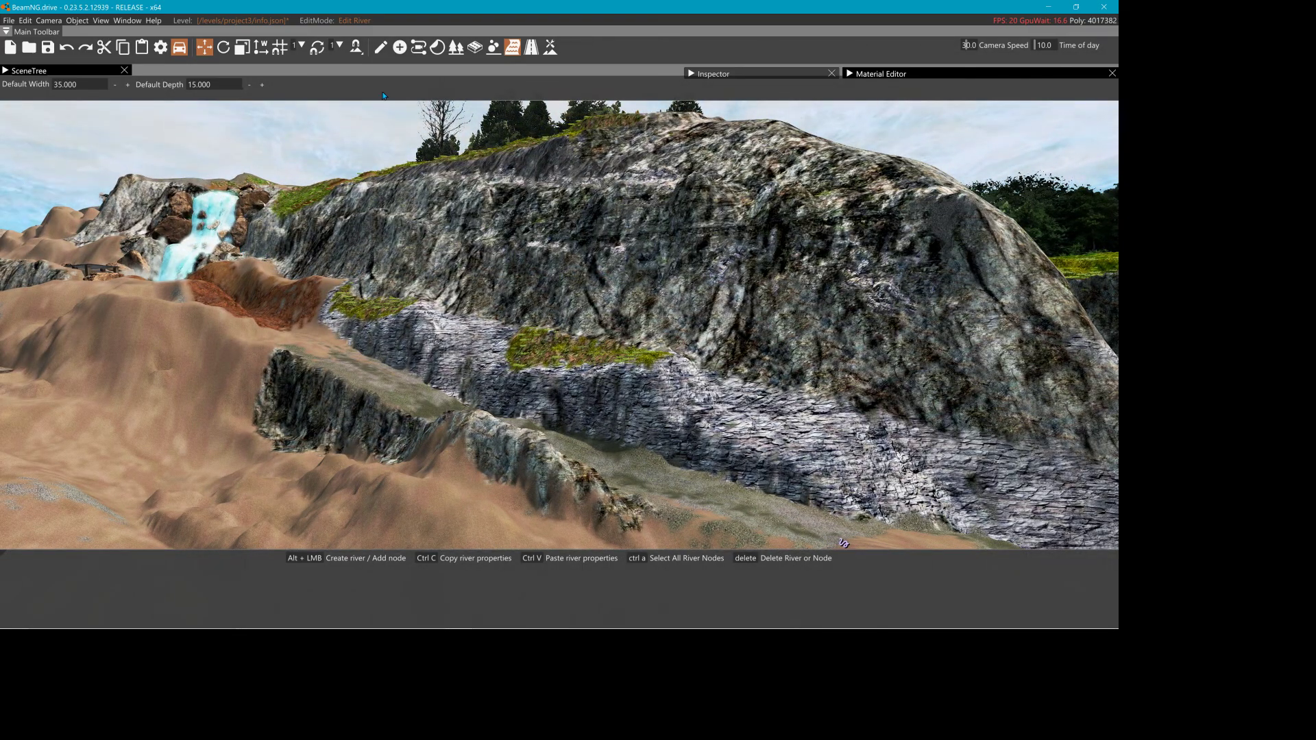
left_click(384, 47)
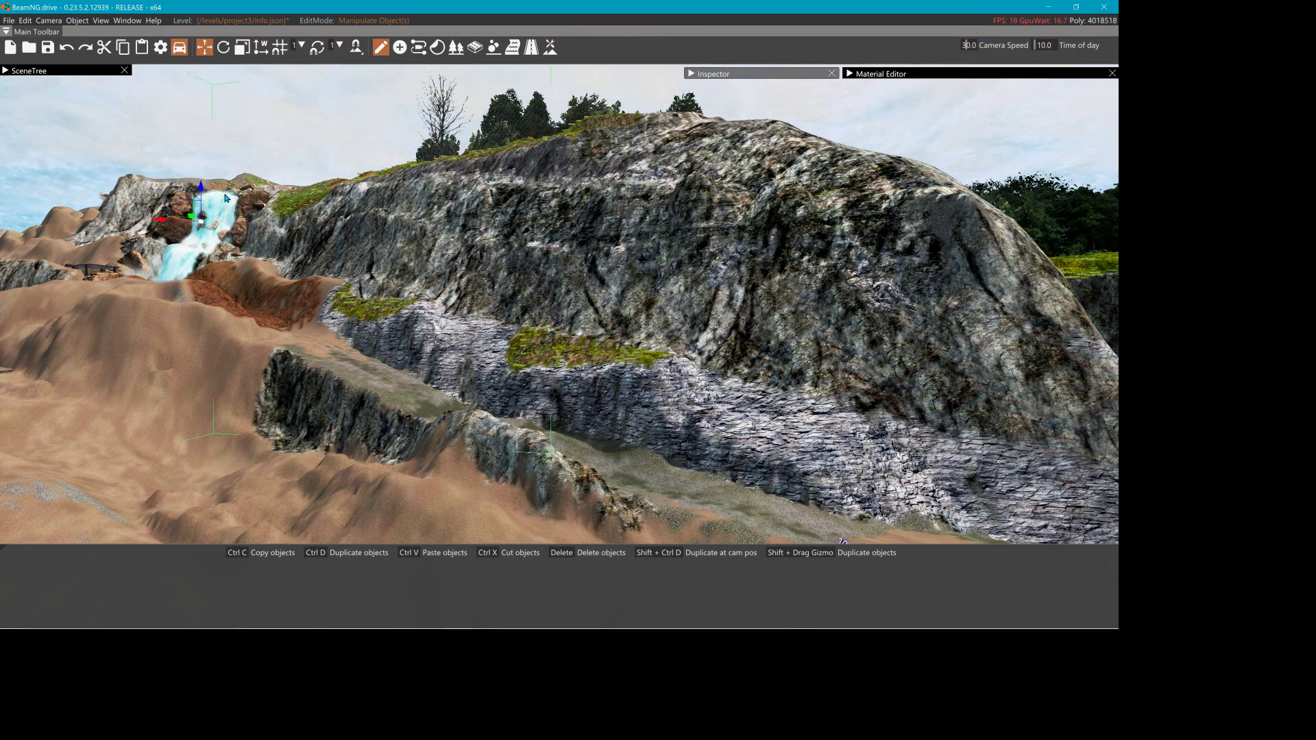
right_click_drag(425, 278, 631, 293)
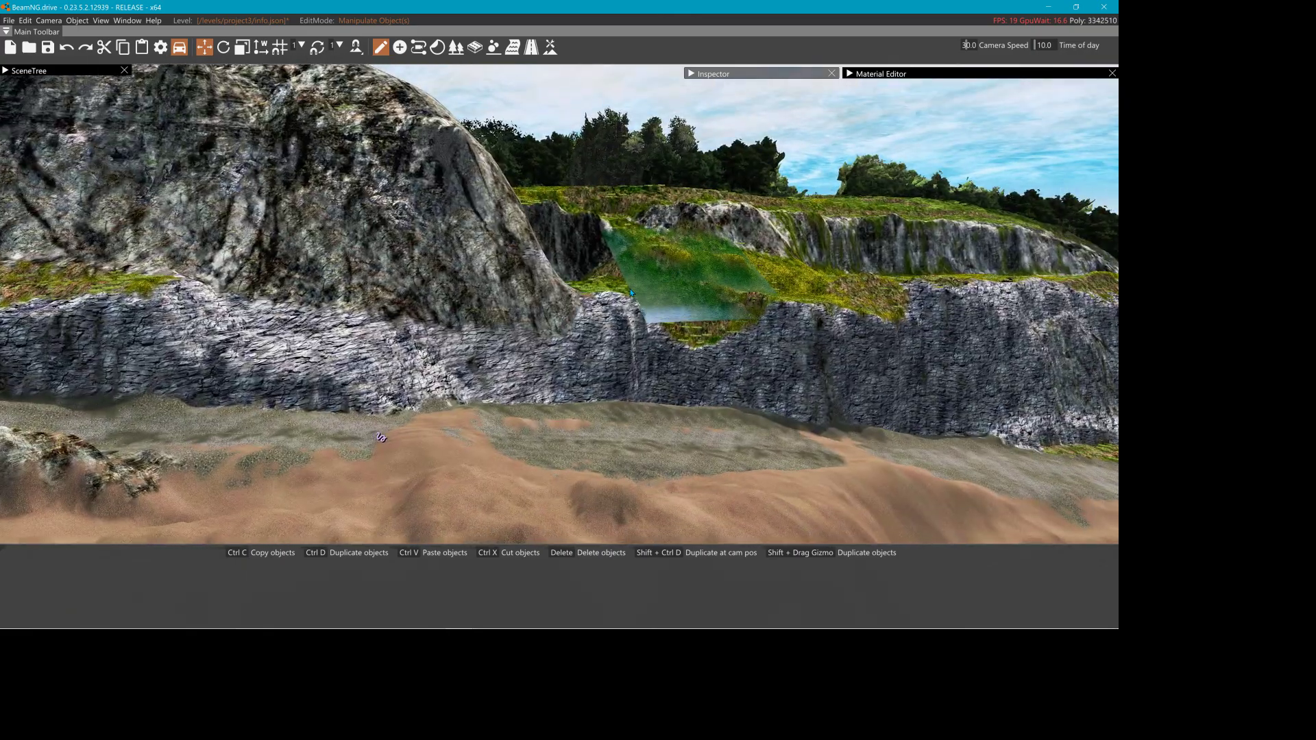
right_click_drag(381, 437, 255, 420)
key("w")
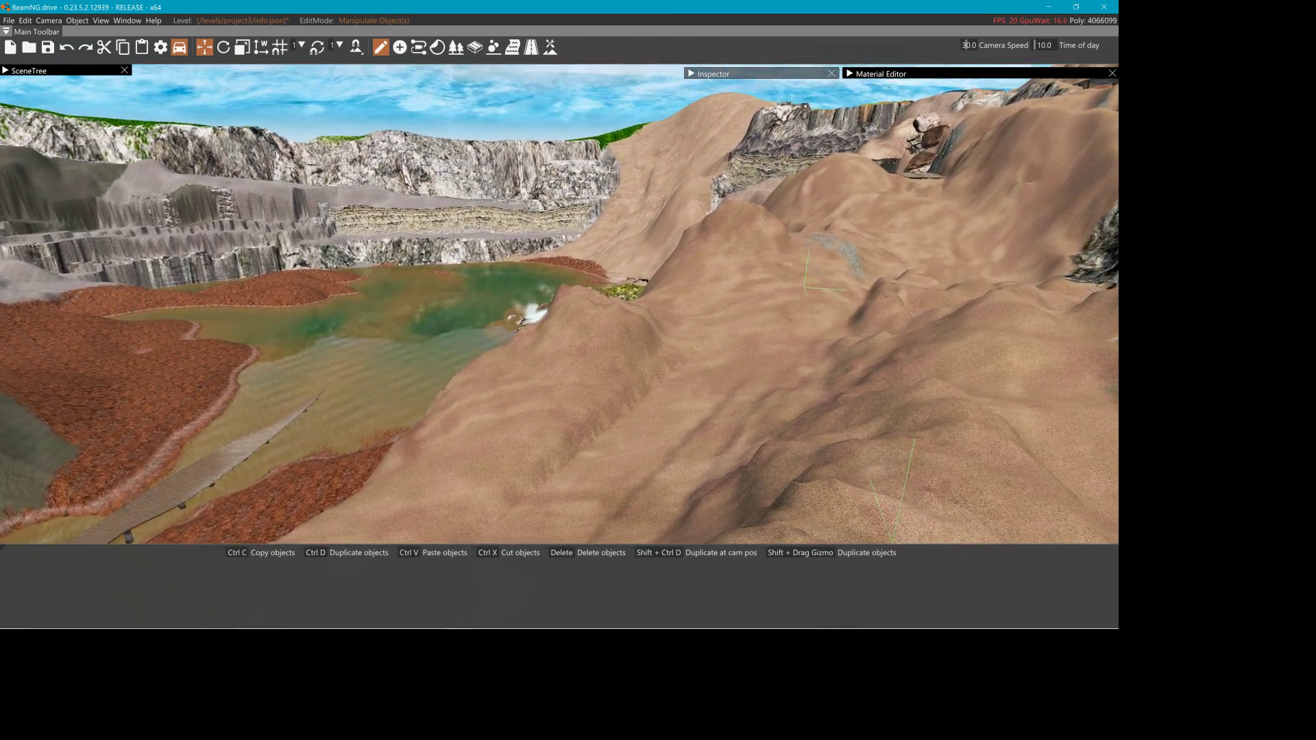